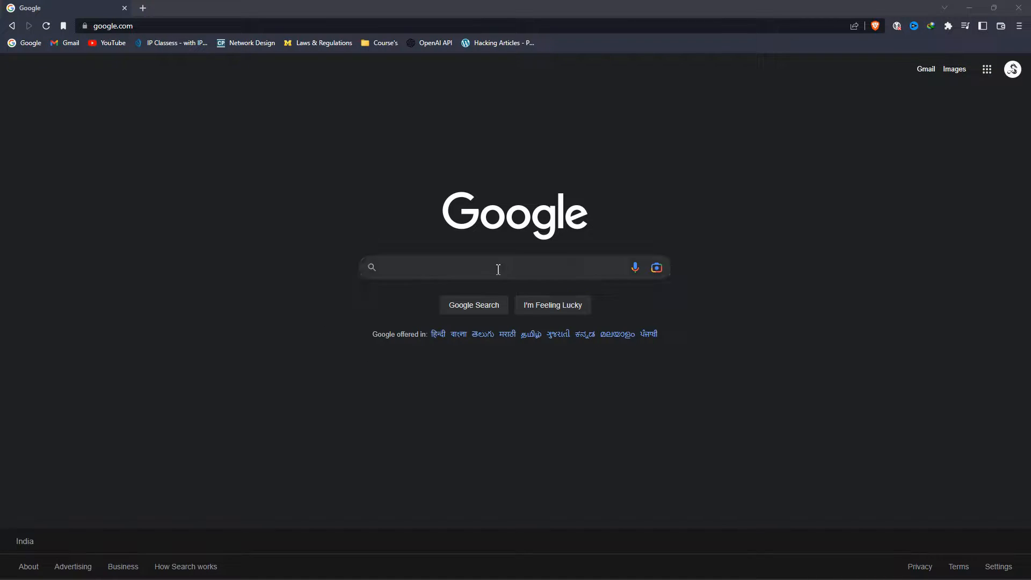
# - Search Google for 'virtualbox 7.0' and open the VirtualBox Downloads page result
pyautogui.click(397, 272)
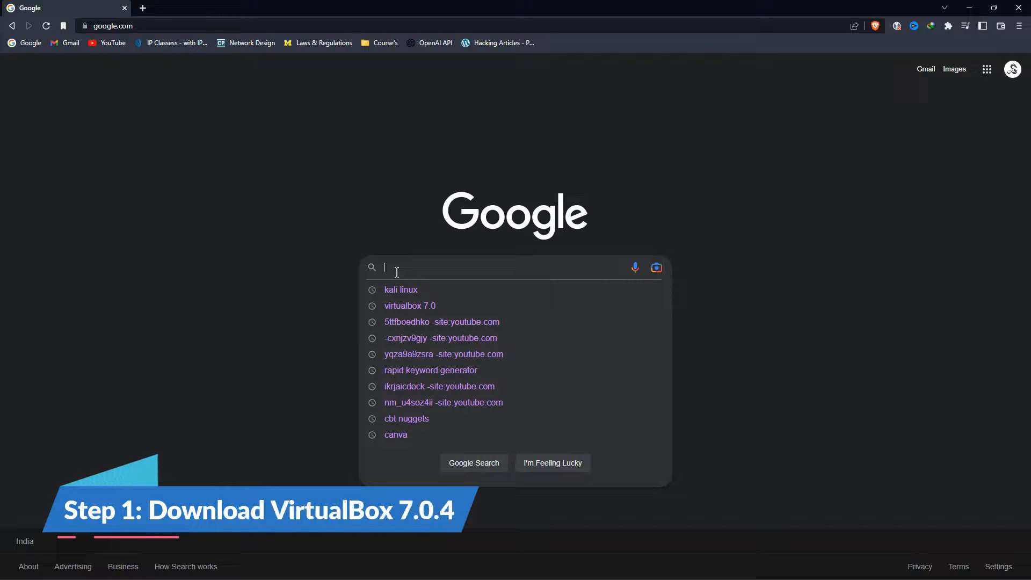
pyautogui.write('virtu')
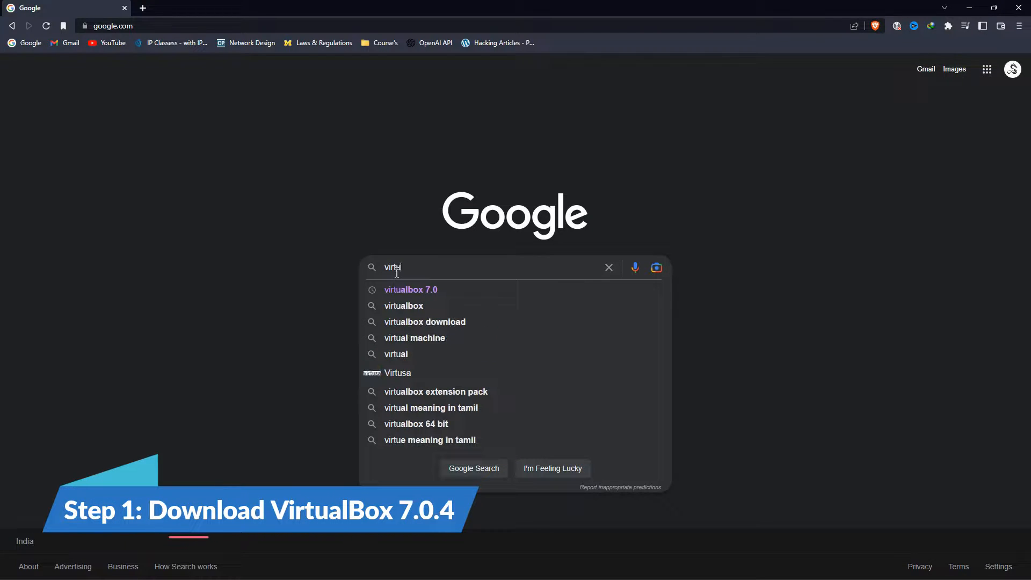
pyautogui.press('Down')
pyautogui.press('Return')
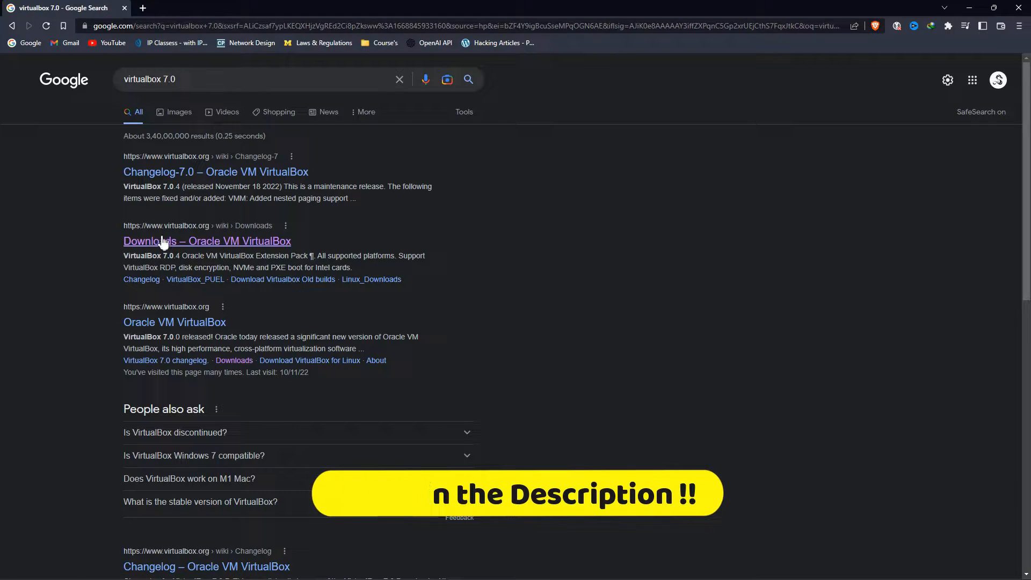
pyautogui.click(163, 241)
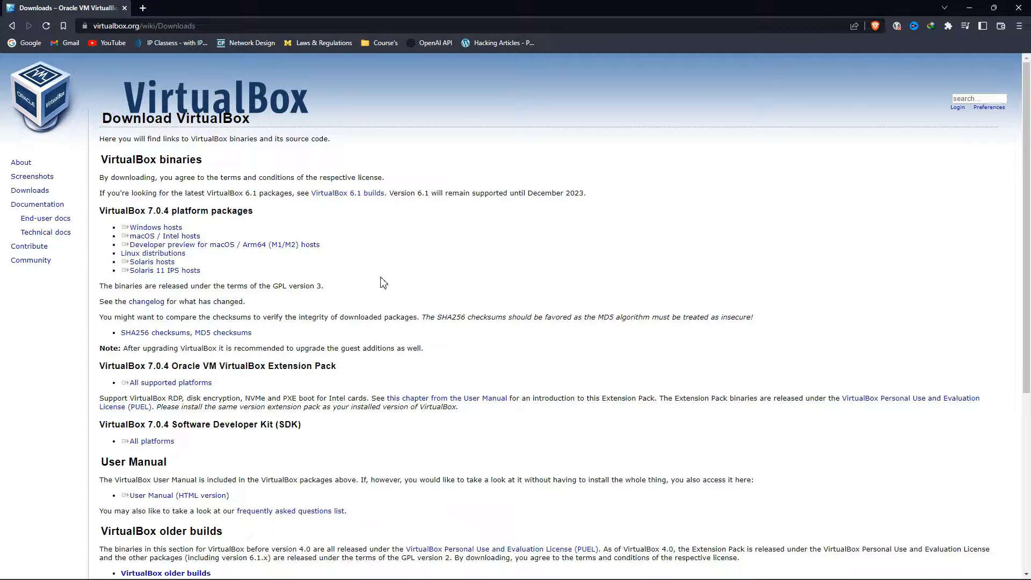
# - Go back, narrow the query to just 'virtualbox', and open the official VirtualBox website
pyautogui.hotkey('alt', 'Left')
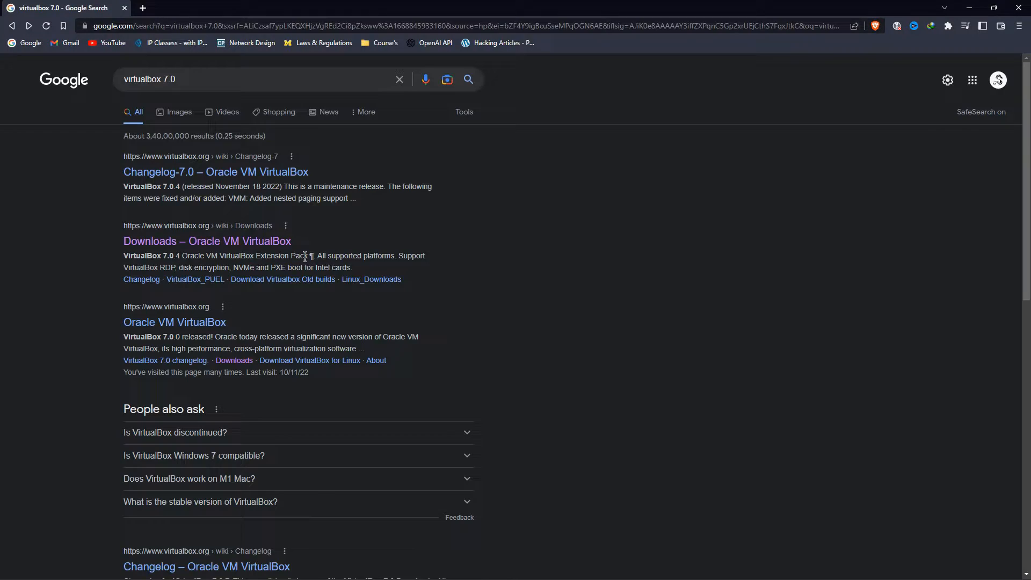
pyautogui.doubleClick(169, 79)
pyautogui.press('BackSpace')
pyautogui.press('Return')
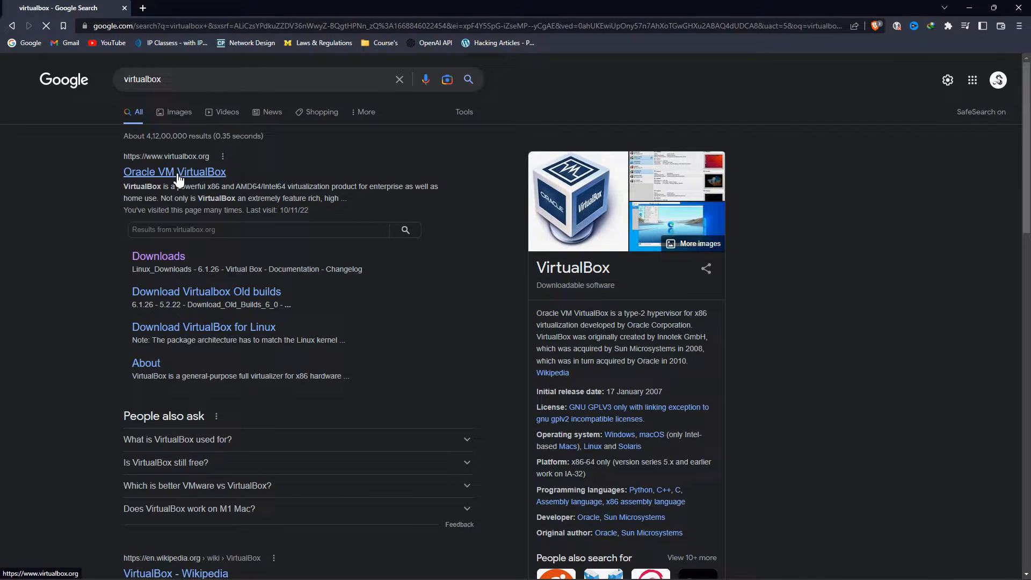
pyautogui.click(178, 175)
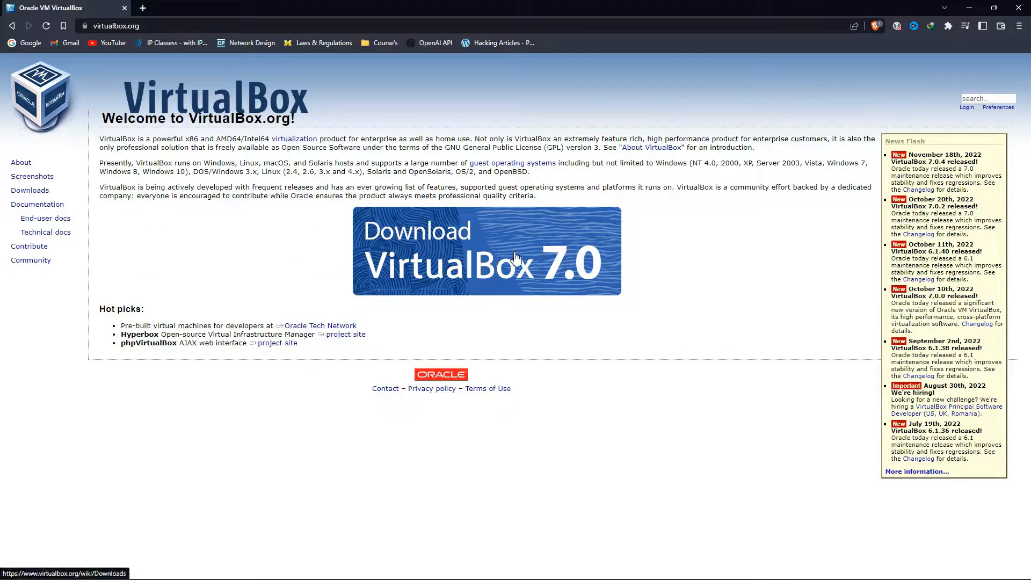
# - On the downloads page, start the Windows hosts installer download and dismiss the duplicate-download warning
pyautogui.click(514, 259)
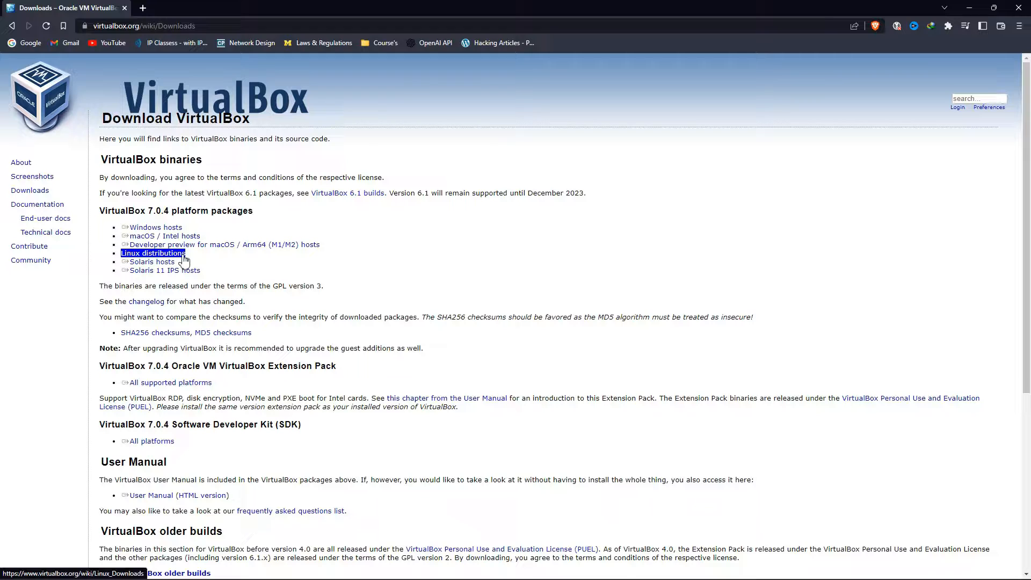
pyautogui.click(171, 231)
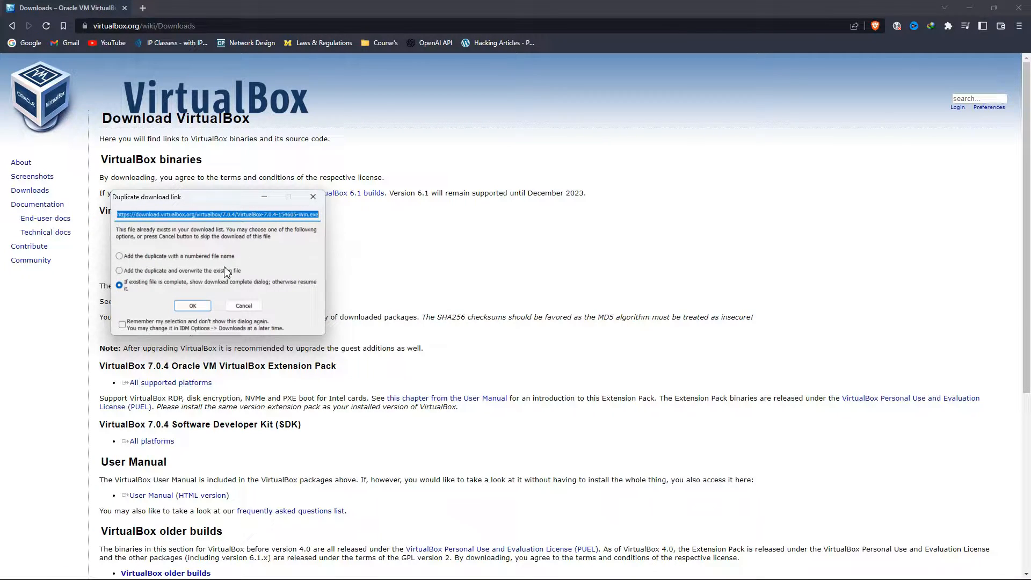
pyautogui.click(313, 198)
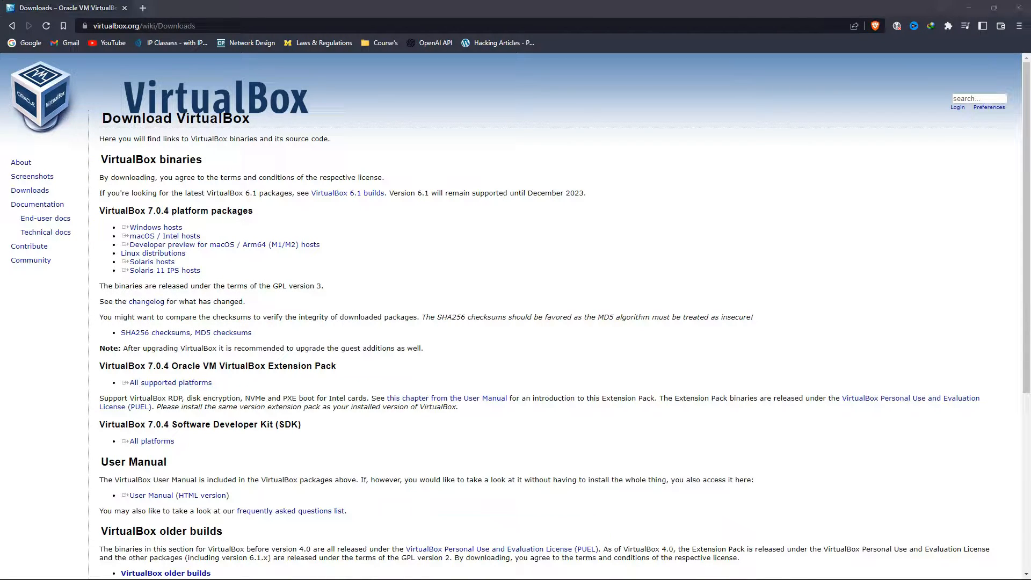
pyautogui.tripleClick(138, 248)
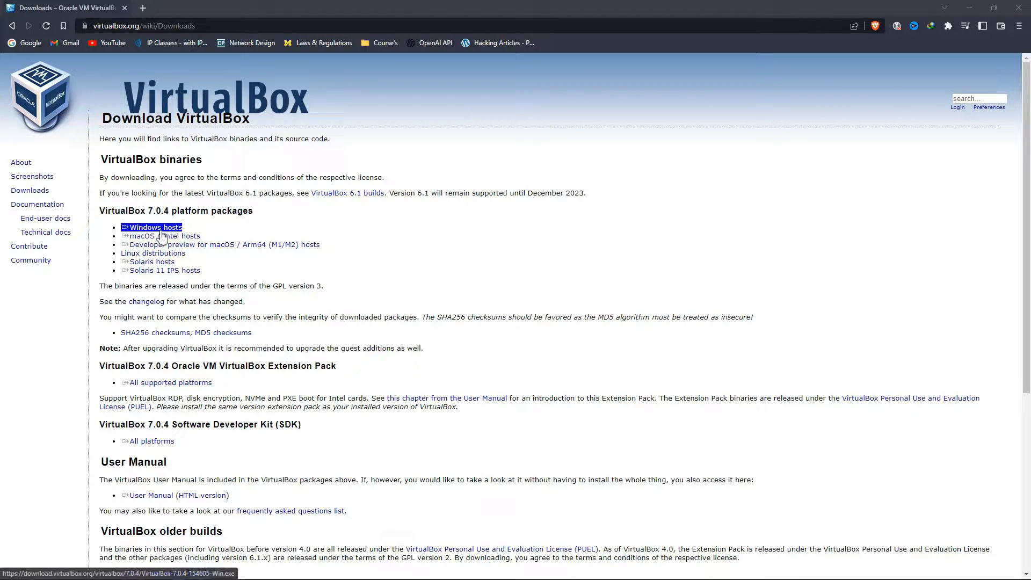
# - Re-download the Windows hosts installer, overwriting the existing file and saving it into Downloads
pyautogui.click(160, 228)
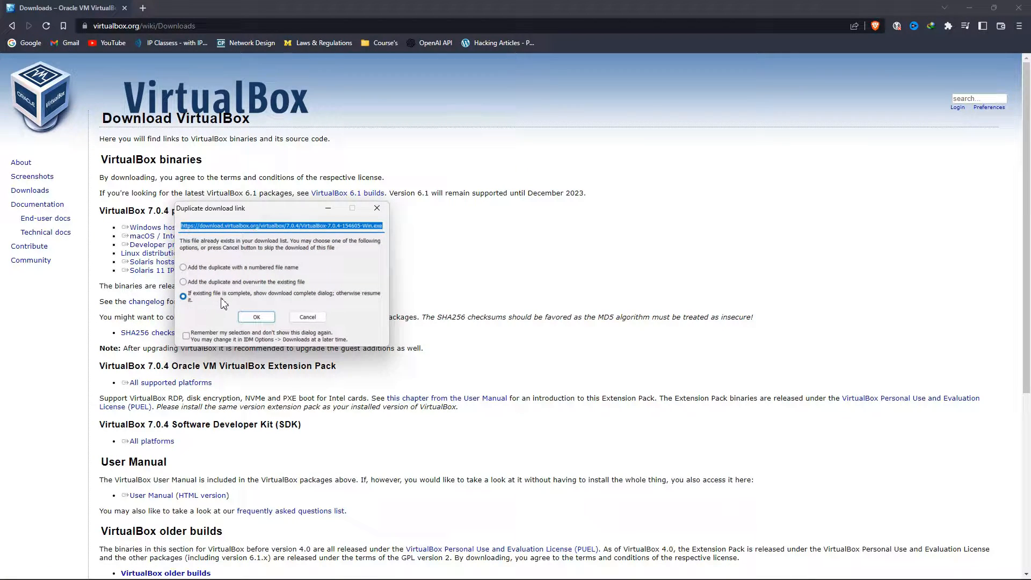
pyautogui.click(257, 317)
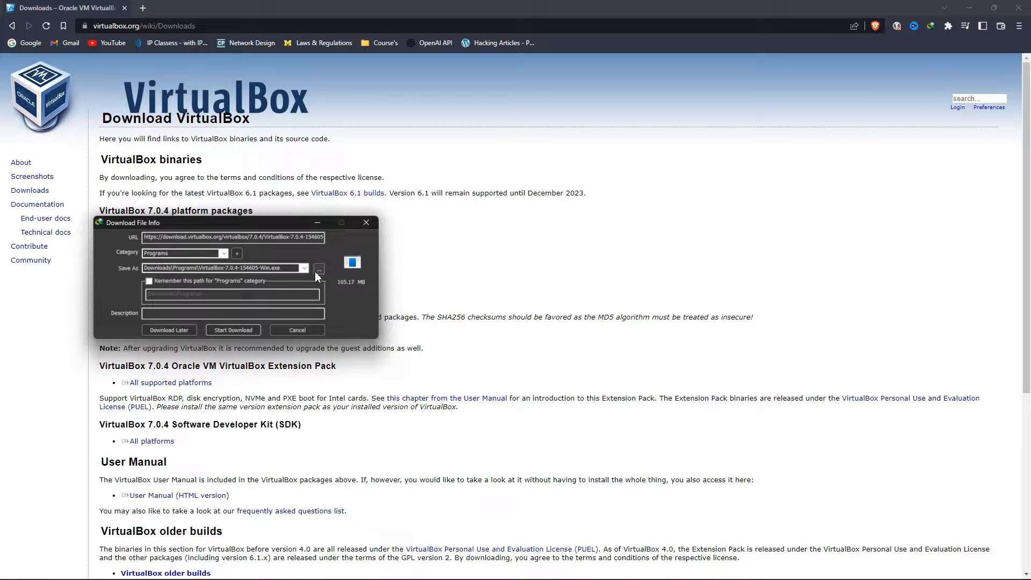
pyautogui.click(318, 269)
pyautogui.click(148, 262)
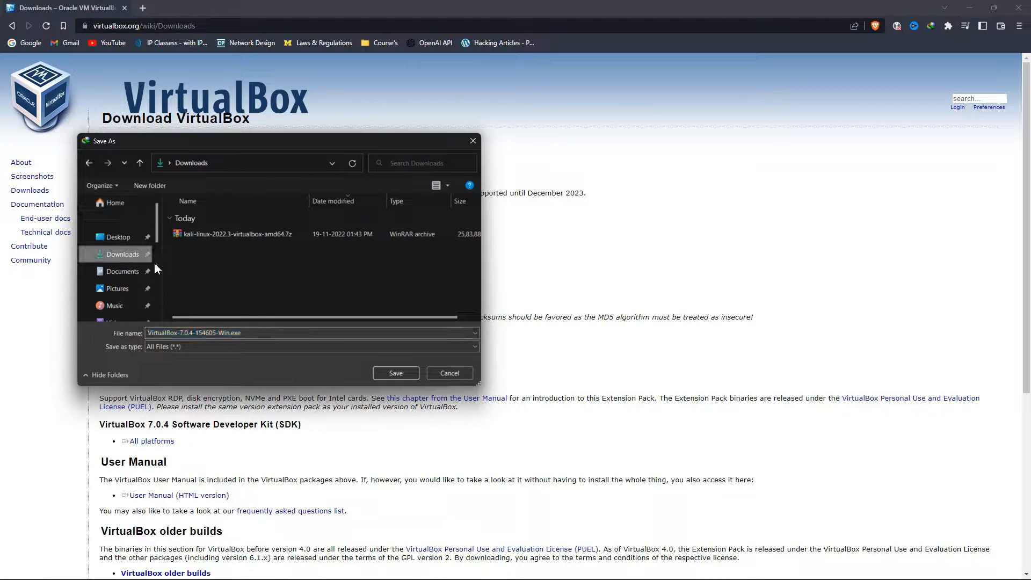
pyautogui.click(387, 373)
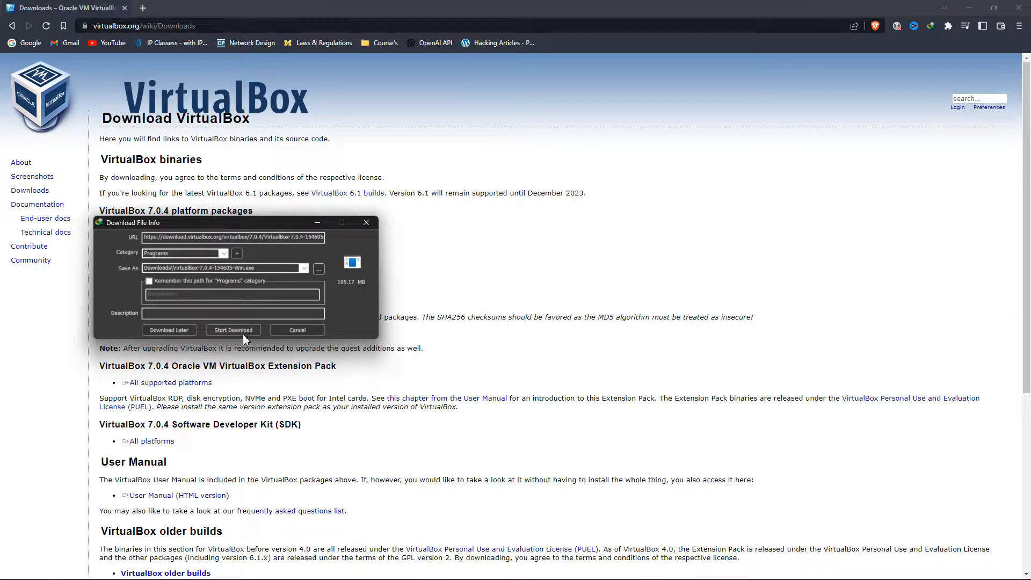
pyautogui.click(242, 334)
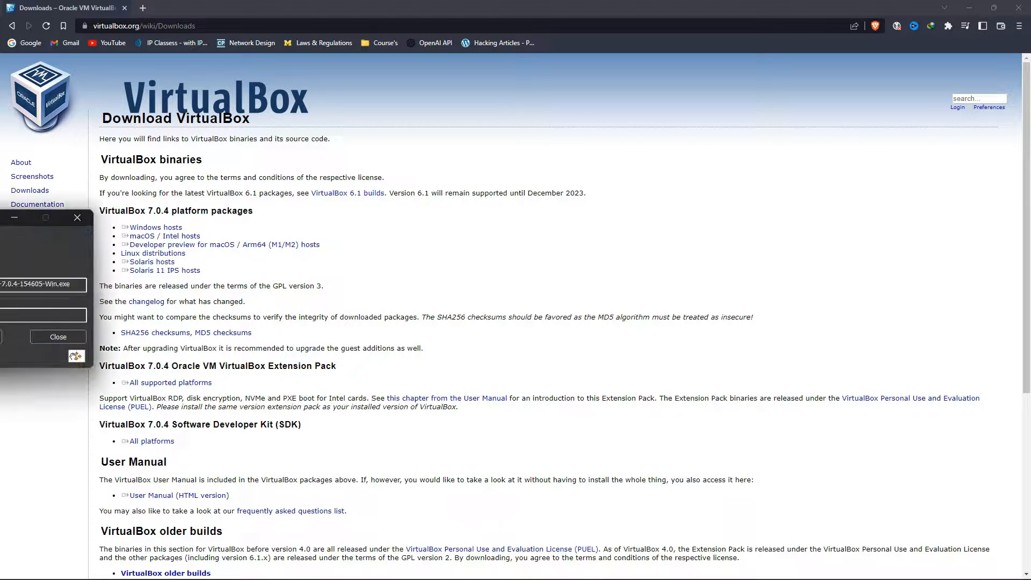
pyautogui.click(325, 315)
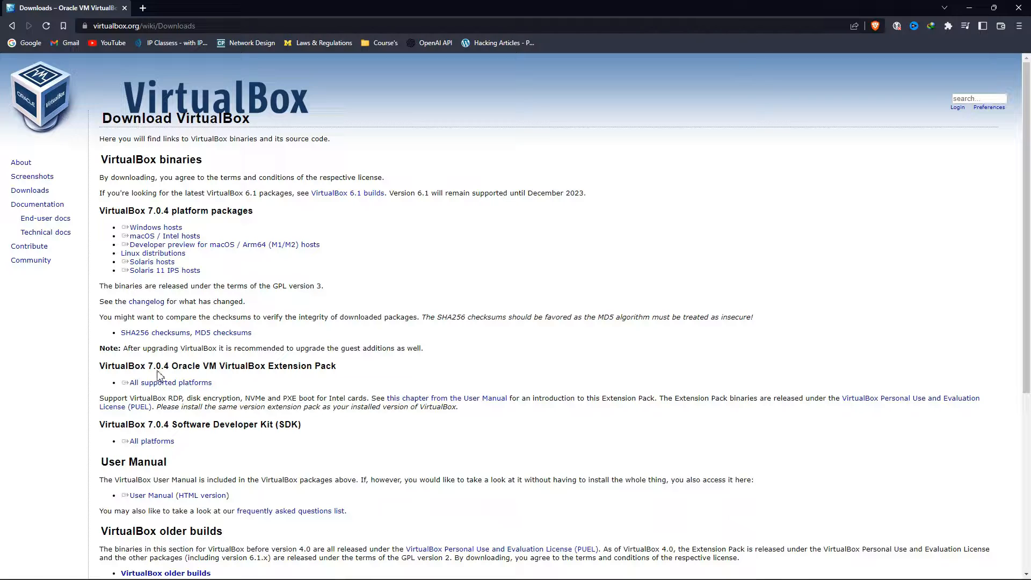
pyautogui.moveTo(209, 367); pyautogui.dragTo(331, 371)
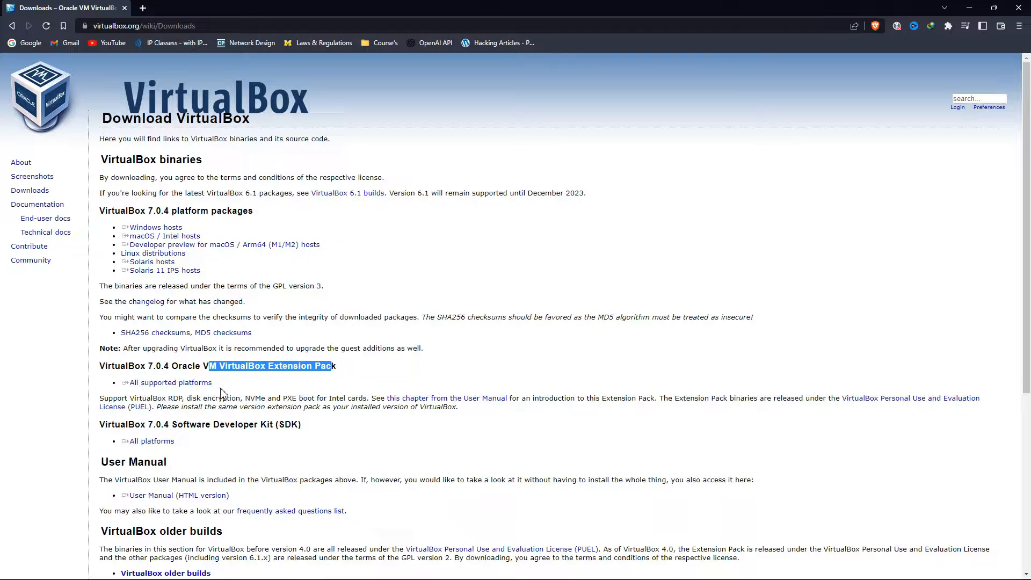
# - Save the 'All supported platforms' Extension Pack 7.0.4 file into the Downloads folder
pyautogui.click(278, 369)
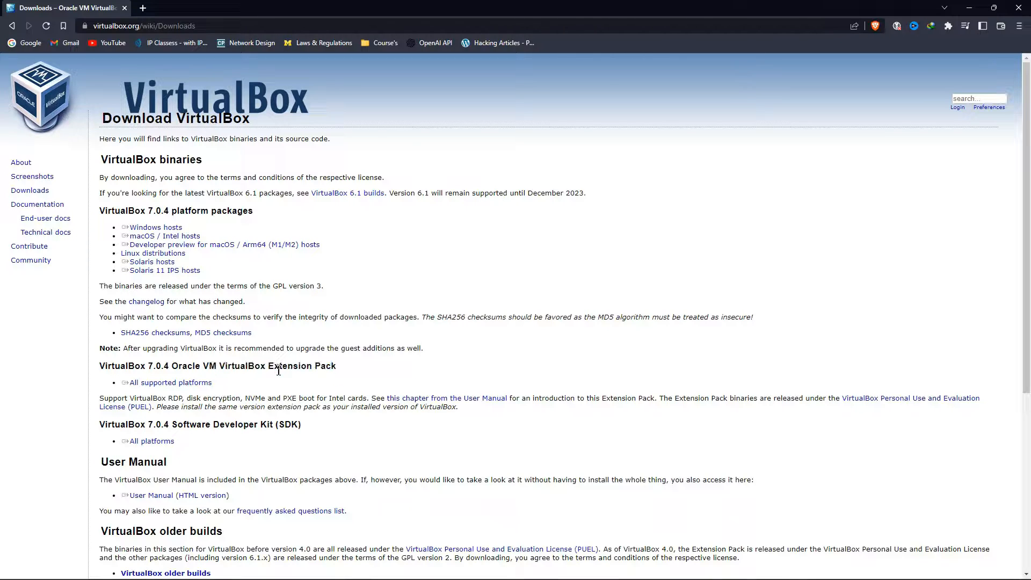
pyautogui.click(181, 382)
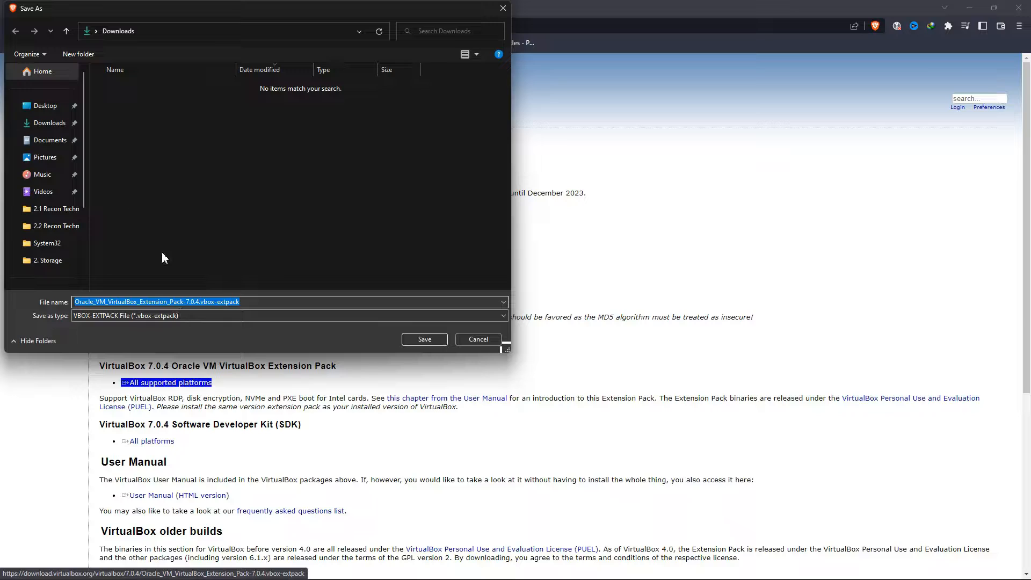
pyautogui.click(56, 127)
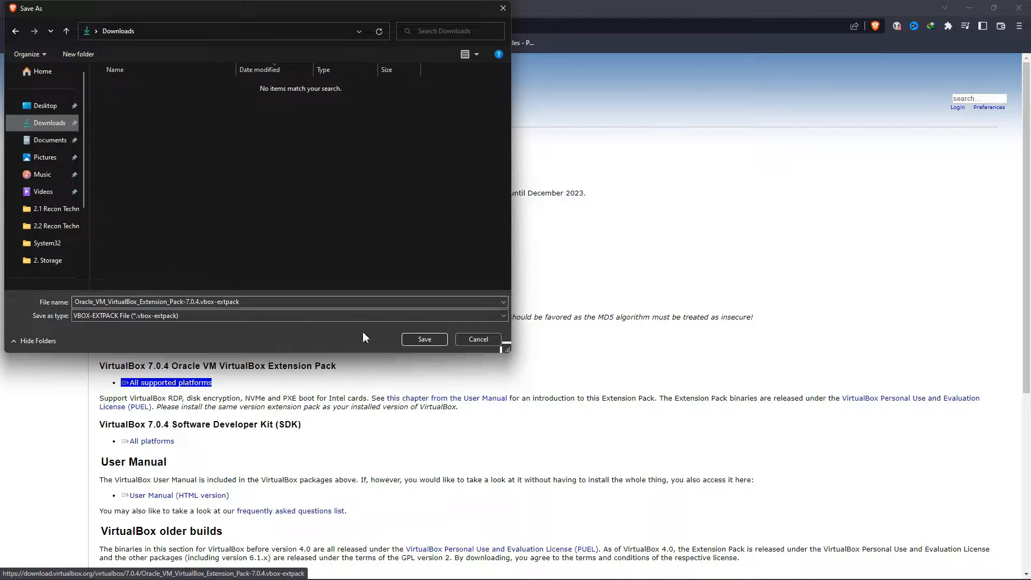
pyautogui.click(425, 338)
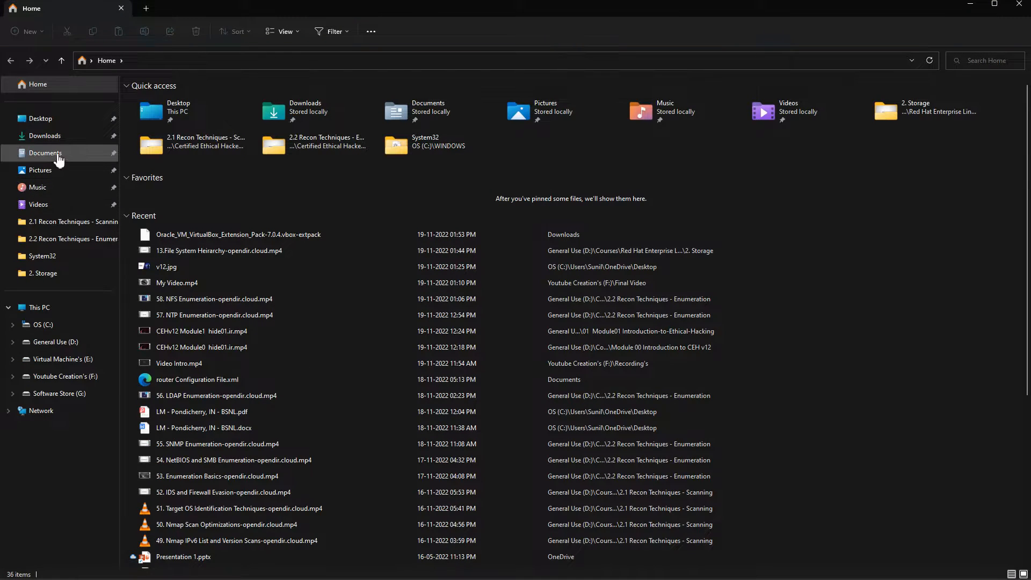
# - Launch VirtualBox-7.0.4-154605-Win.exe from Downloads and leave the setup wizard on its welcome page
pyautogui.click(50, 141)
pyautogui.click(217, 134)
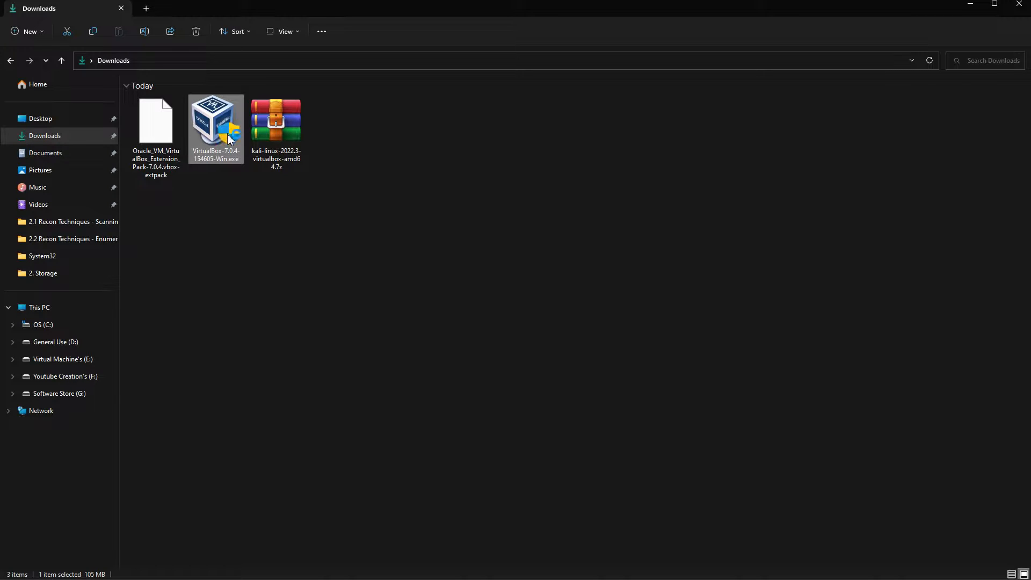
pyautogui.doubleClick(229, 138)
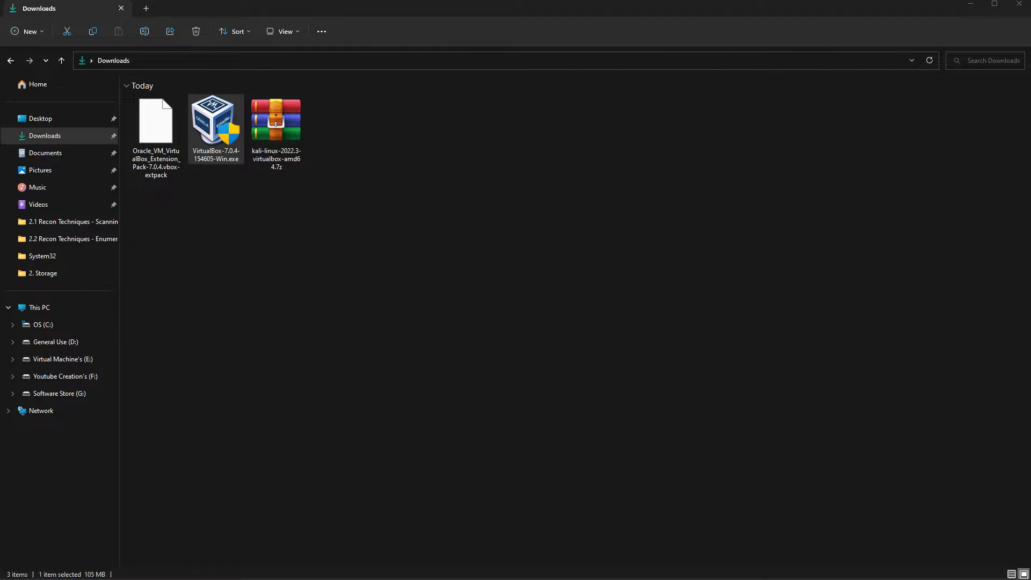
pyautogui.moveTo(0, 192); pyautogui.dragTo(495, 151)
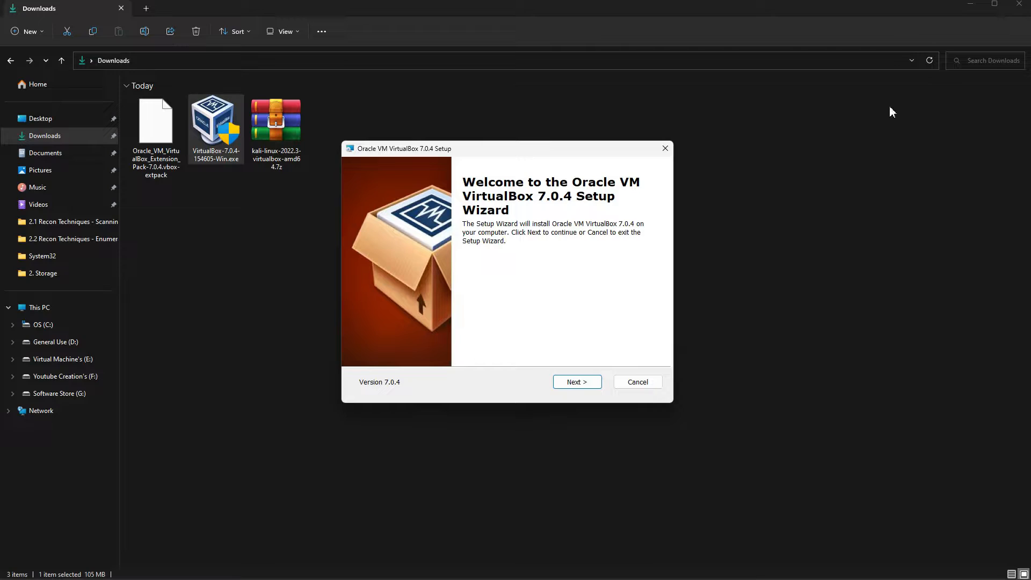
pyautogui.click(574, 381)
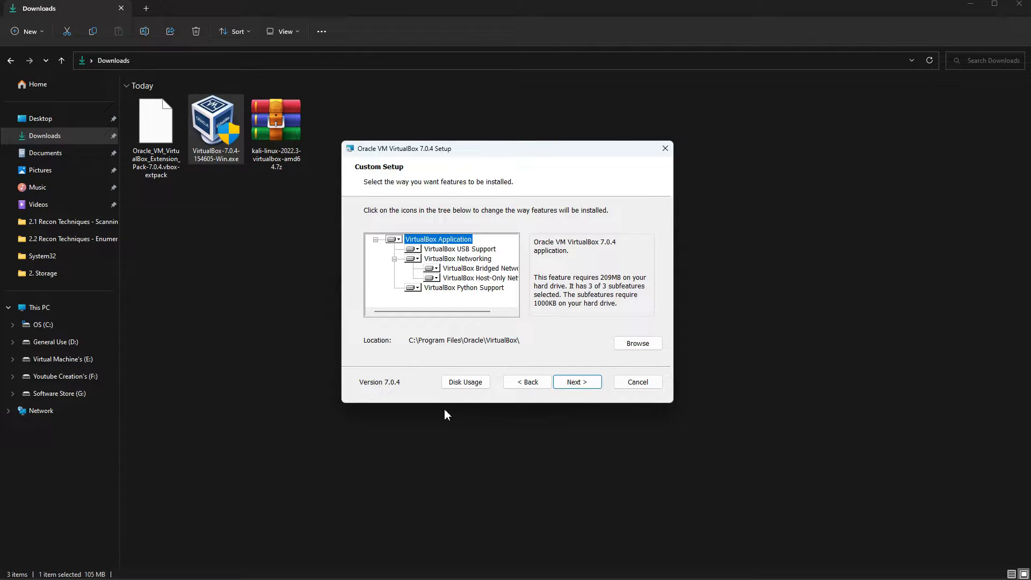
pyautogui.click(531, 382)
pyautogui.click(532, 384)
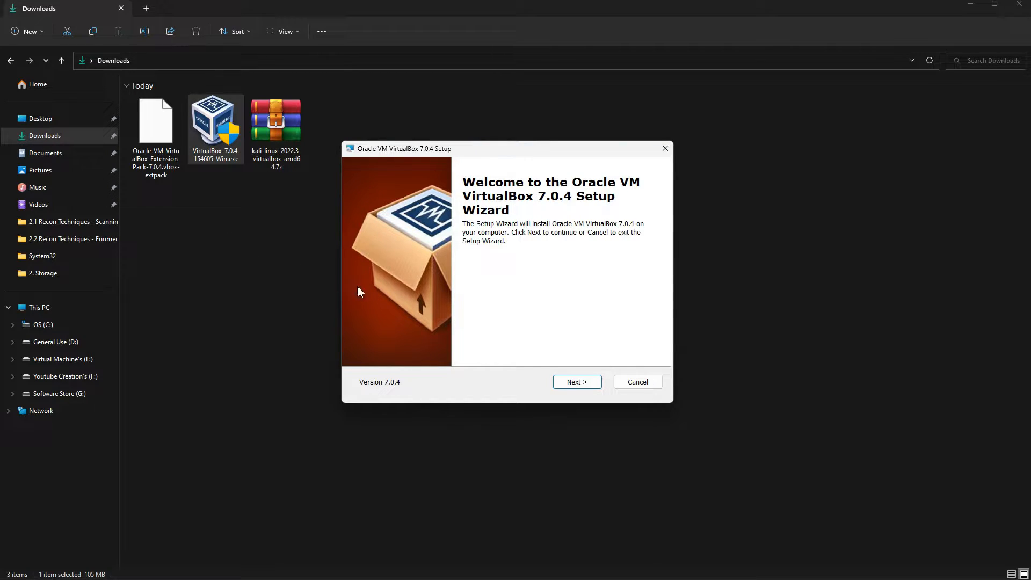
# - Install VirtualBox 7.0.4 with default features, accepting the network and Python warnings, without launching it afterwards
pyautogui.click(569, 386)
pyautogui.click(584, 383)
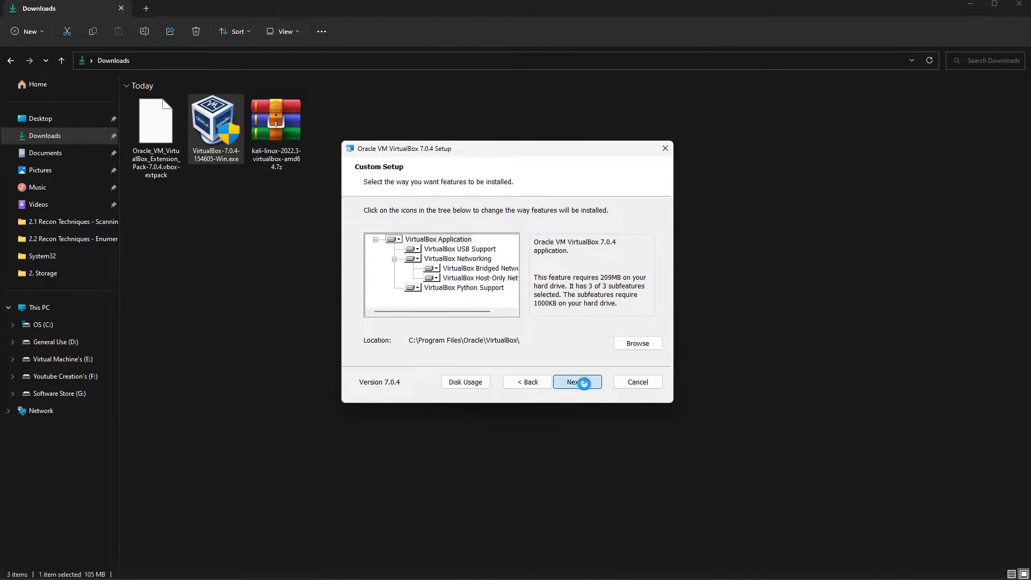
pyautogui.click(577, 384)
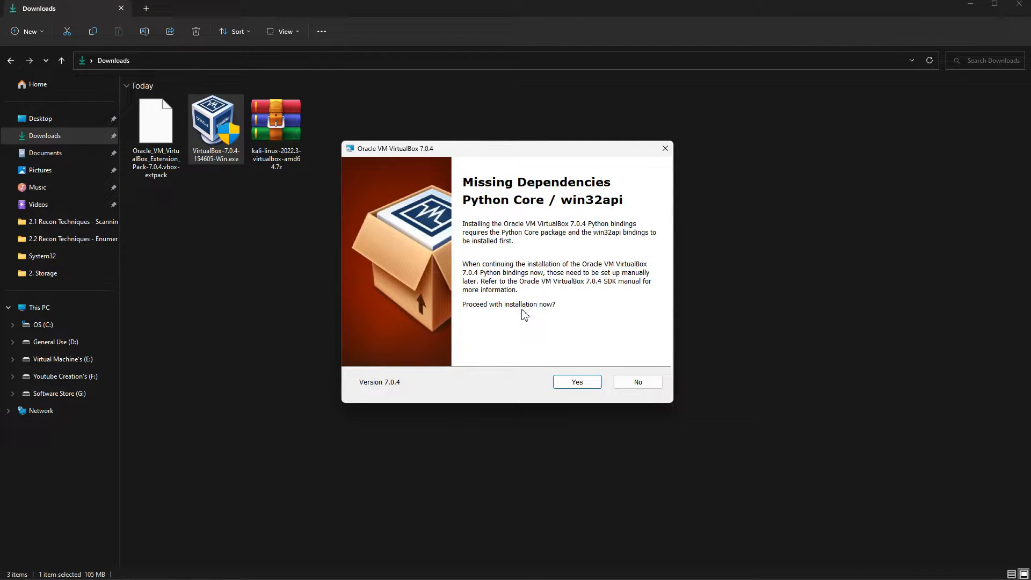
pyautogui.click(575, 382)
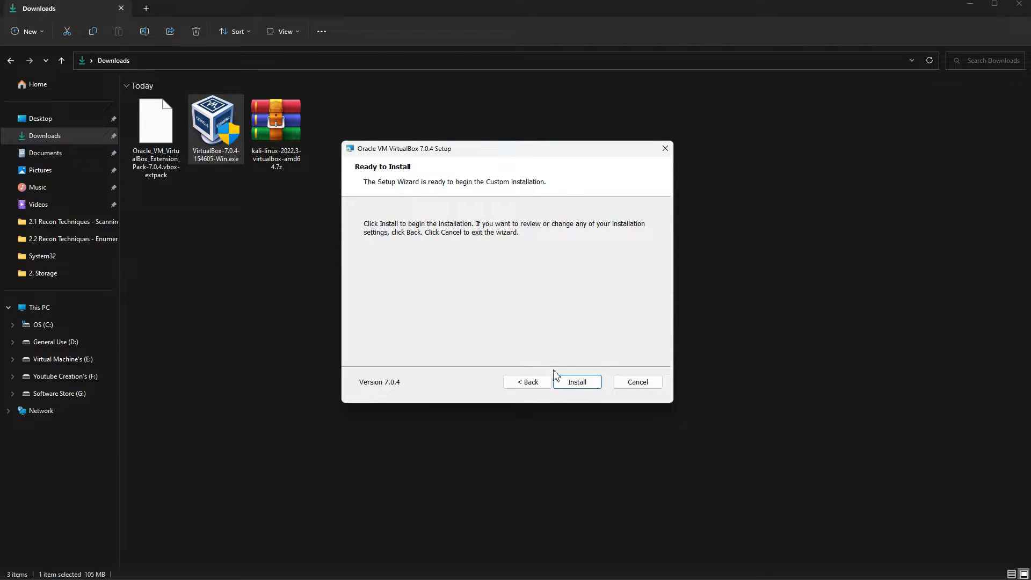
pyautogui.click(570, 382)
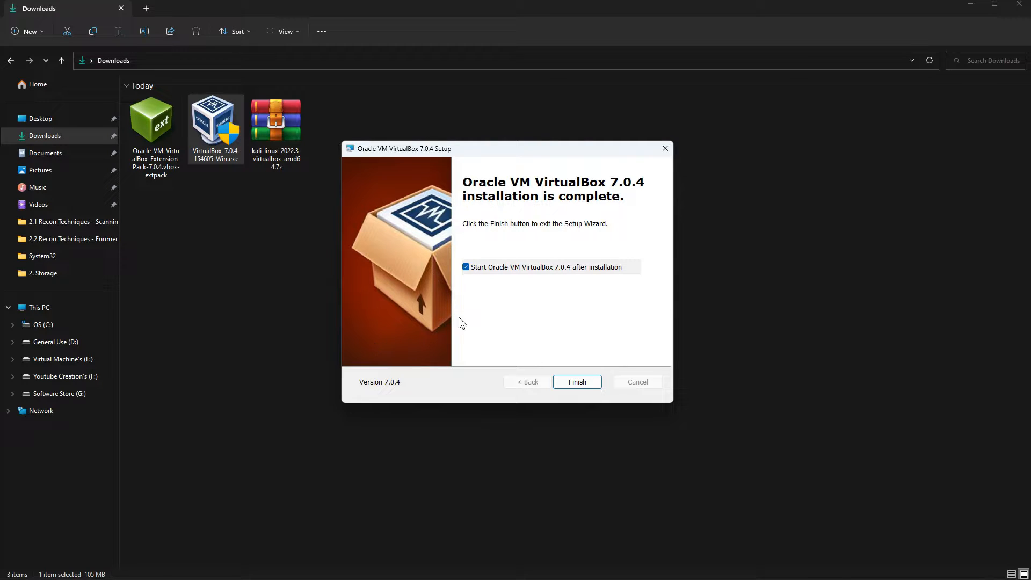
pyautogui.click(478, 267)
pyautogui.click(556, 385)
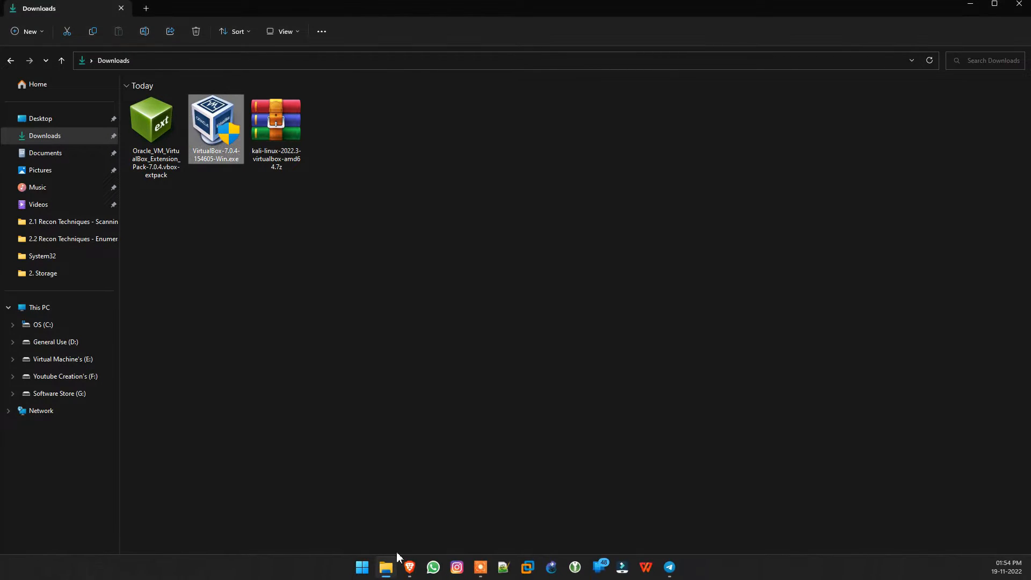
# - Search the web for 'kali linux' and open kali.org's Get Kali download page
pyautogui.moveTo(412, 574)
pyautogui.click(467, 505)
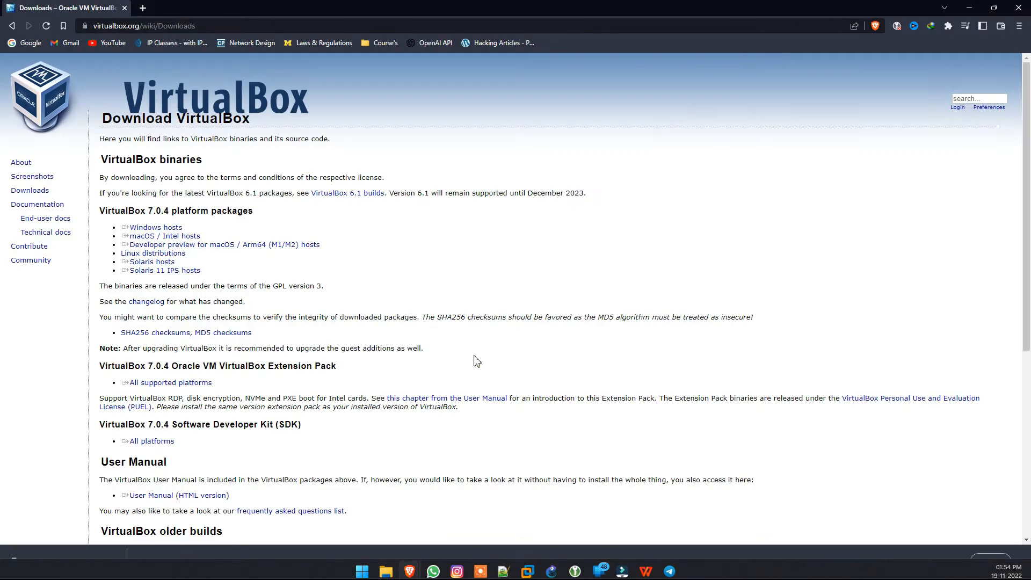
pyautogui.click(184, 27)
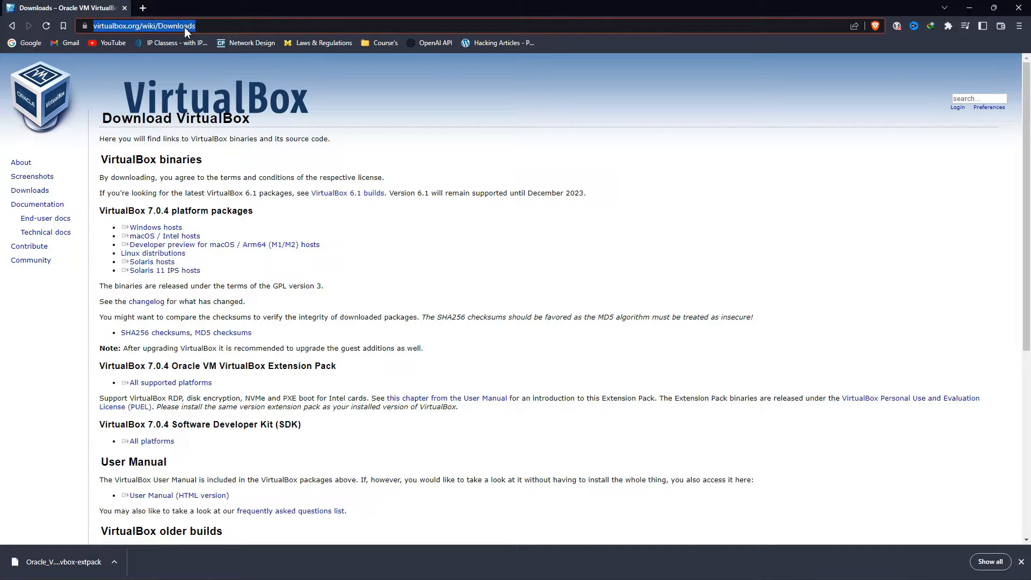
pyautogui.write('kali')
pyautogui.press('Return')
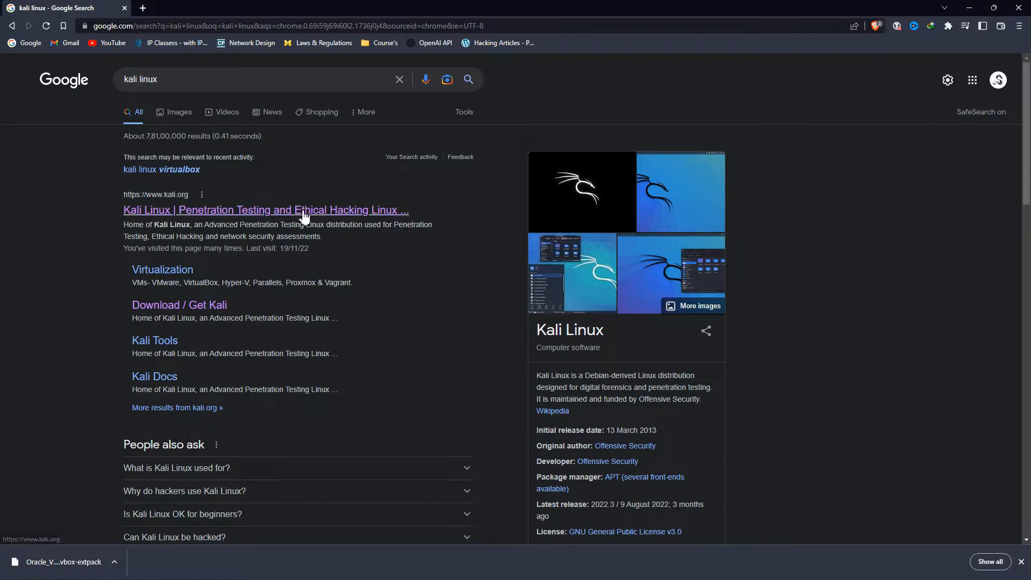
pyautogui.click(231, 213)
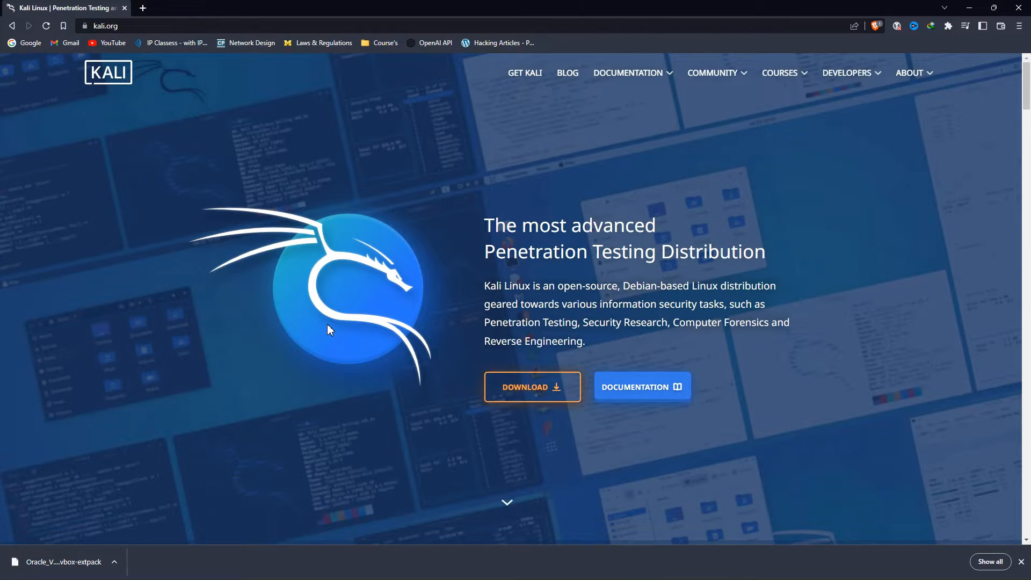
pyautogui.click(511, 395)
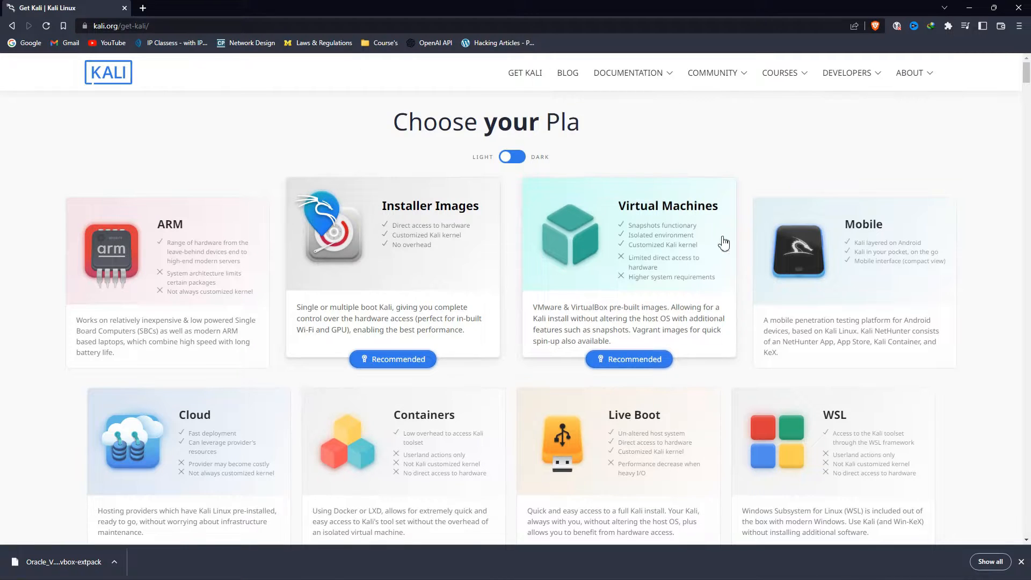
# - Show the Prebuilt VMs section and keep its 64-bit VMware and VirtualBox images listed
pyautogui.click(622, 362)
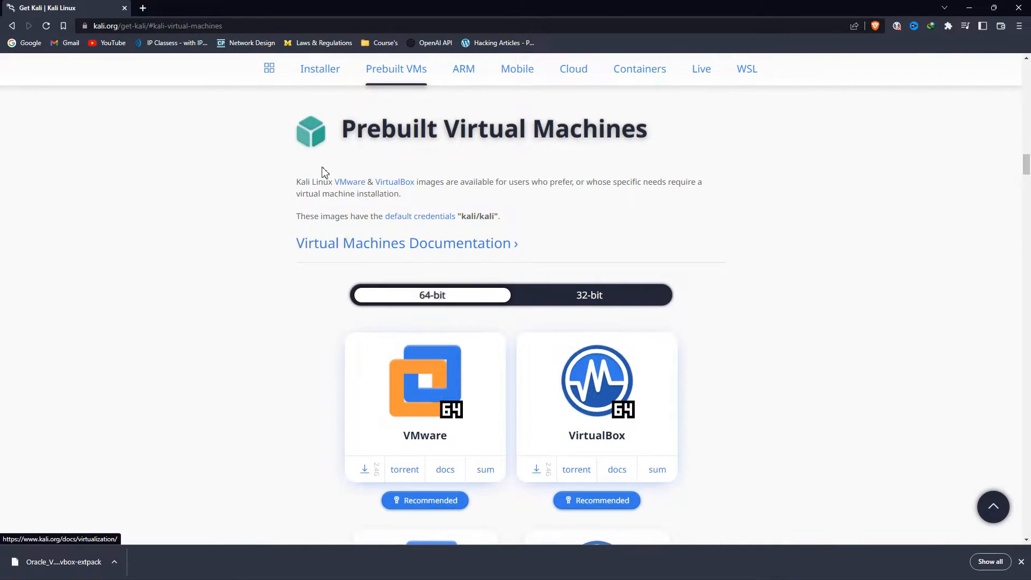
pyautogui.scroll(-1, 325, 171)
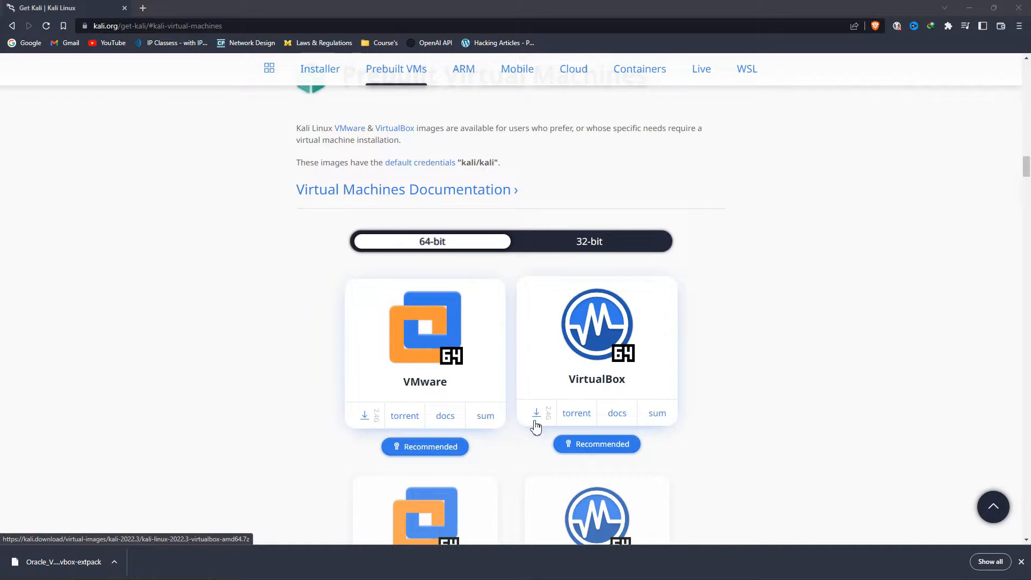
pyautogui.scroll(-6, 534, 428)
pyautogui.scroll(4, 389, 430)
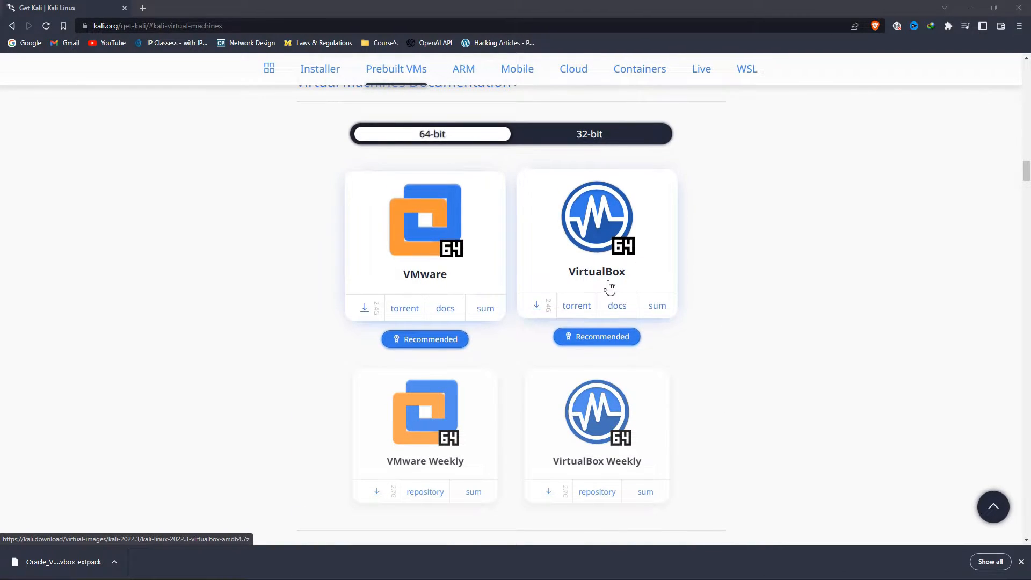
pyautogui.scroll(-1, 309, 428)
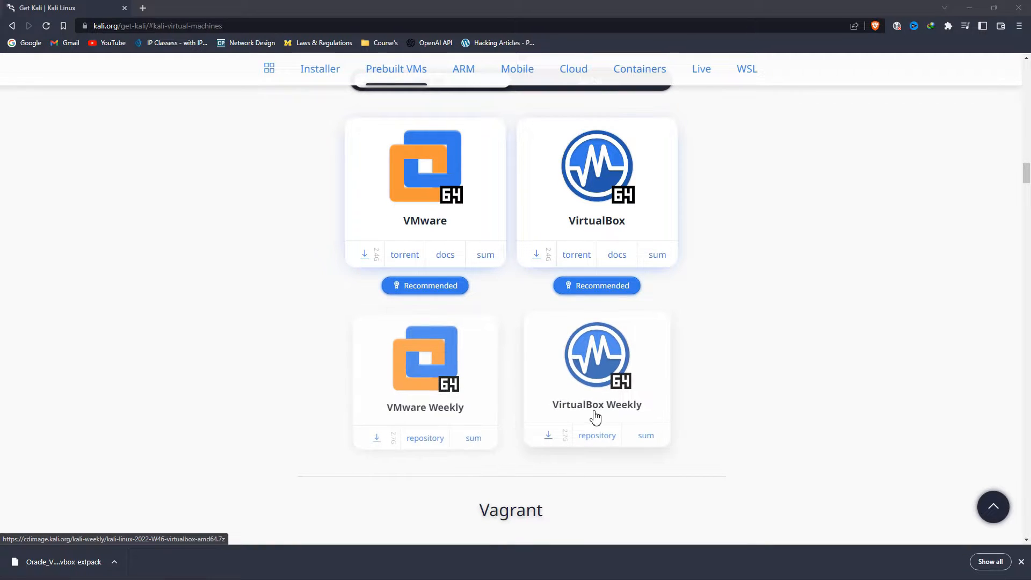
pyautogui.scroll(1, 750, 418)
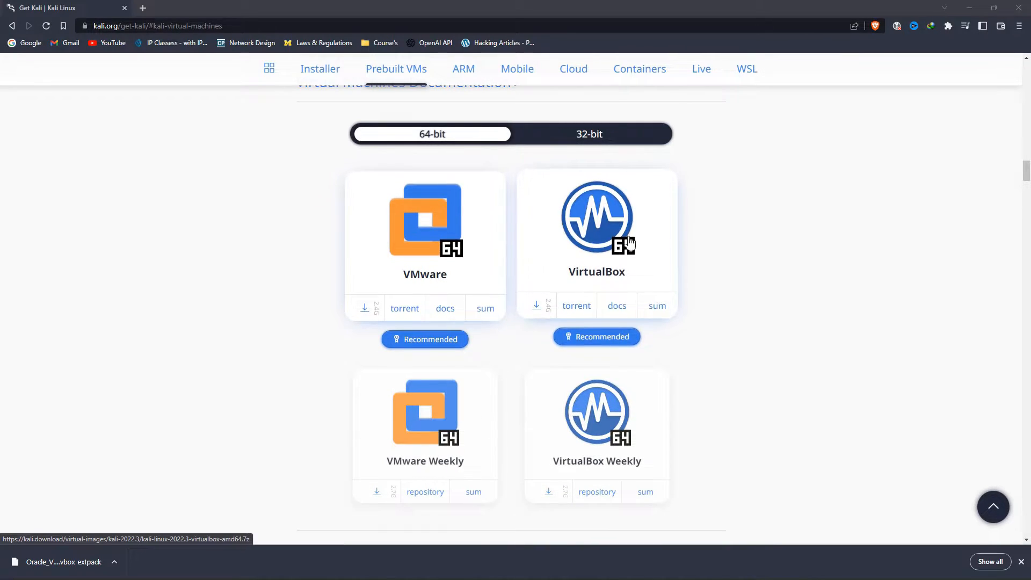
pyautogui.scroll(1, 263, 290)
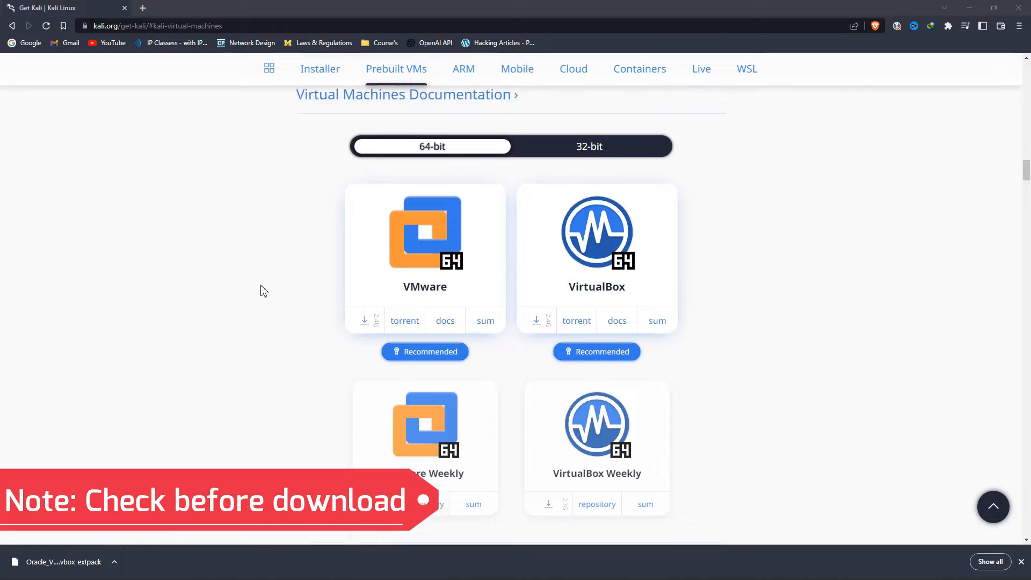
pyautogui.scroll(1, 263, 291)
pyautogui.click(444, 196)
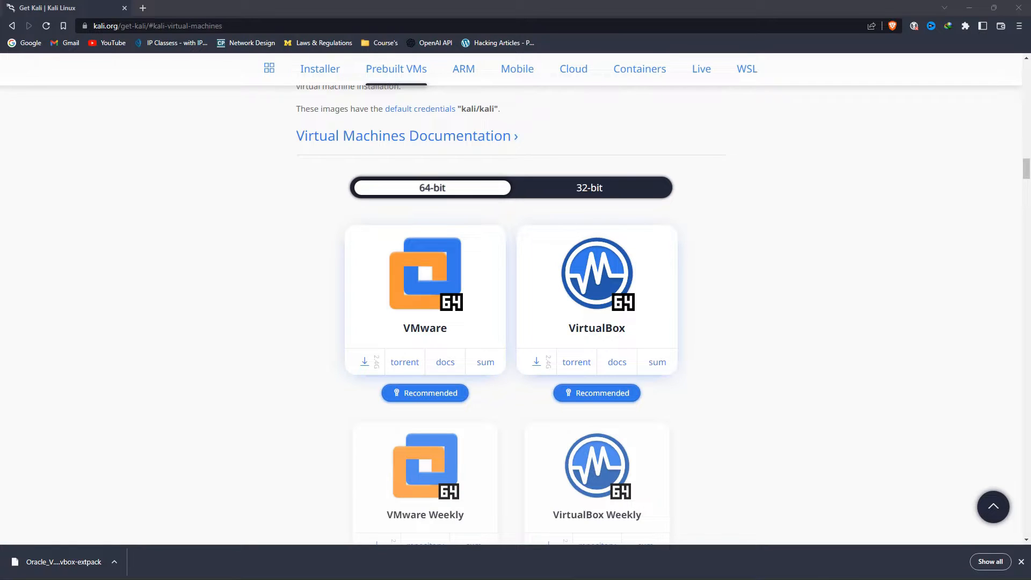
pyautogui.press('super+r')
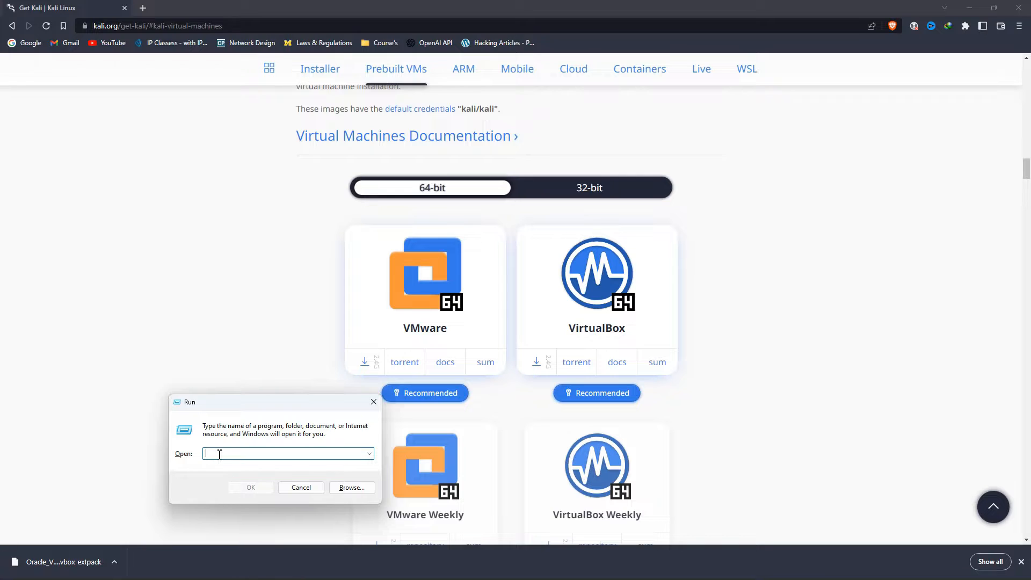
pyautogui.write('msinf')
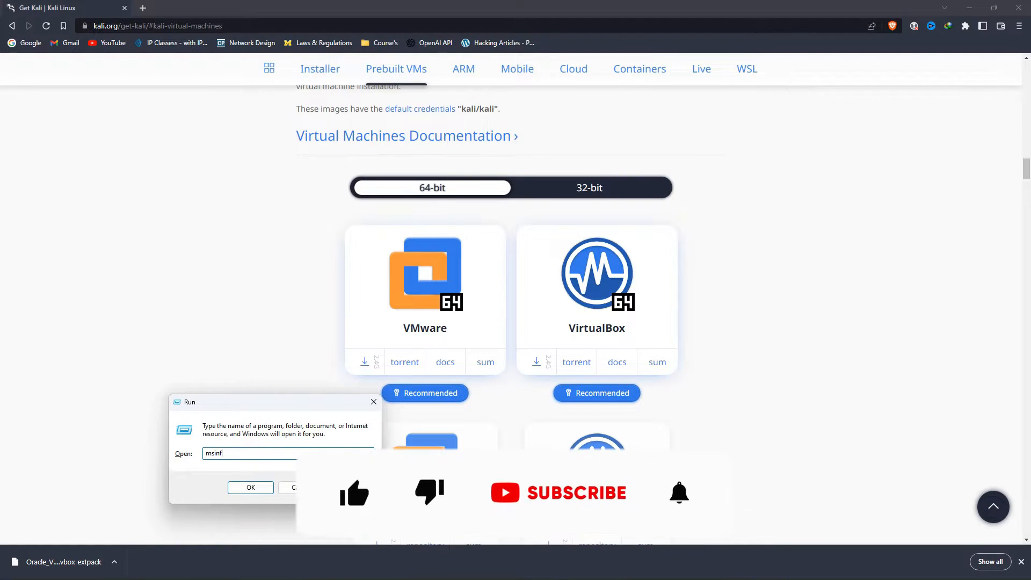
pyautogui.write('o32')
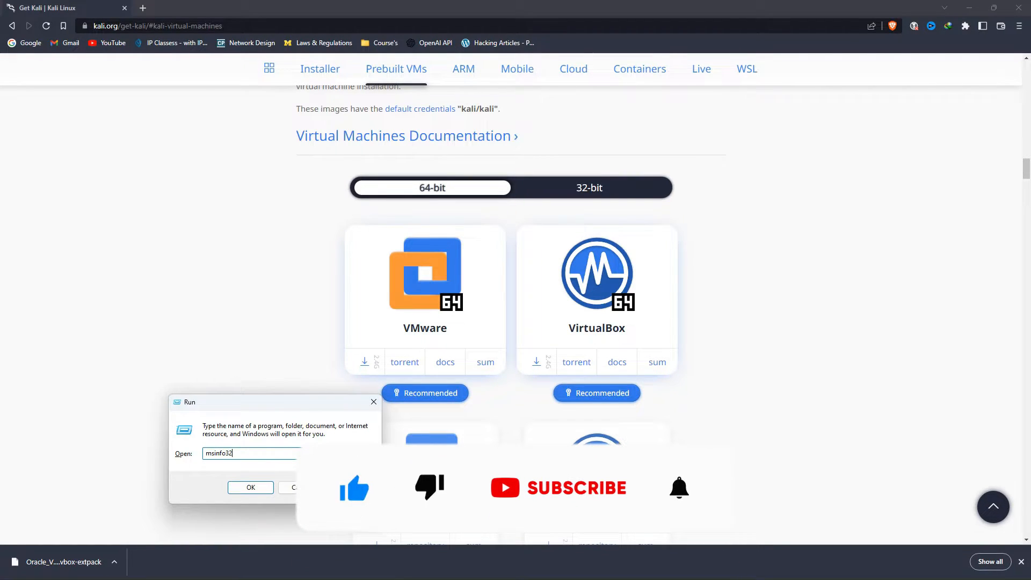
pyautogui.press('Return')
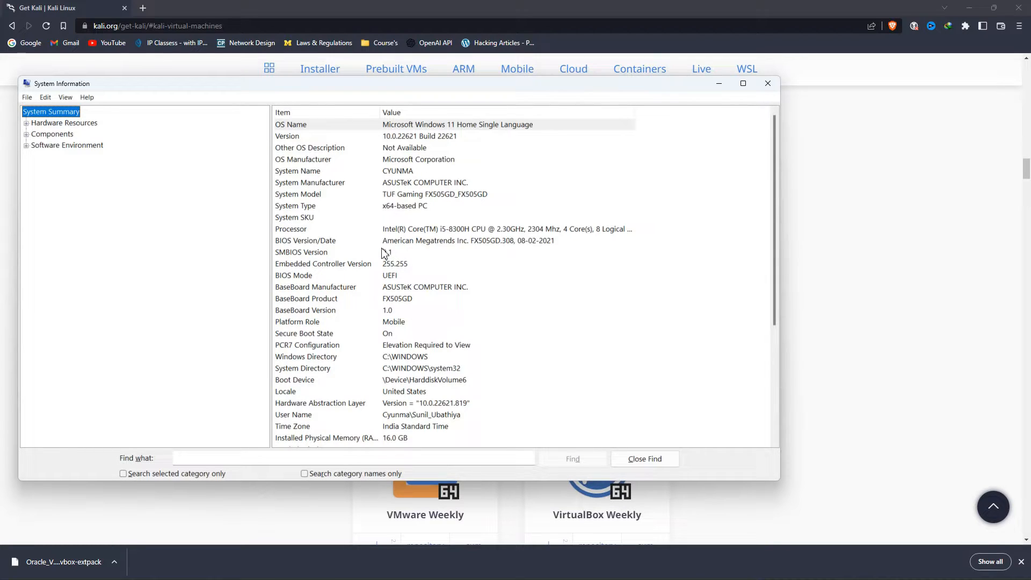
pyautogui.click(298, 210)
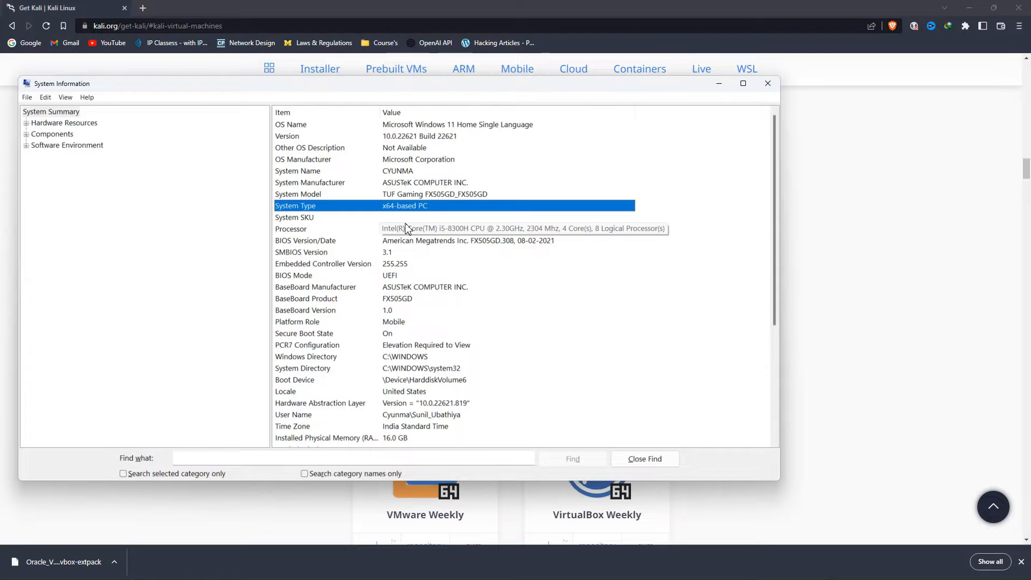
pyautogui.click(768, 83)
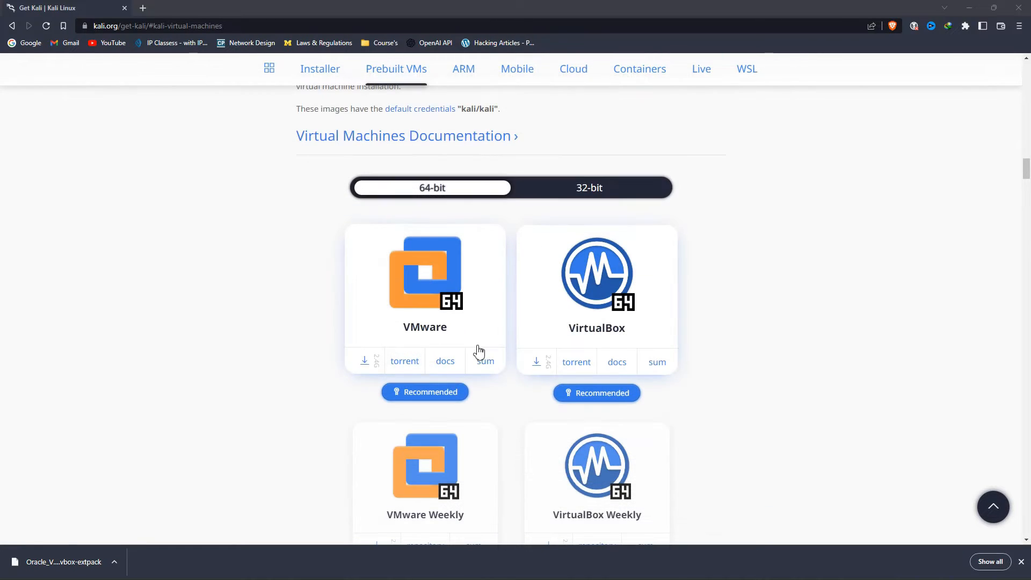
# - Download the 64-bit VirtualBox Kali image and check the kali-linux archive's size in Downloads
pyautogui.scroll(-1, 324, 380)
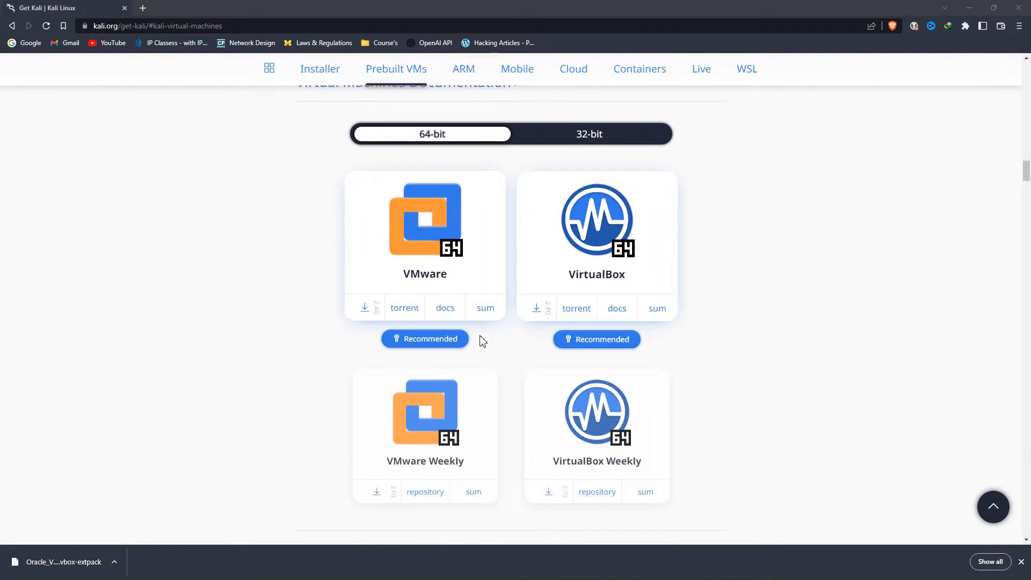
pyautogui.click(540, 317)
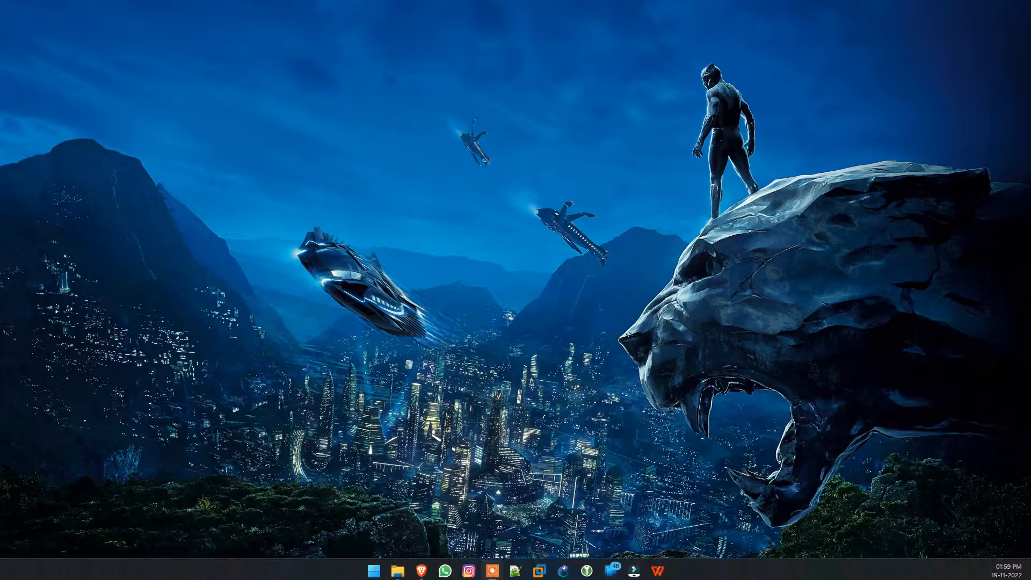
pyautogui.click(398, 568)
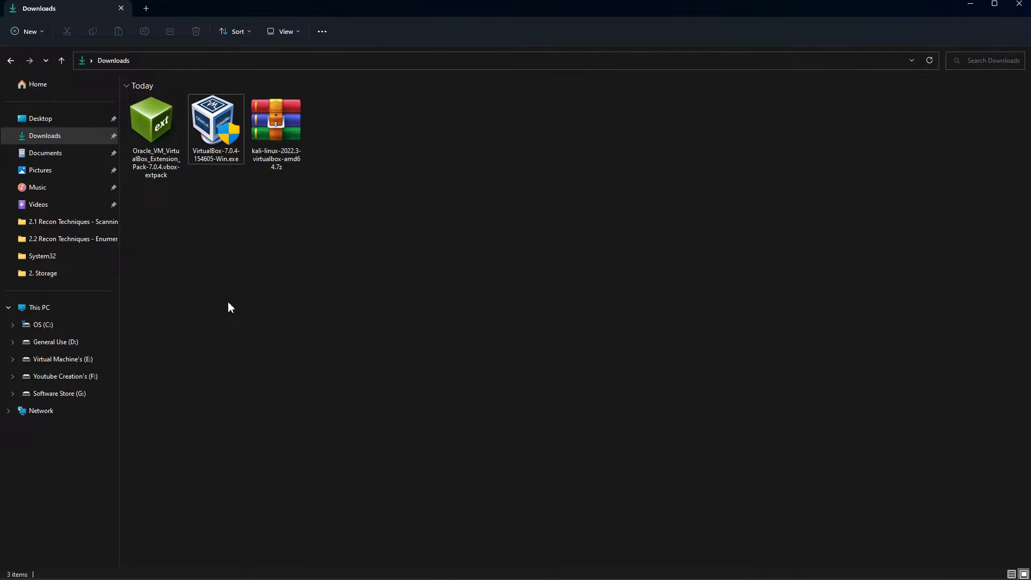
pyautogui.click(275, 123)
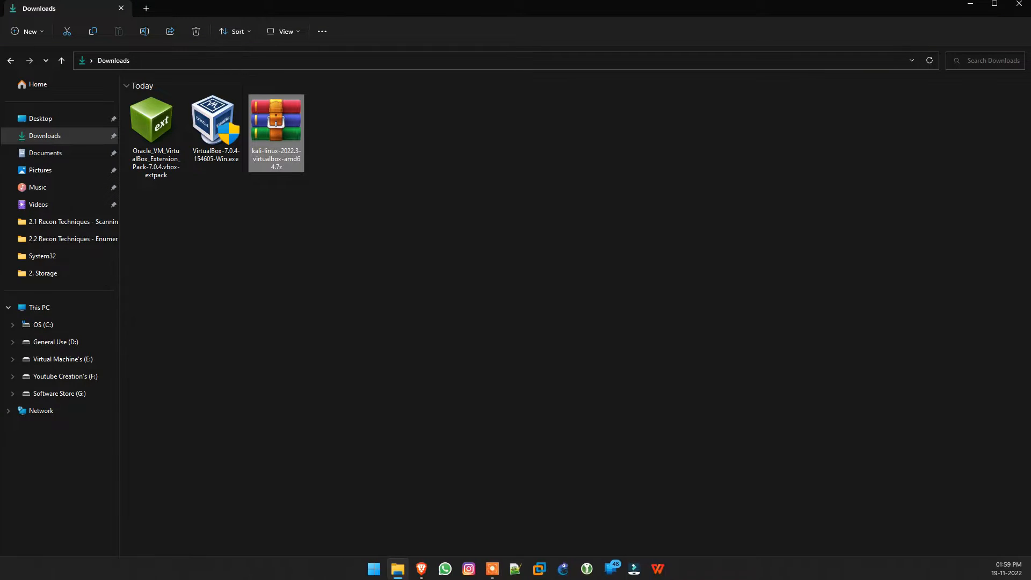
pyautogui.click(422, 572)
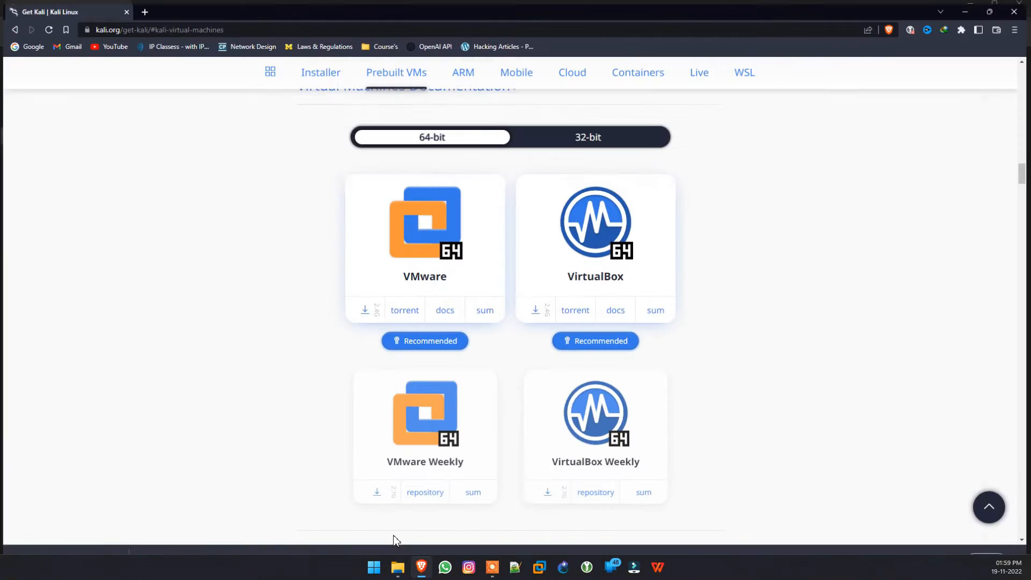
pyautogui.hotkey('ctrl', 't')
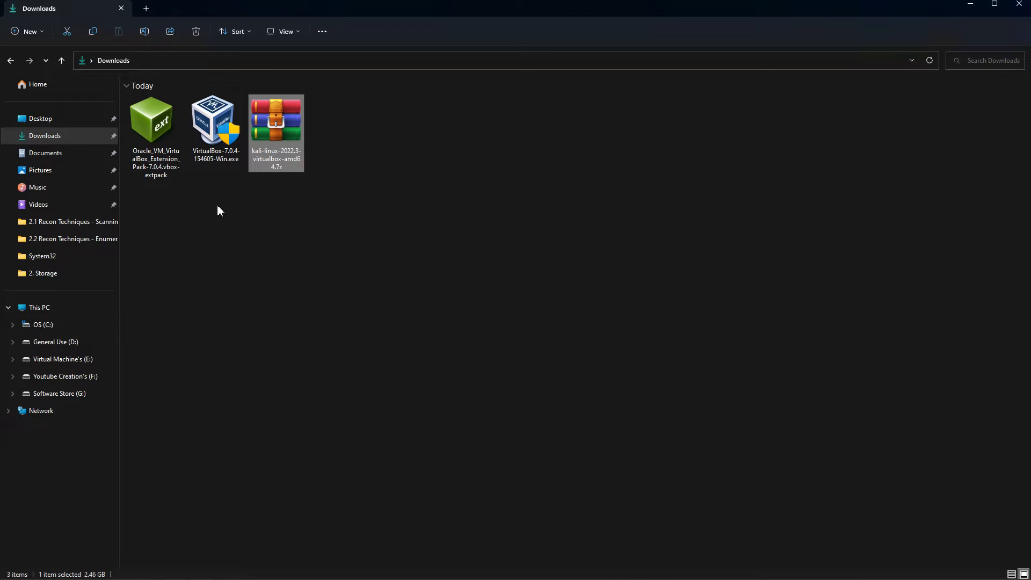
# - Toggle File Explorer's file name extensions off and back on, then open Task View
pyautogui.click(287, 31)
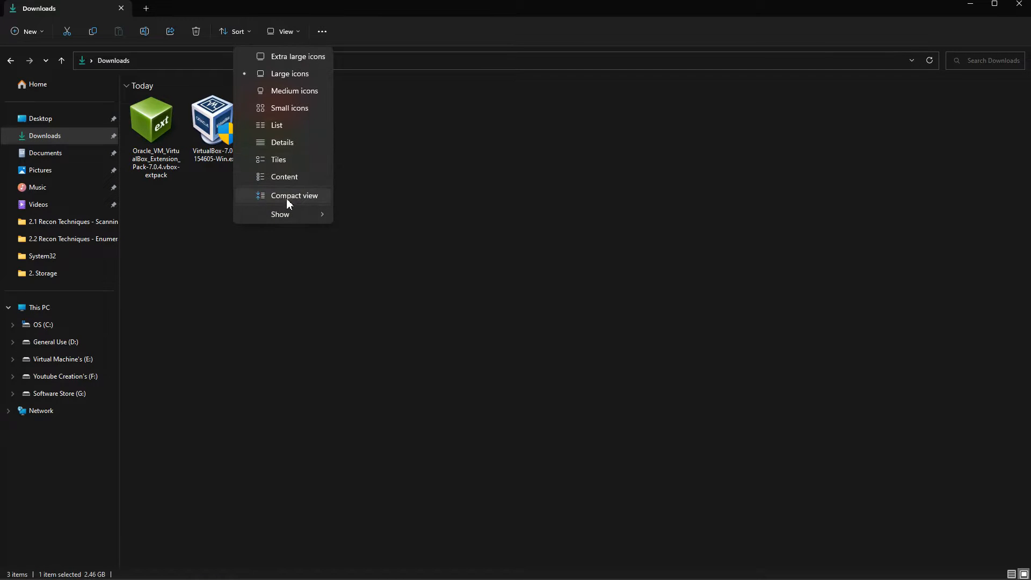
pyautogui.moveTo(292, 217)
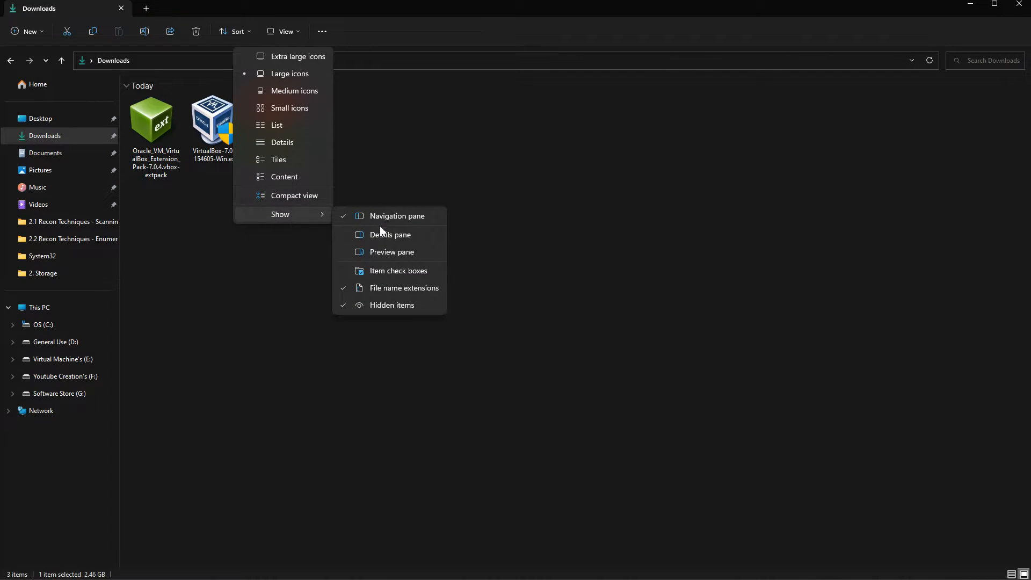
pyautogui.click(373, 292)
pyautogui.click(277, 327)
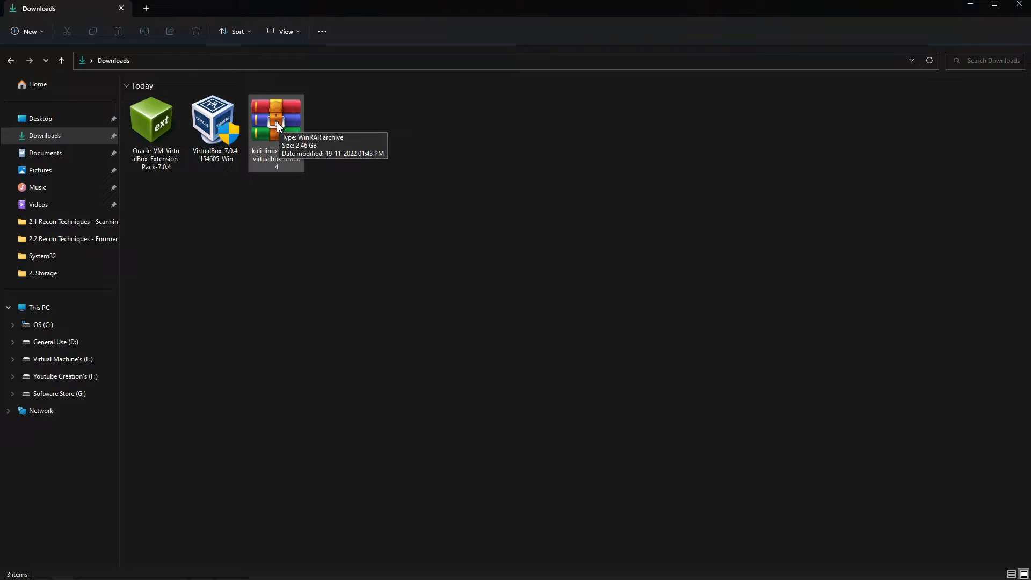
pyautogui.click(300, 33)
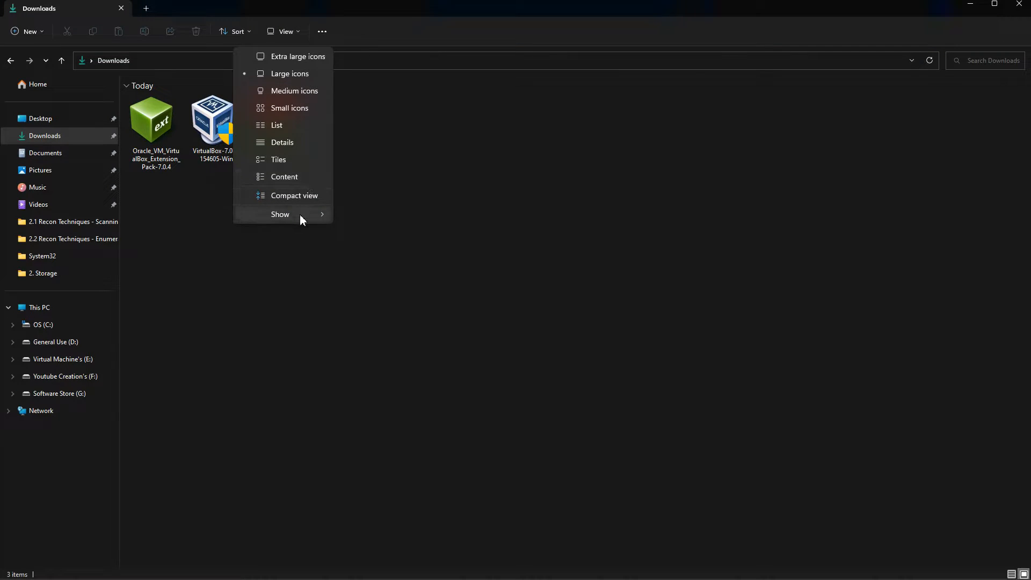
pyautogui.moveTo(300, 214)
pyautogui.click(381, 289)
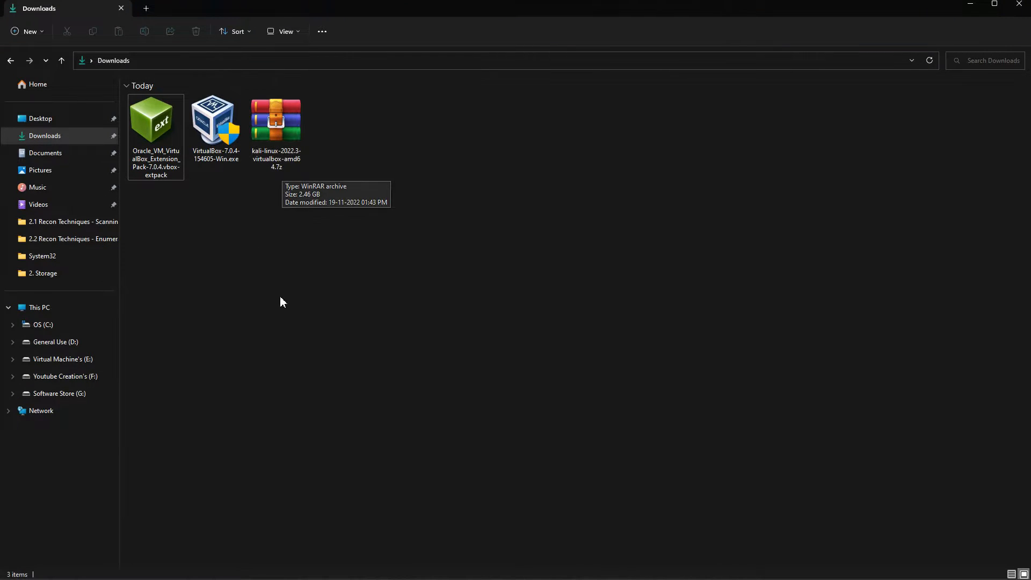
pyautogui.press('super+Tab')
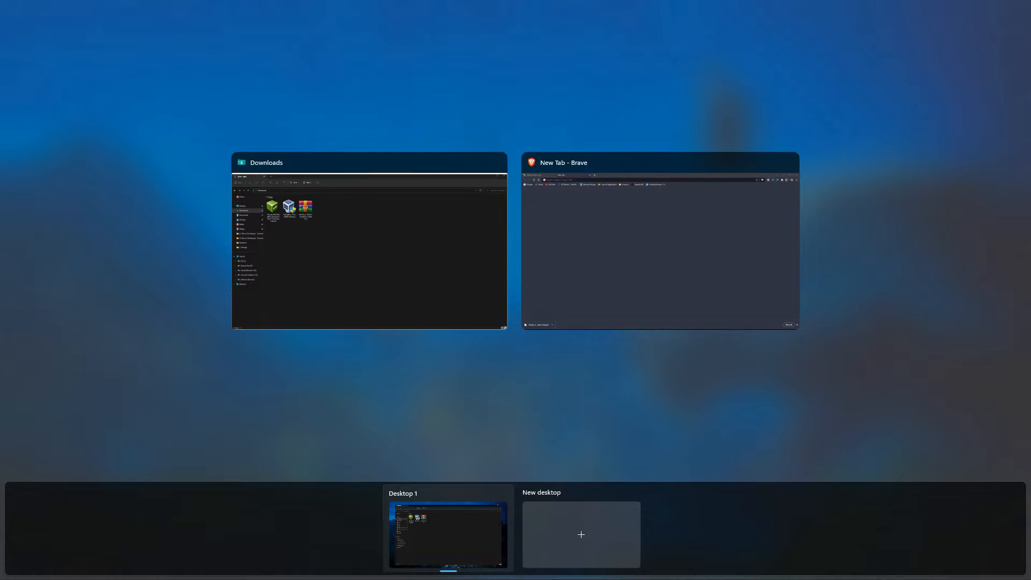
# - In Brave, search Google for 'winrar' and for '7zip' in separate tabs
pyautogui.click(603, 245)
pyautogui.click(152, 27)
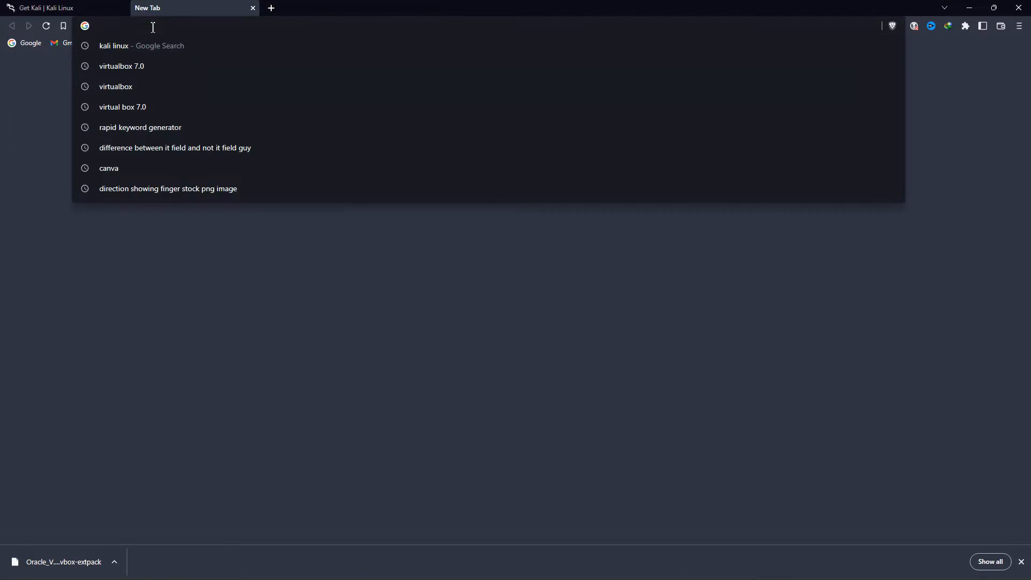
pyautogui.write('winrar')
pyautogui.press('Return')
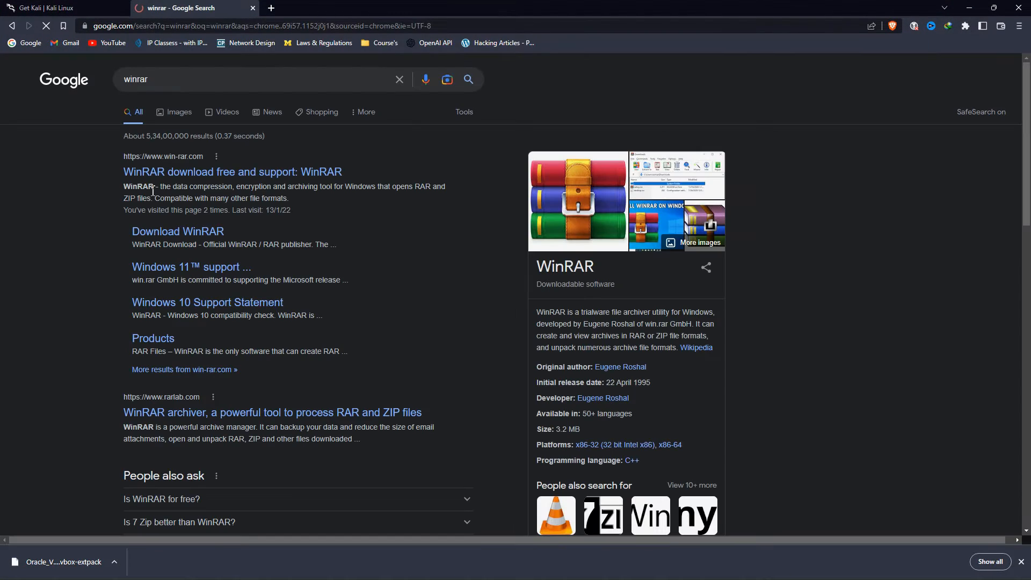
pyautogui.click(271, 7)
pyautogui.click(273, 28)
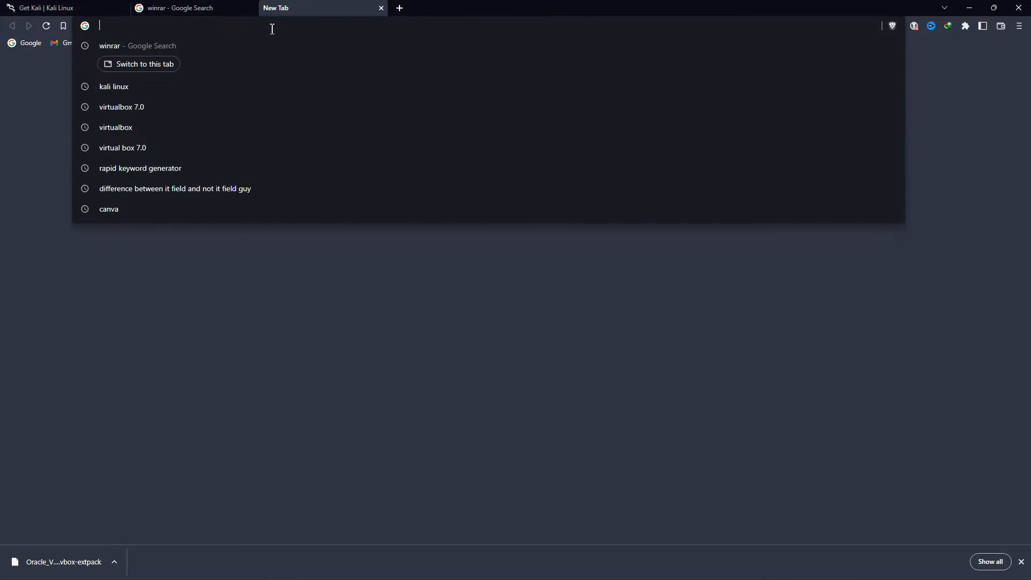
pyautogui.write('7zip')
pyautogui.press('Return')
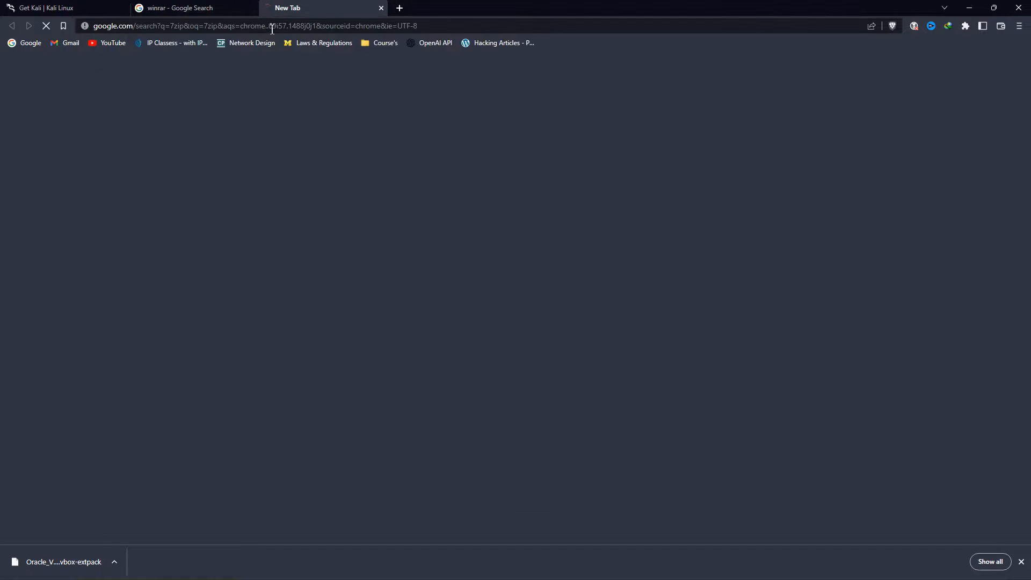
# - Close the winrar and 7zip result tabs and minimize Brave
pyautogui.click(217, 7)
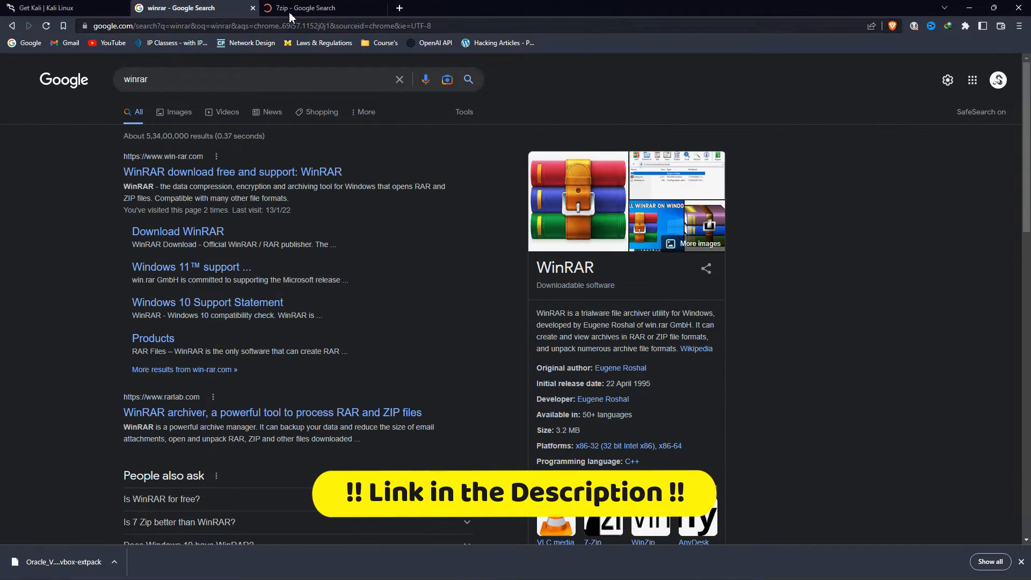
pyautogui.click(291, 11)
pyautogui.click(252, 8)
pyautogui.click(252, 7)
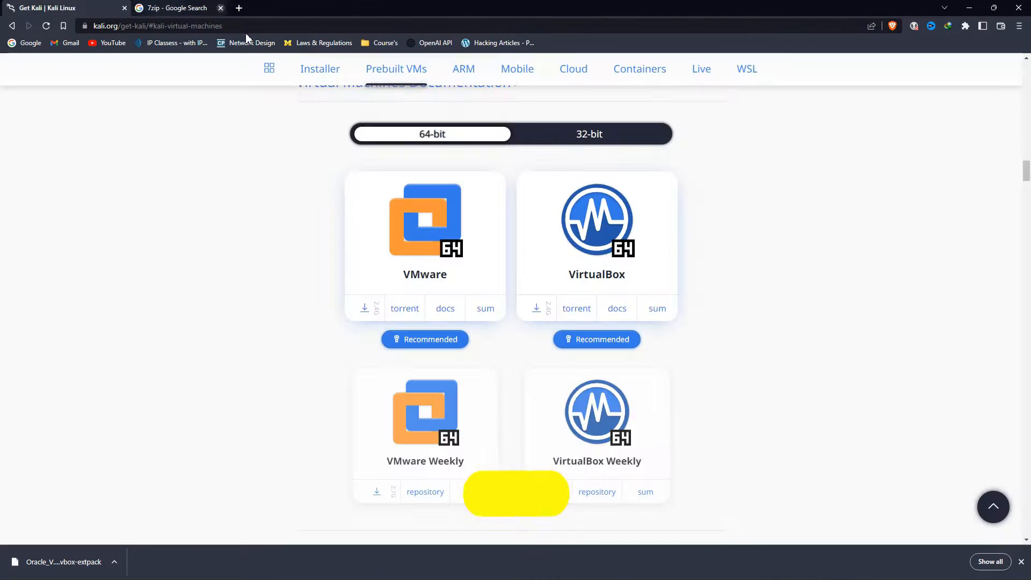
pyautogui.click(968, 9)
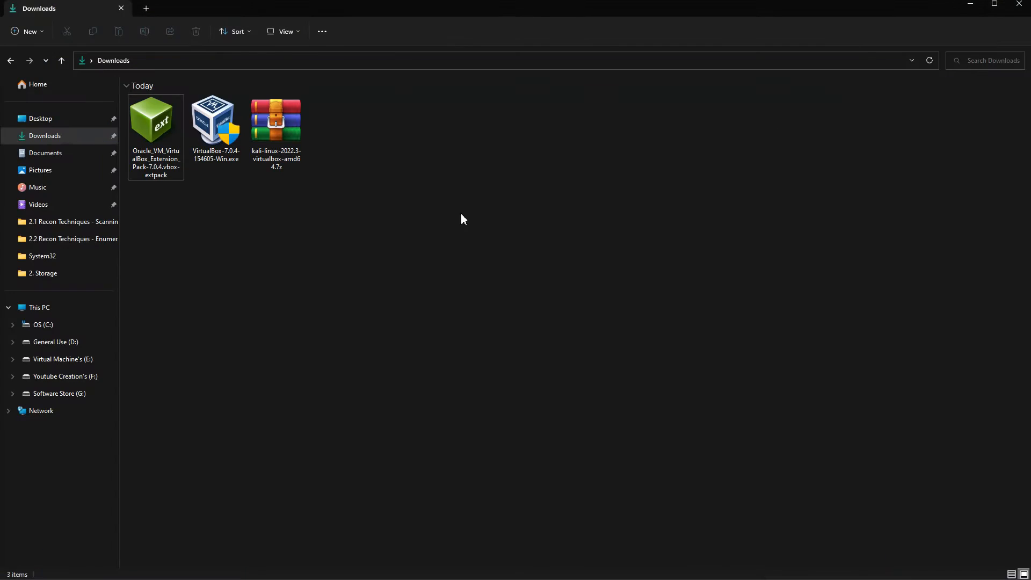
# - Extract kali-linux-2022.3-virtualbox-amd64.7z here in Downloads using WinRAR's Extract Here
pyautogui.click(275, 134)
pyautogui.rightClick(274, 134)
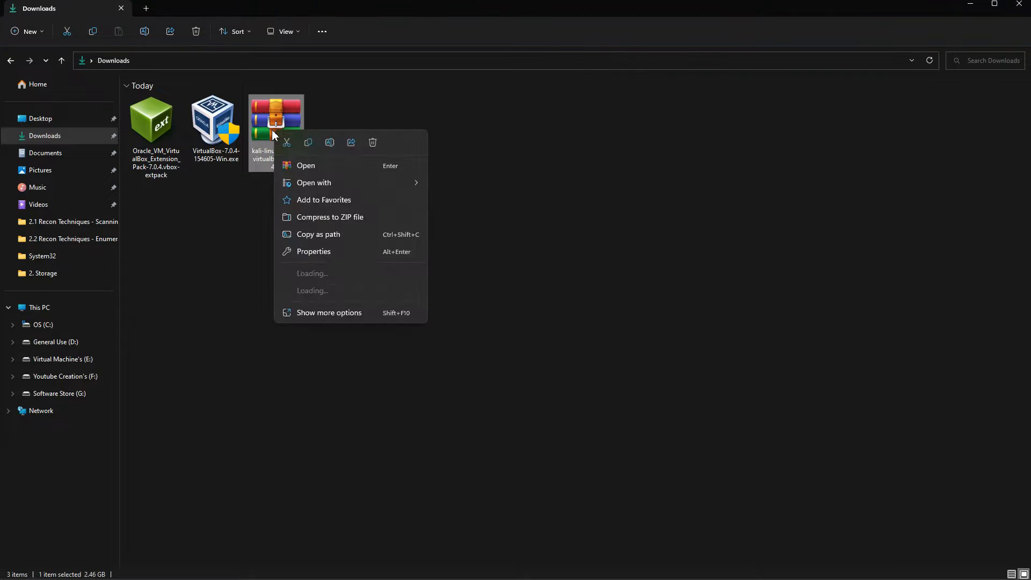
pyautogui.moveTo(302, 295)
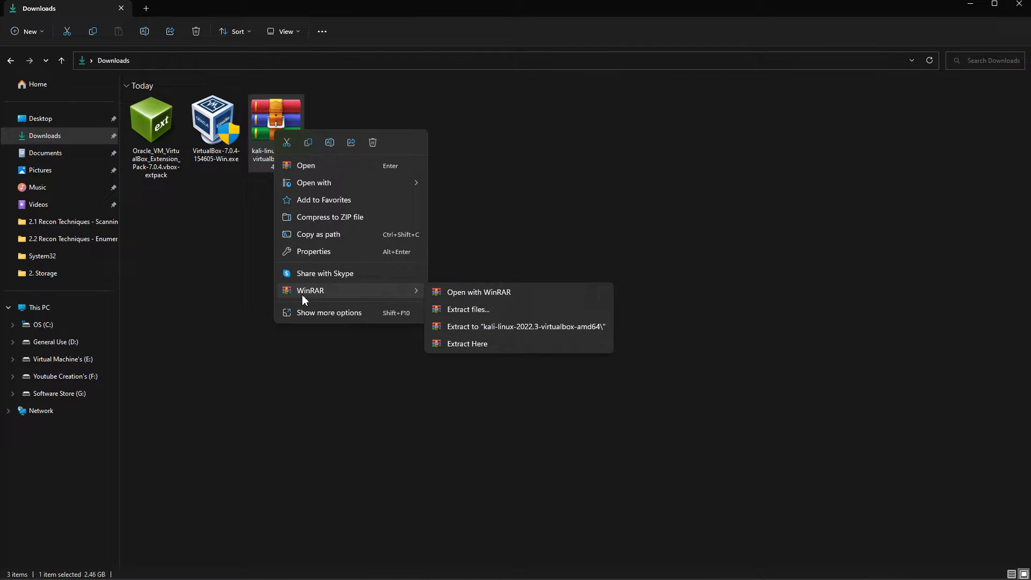
pyautogui.click(449, 344)
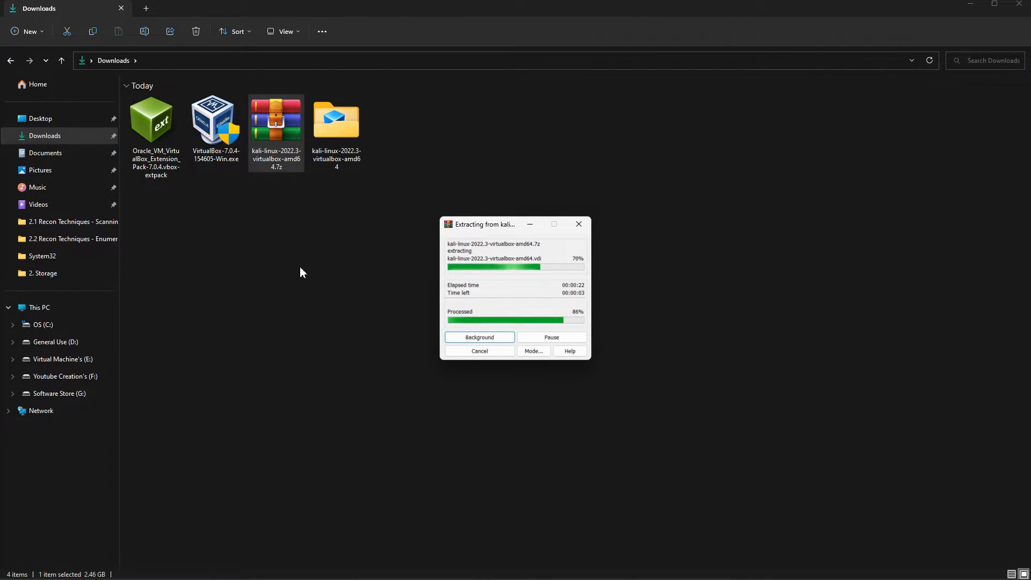
pyautogui.click(258, 263)
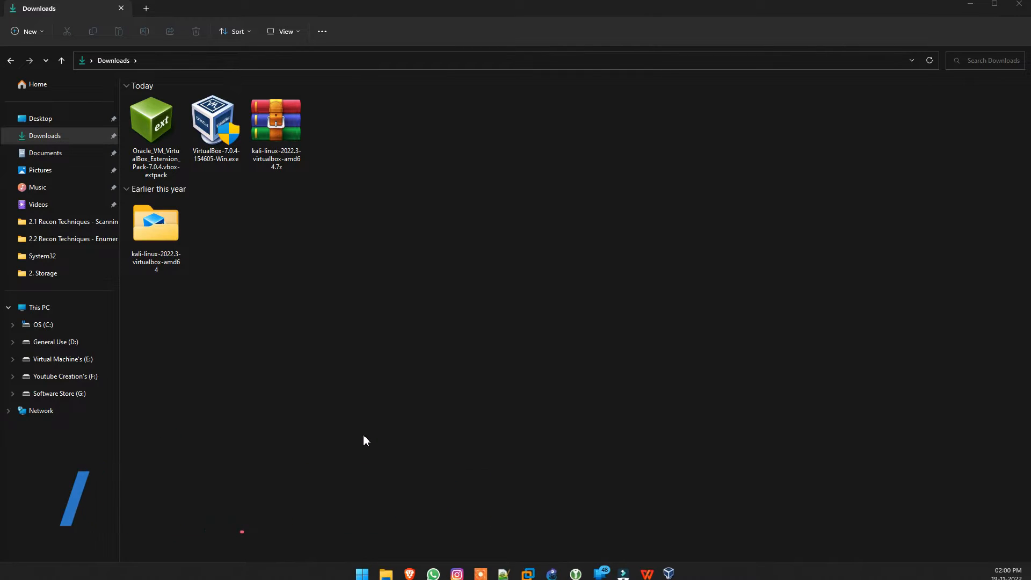
# - Remove the Mr. Robot and Wakanda machines from the VirtualBox Manager list
pyautogui.moveTo(0, 207); pyautogui.dragTo(500, 184)
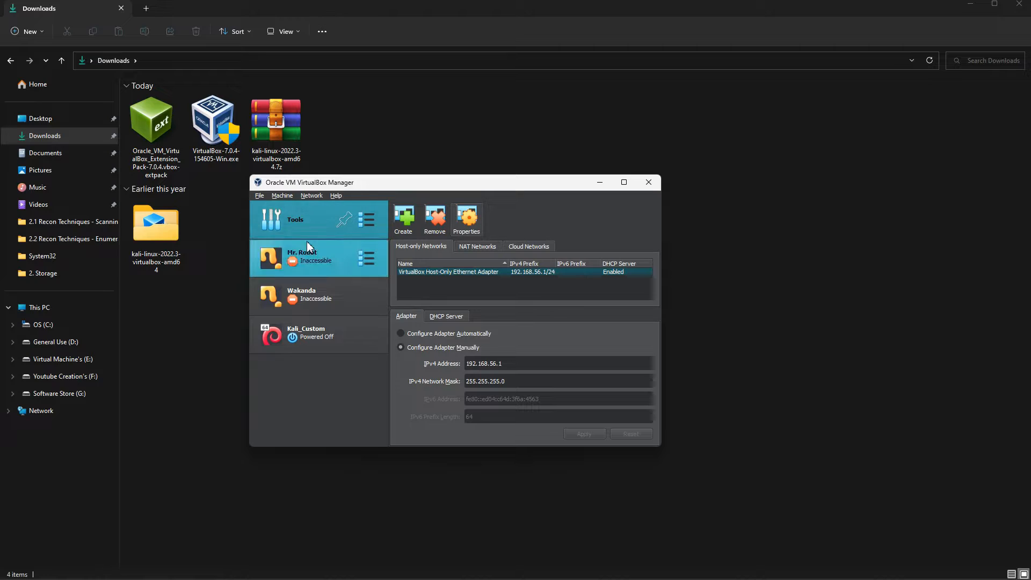
pyautogui.click(313, 263)
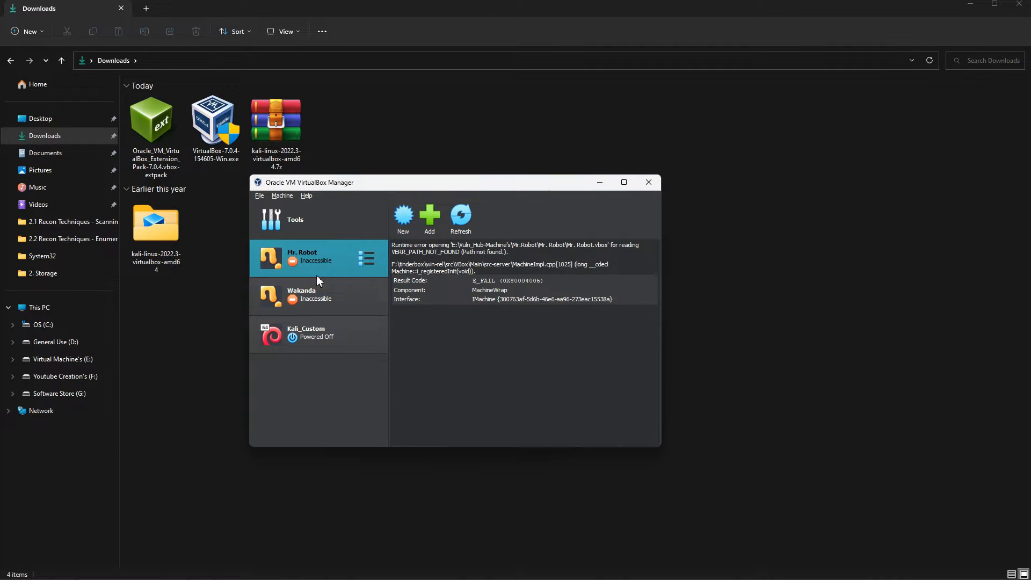
pyautogui.rightClick(321, 260)
pyautogui.click(343, 296)
pyautogui.click(431, 357)
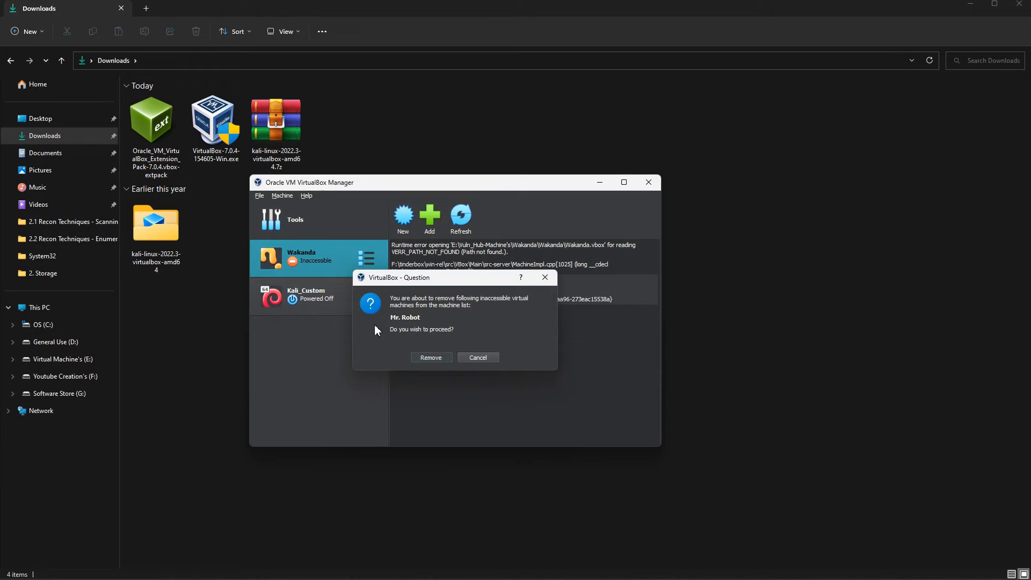
pyautogui.rightClick(298, 258)
pyautogui.click(337, 309)
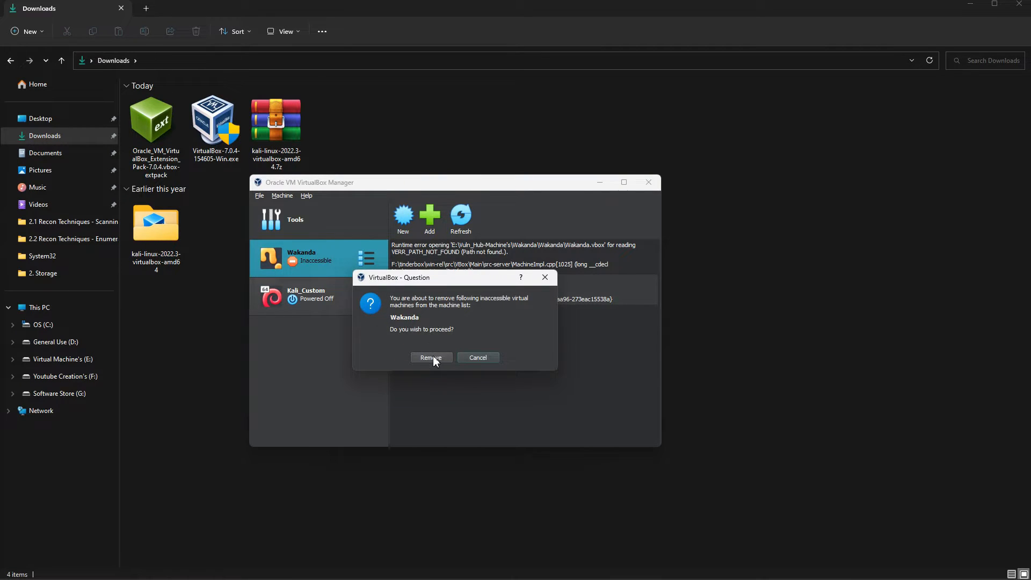
pyautogui.click(432, 356)
# - Remove Kali_Custom from the list only, keeping its files on disk
pyautogui.rightClick(319, 259)
pyautogui.click(338, 308)
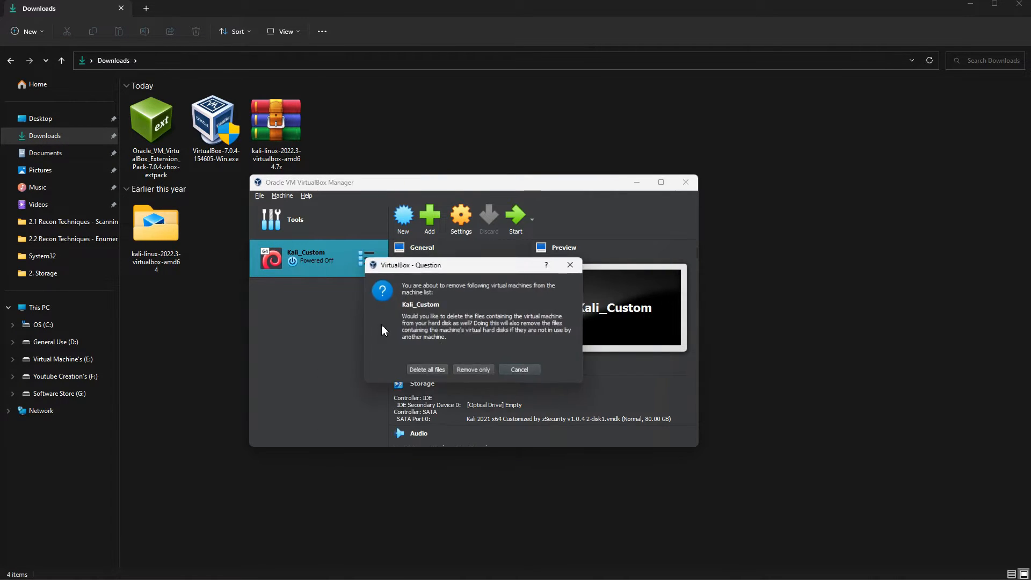
pyautogui.click(459, 372)
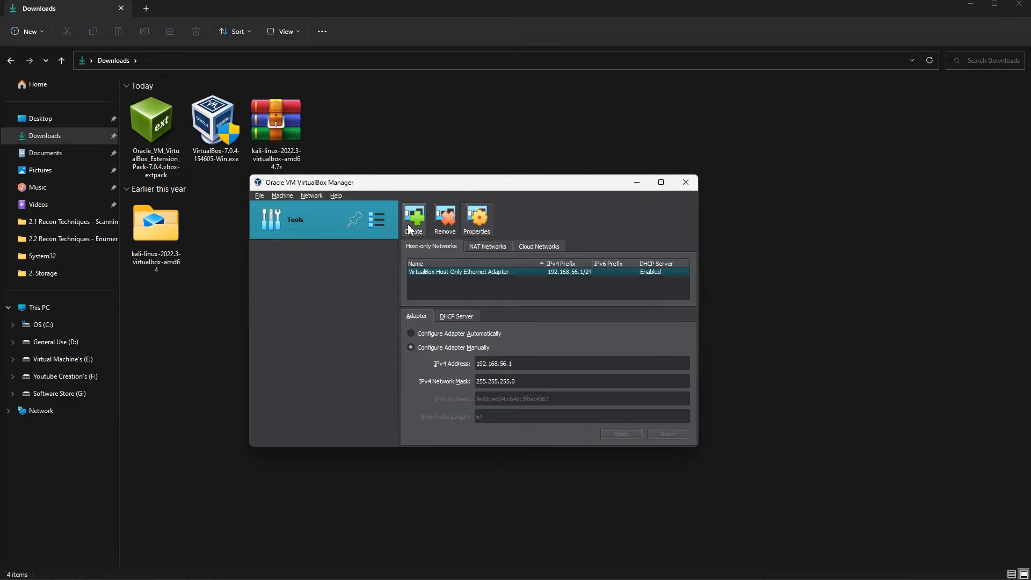
pyautogui.click(970, 5)
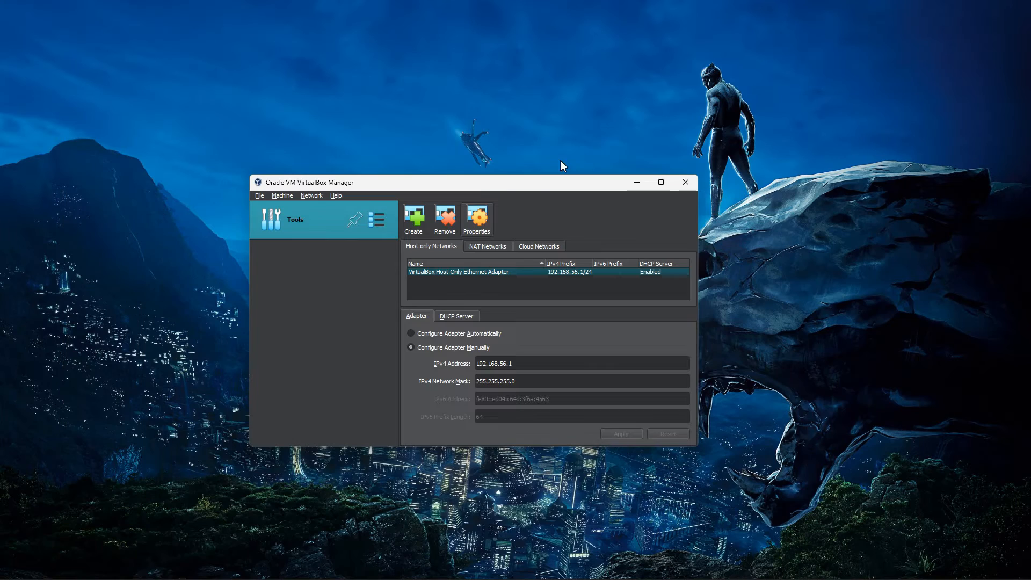
pyautogui.click(661, 182)
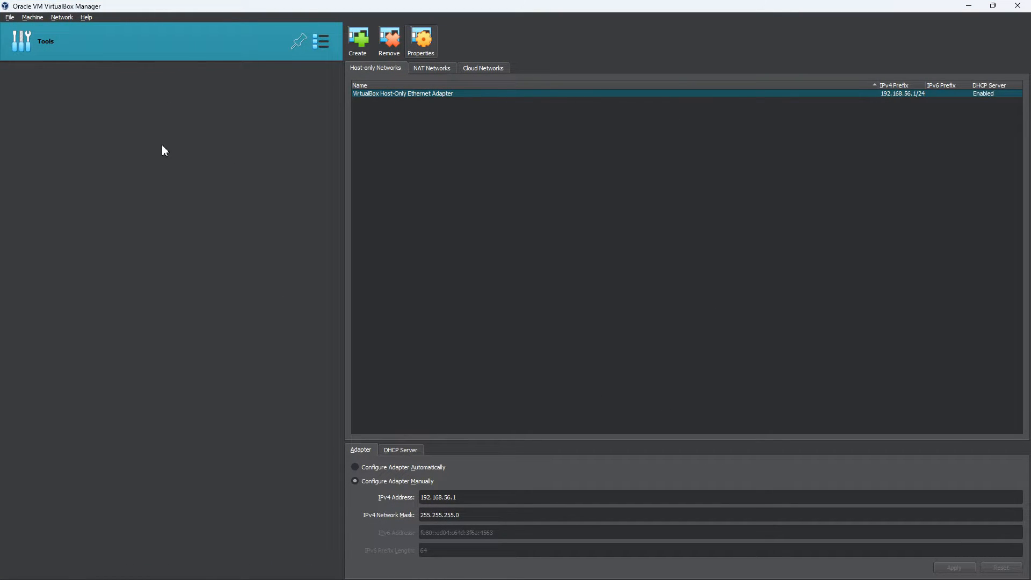
pyautogui.click(11, 20)
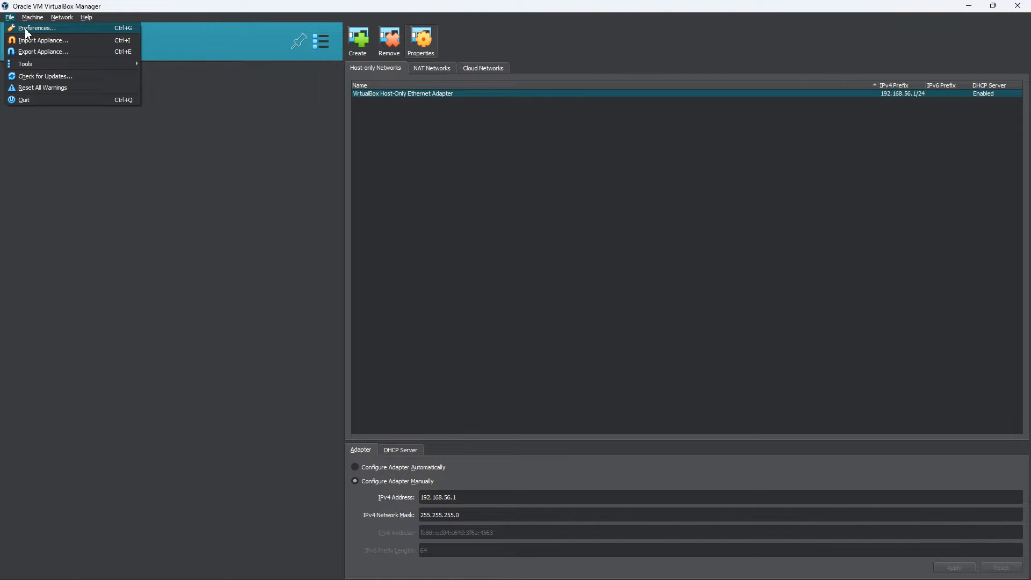
pyautogui.click(27, 34)
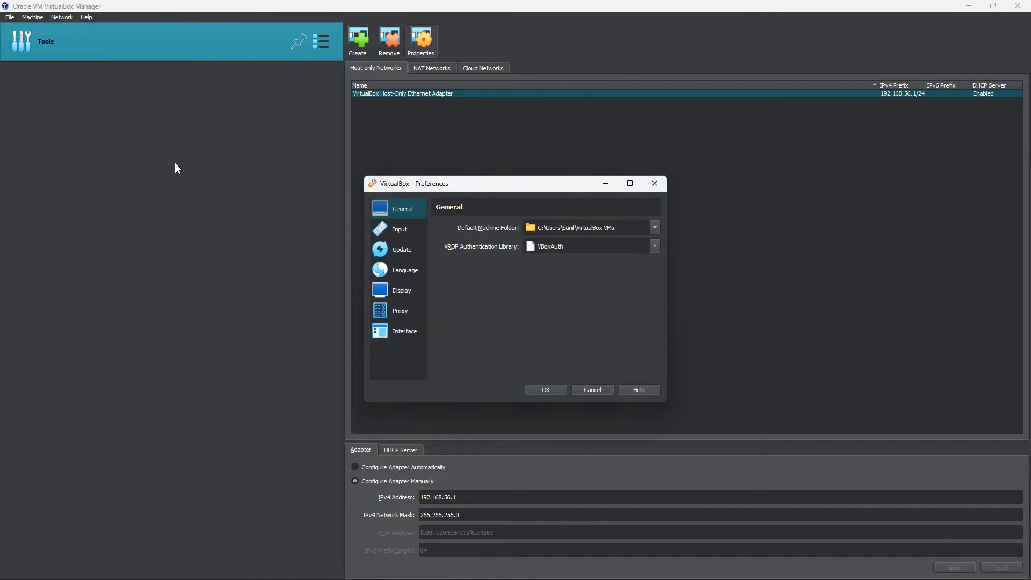
pyautogui.click(406, 333)
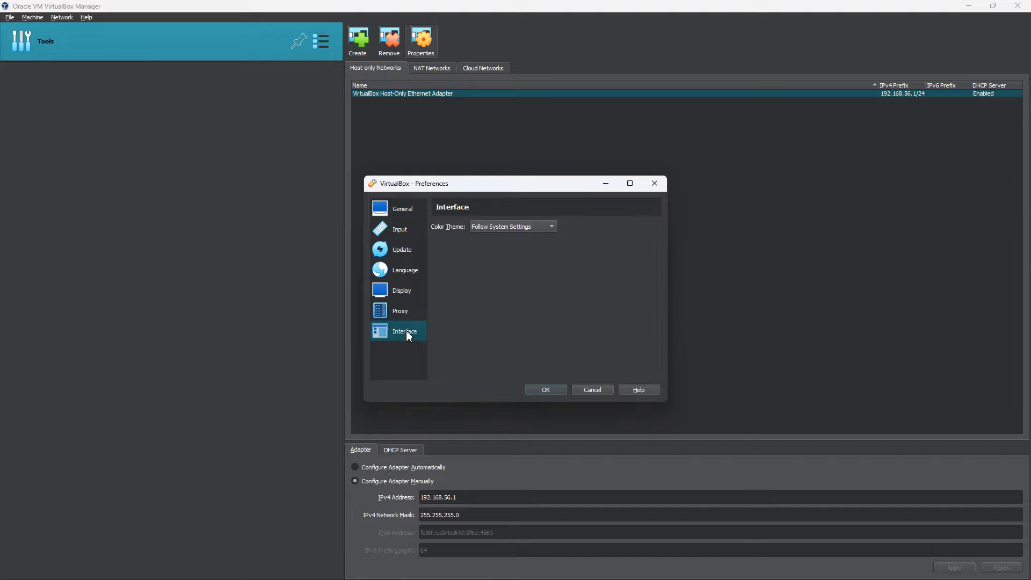
pyautogui.click(391, 209)
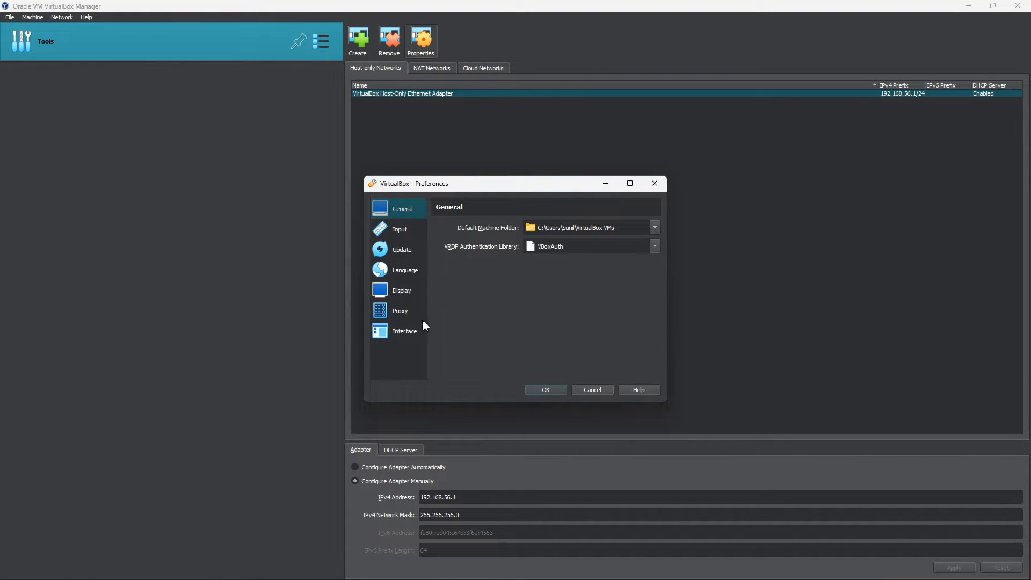
pyautogui.click(655, 183)
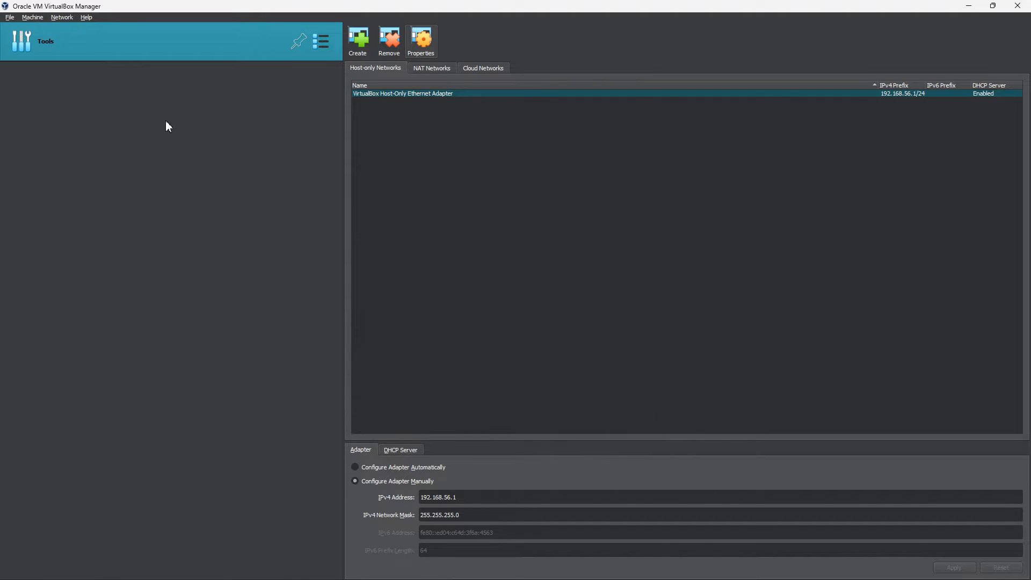
# - Open the Extension Pack Manager from File > Tools
pyautogui.click(10, 18)
pyautogui.moveTo(18, 65)
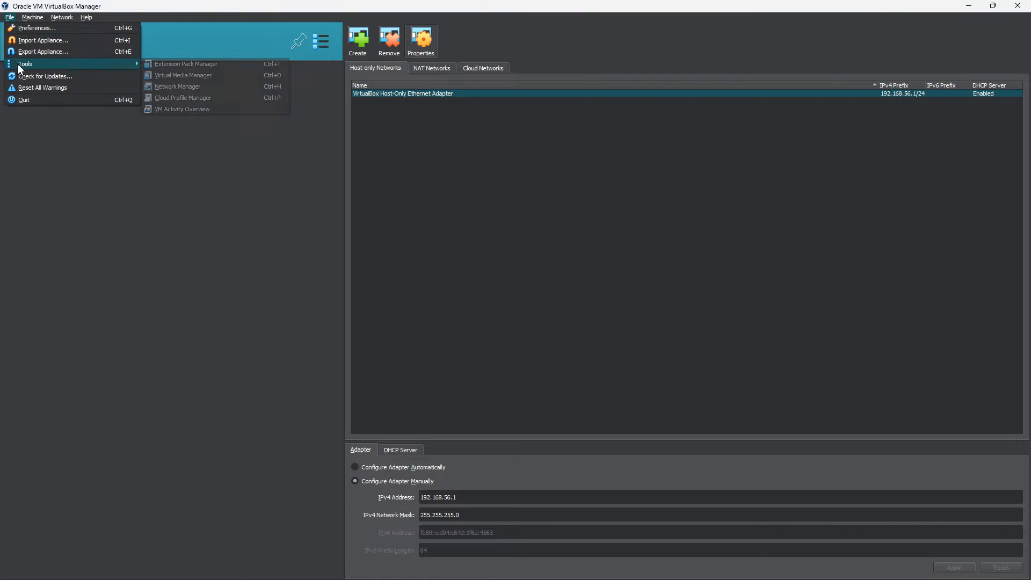
pyautogui.click(193, 65)
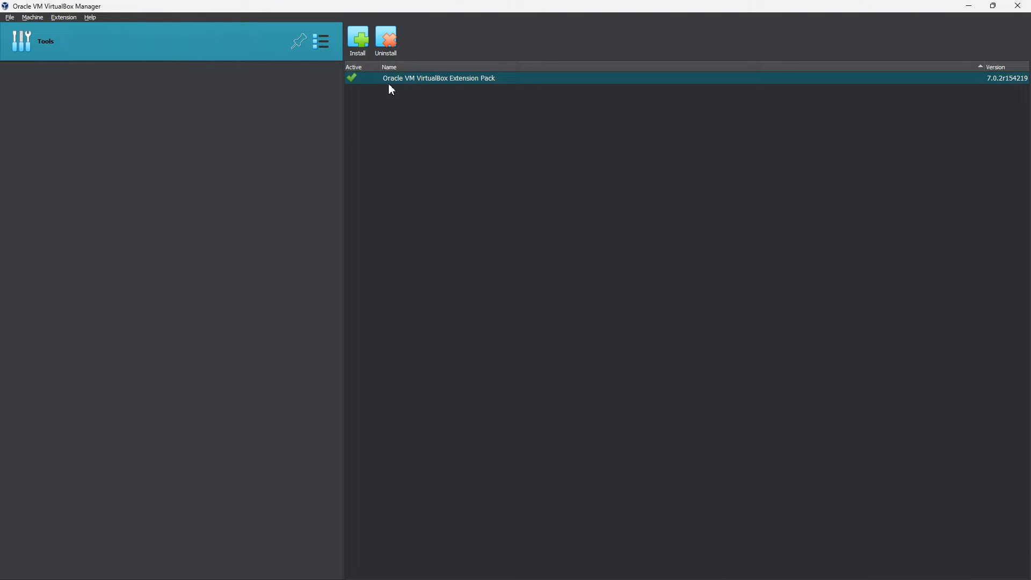
# - Install the downloaded extension pack, upgrading 7.0.2r154219 to 7.0.4r154605 and accepting the licence
pyautogui.click(363, 50)
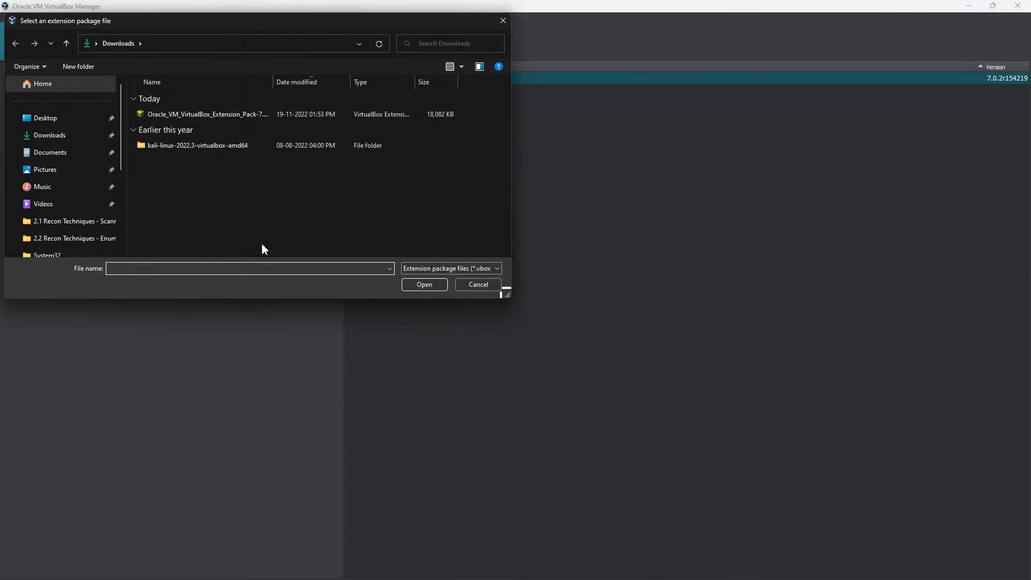
pyautogui.click(149, 116)
pyautogui.click(410, 285)
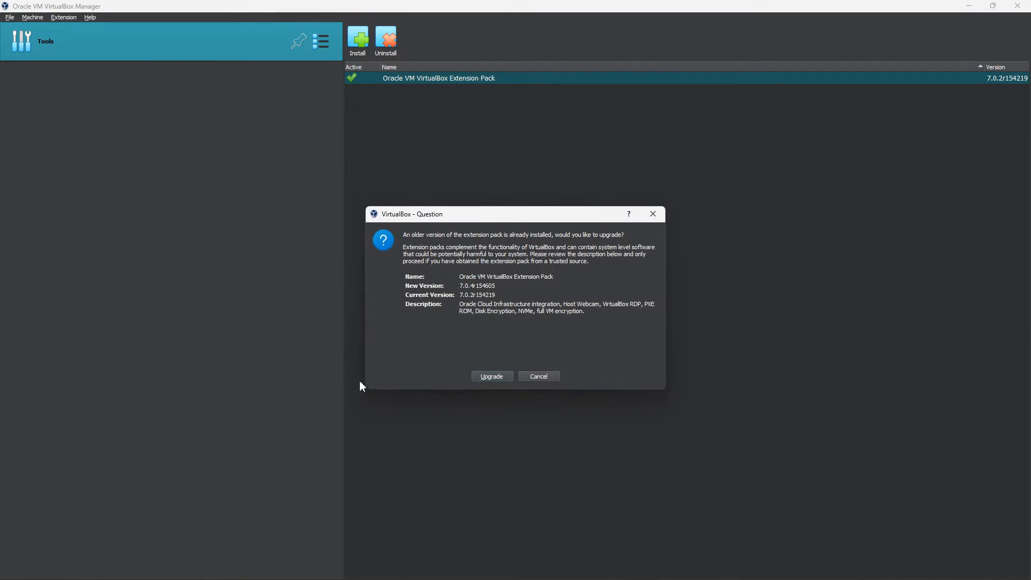
pyautogui.click(485, 377)
pyautogui.scroll(-20, 439, 379)
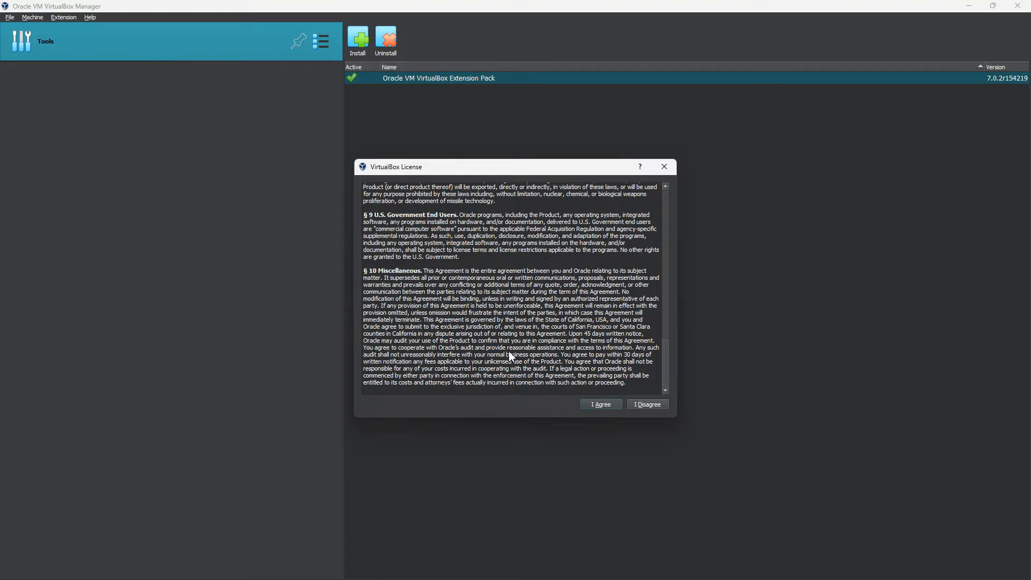
pyautogui.click(596, 404)
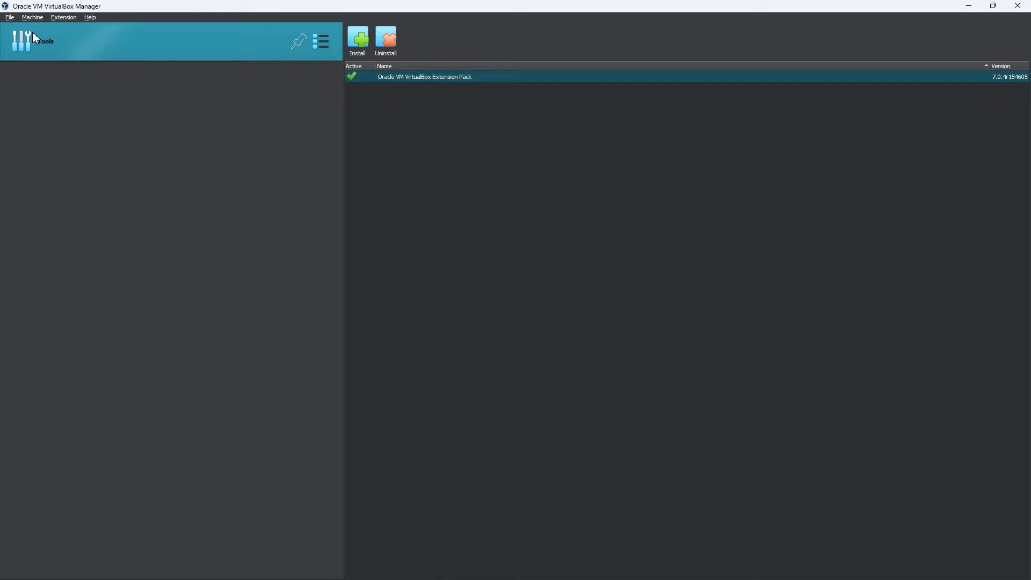
pyautogui.click(10, 17)
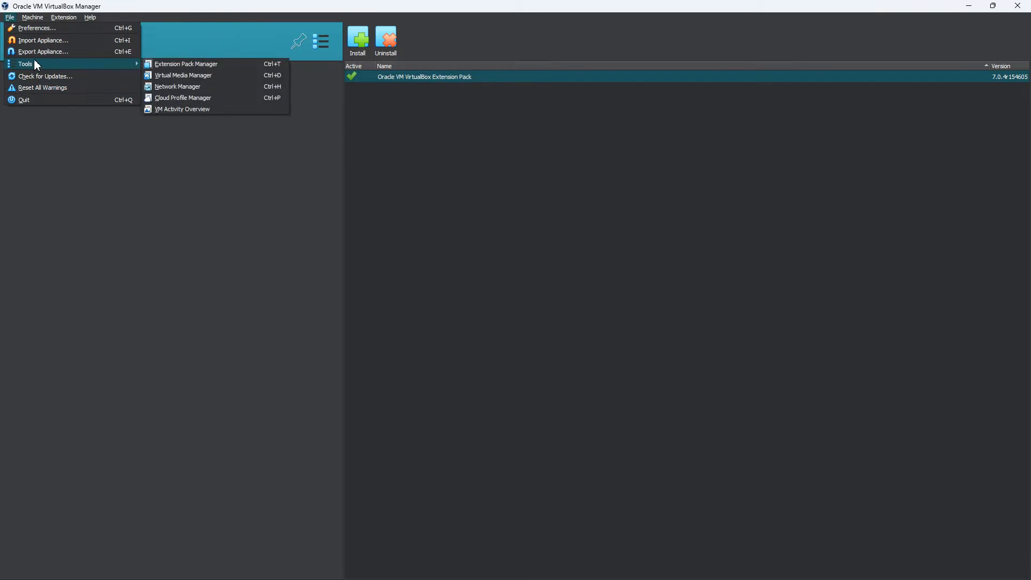
# - Add a new NAT network in the Network Manager's NAT Networks list
pyautogui.click(188, 88)
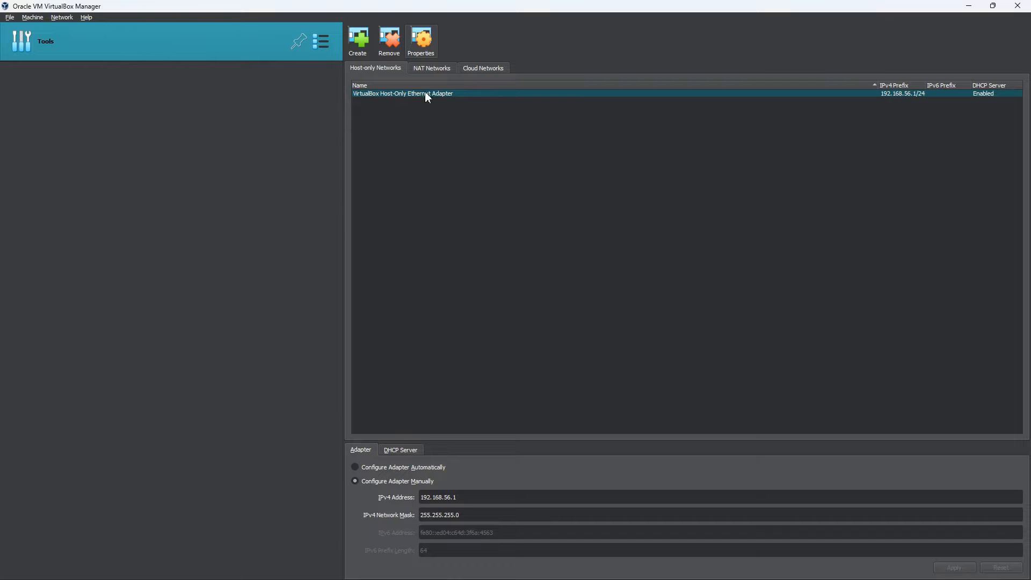
pyautogui.click(430, 69)
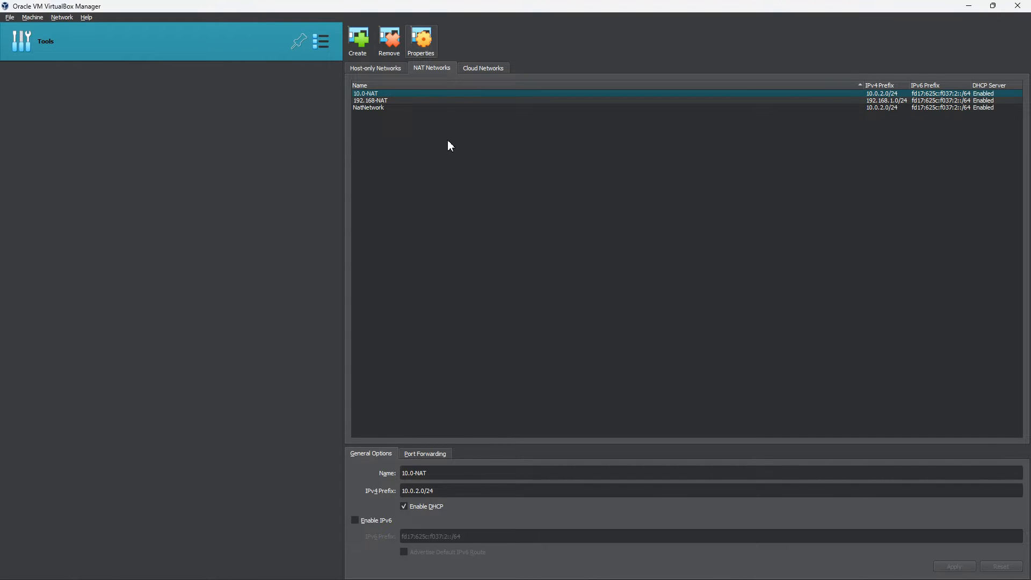
pyautogui.click(358, 47)
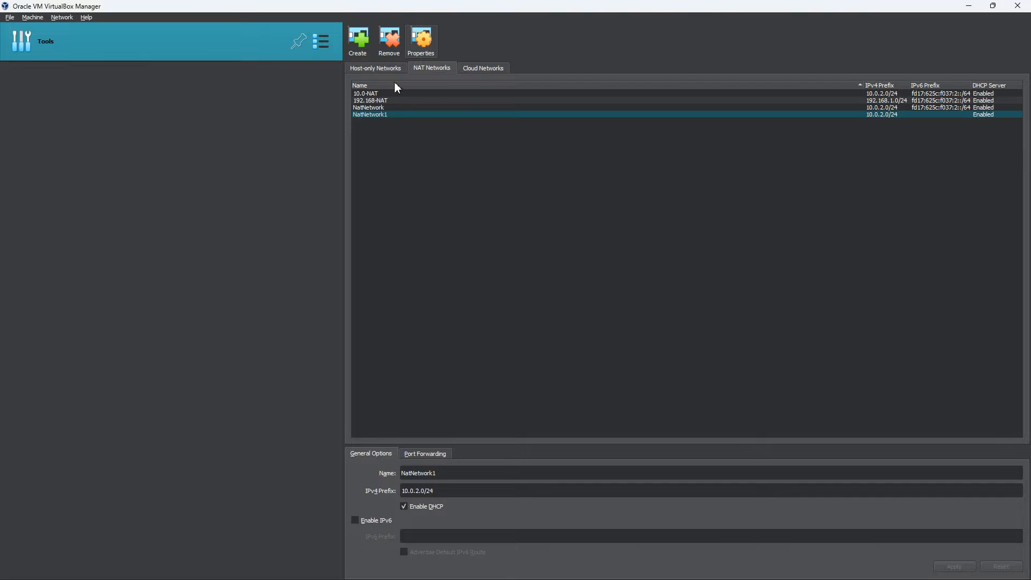
pyautogui.click(421, 39)
pyautogui.click(422, 38)
# - Rename NatNetwork1 to 'Hacking Practice', keeping the 10.0.2.0/24 prefix, and apply
pyautogui.doubleClick(411, 472)
pyautogui.write('Hacking Practice')
pyautogui.moveTo(425, 491); pyautogui.dragTo(400, 492)
pyautogui.click(954, 567)
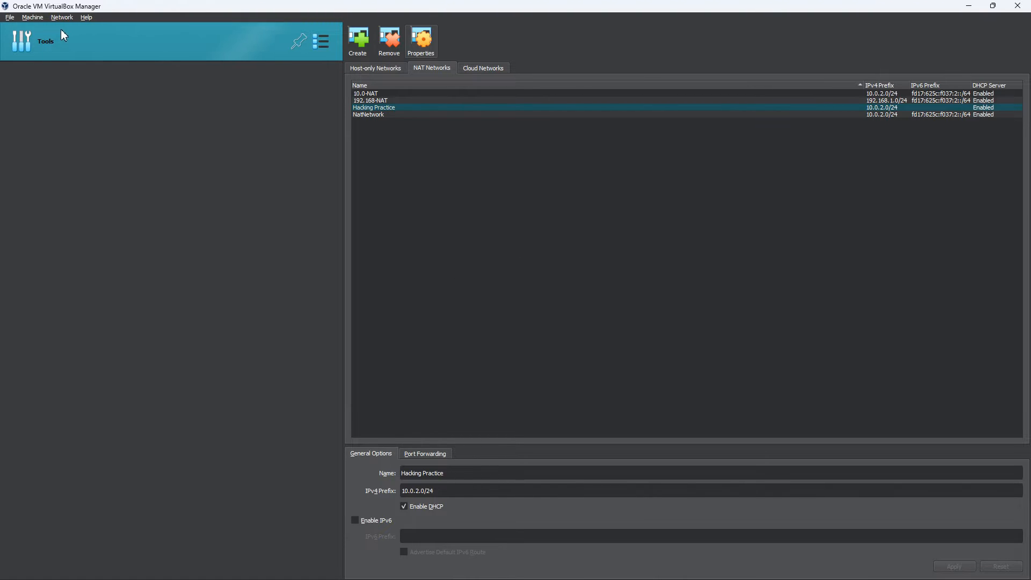
pyautogui.click(8, 18)
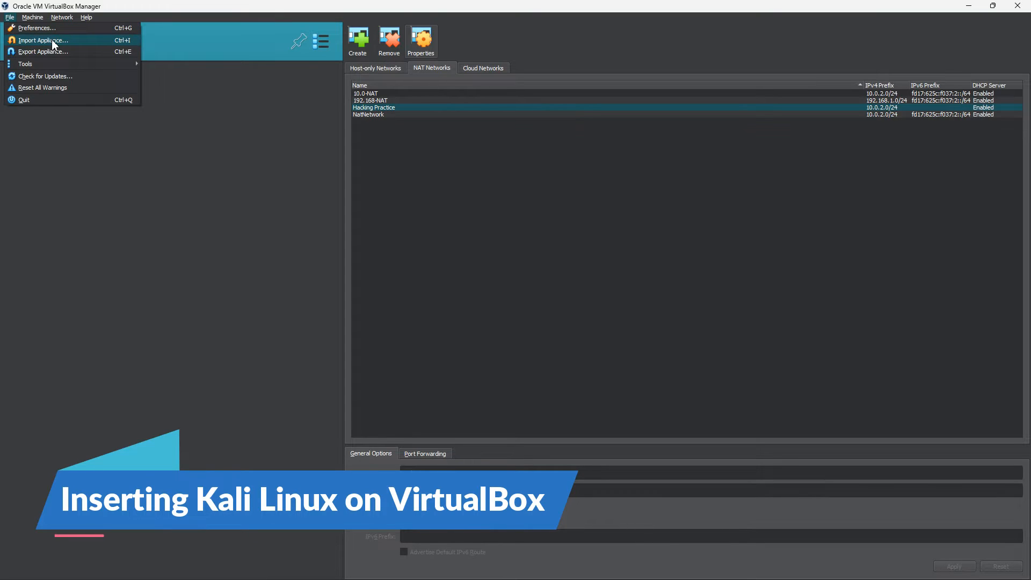
pyautogui.click(54, 41)
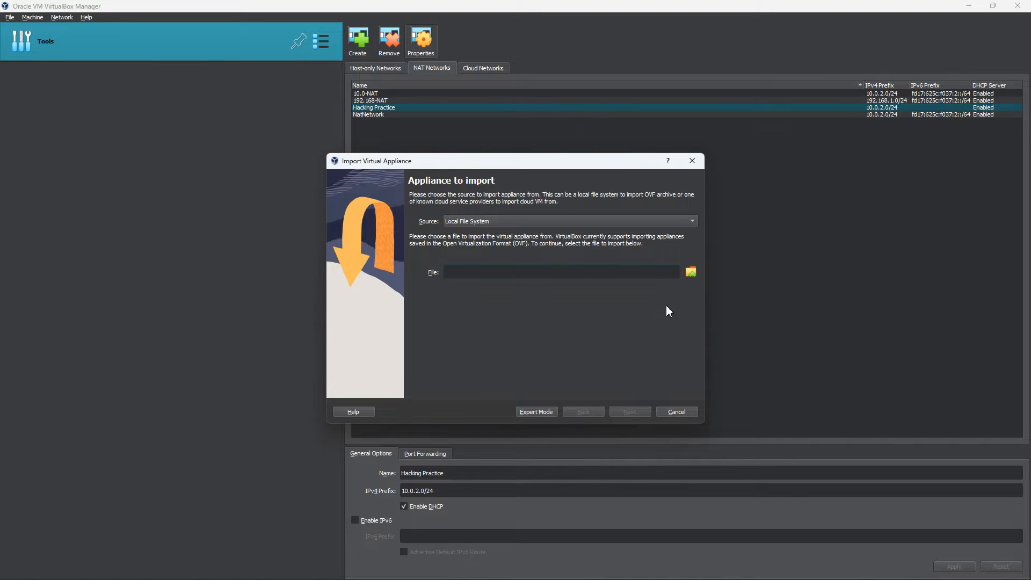
pyautogui.click(691, 272)
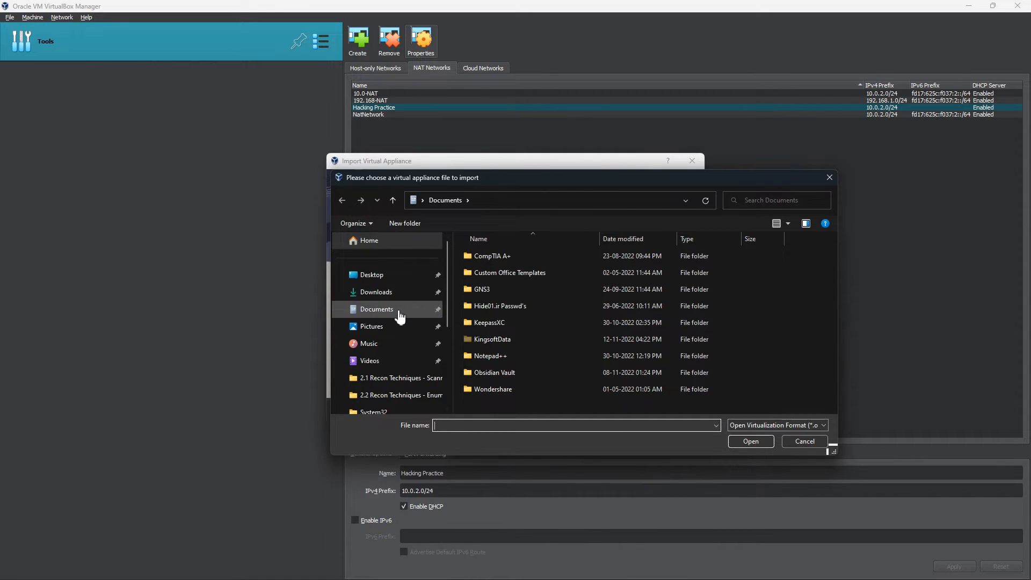
pyautogui.click(394, 300)
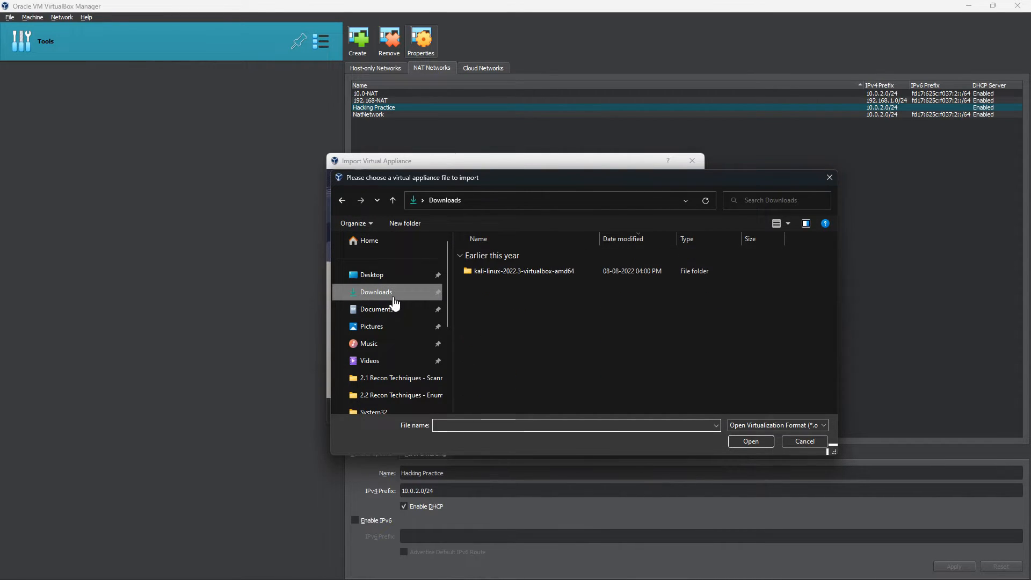
pyautogui.doubleClick(499, 272)
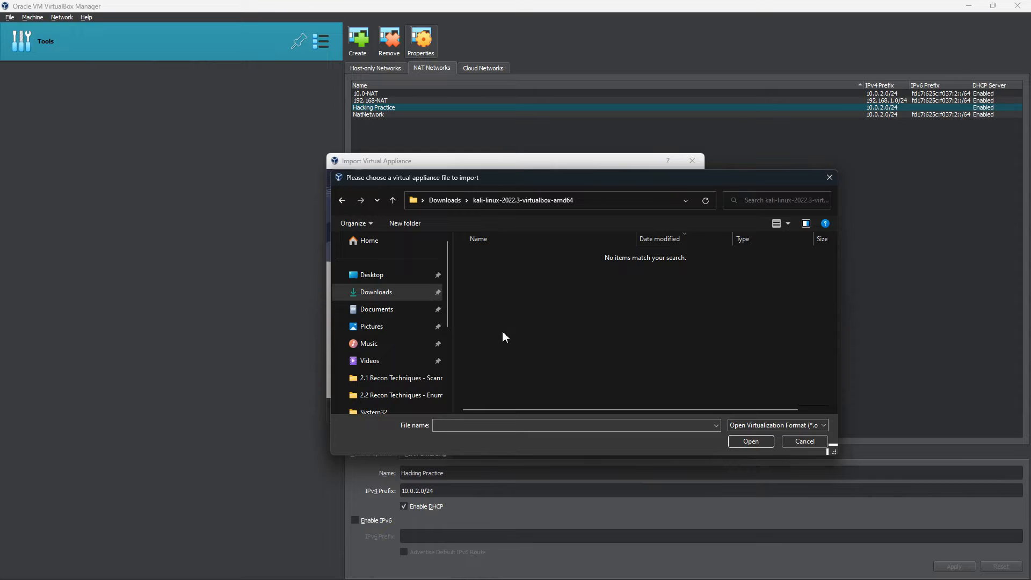
pyautogui.click(777, 427)
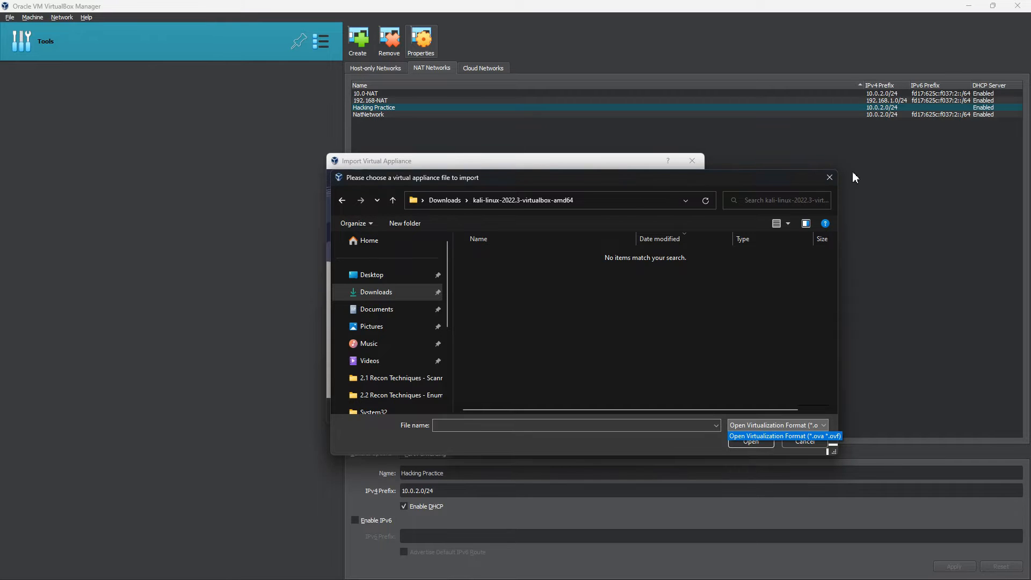
pyautogui.click(829, 177)
pyautogui.click(830, 178)
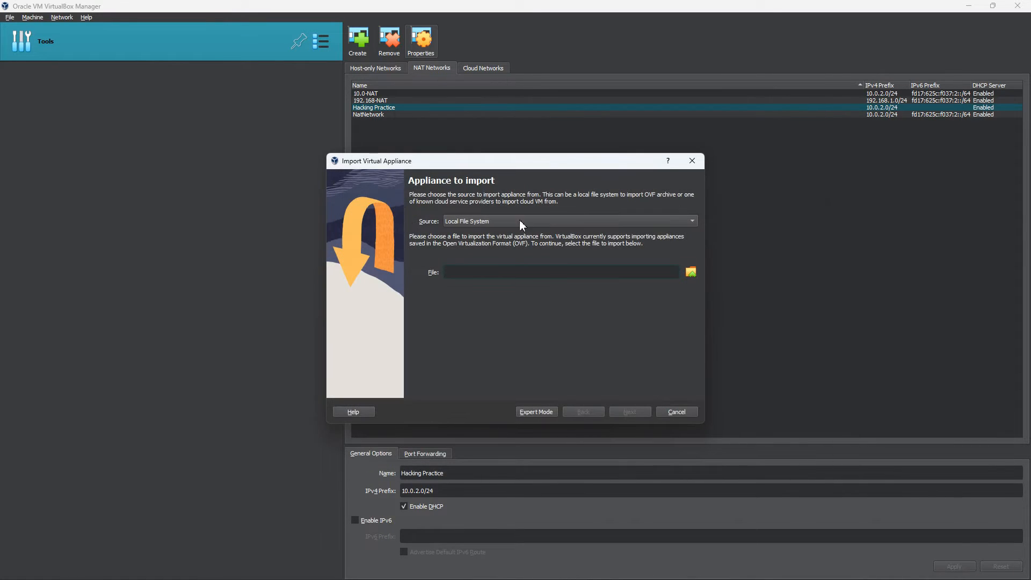
pyautogui.click(692, 161)
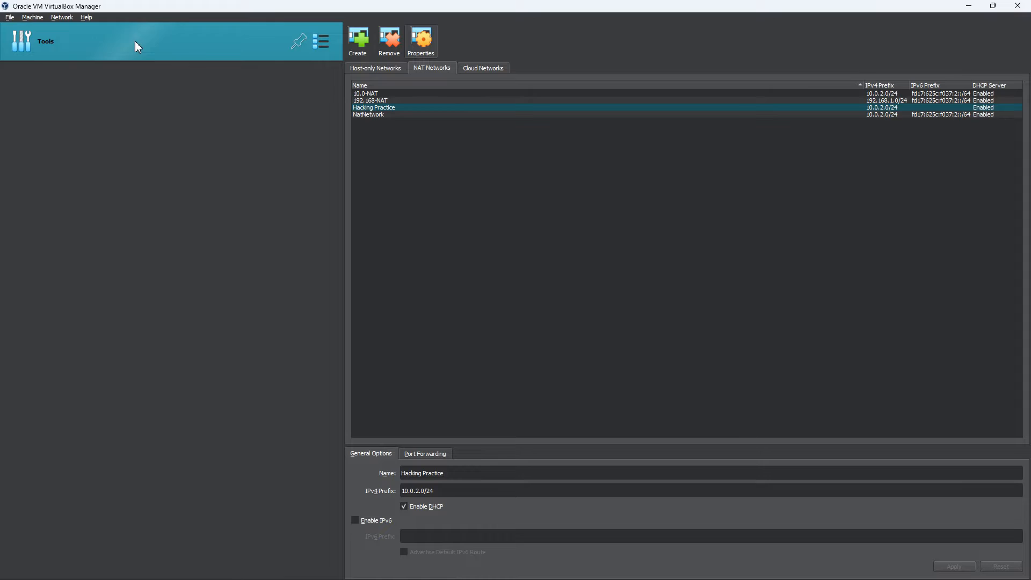
# - Start a new virtual machine named 'Kali Linux'
pyautogui.click(32, 17)
pyautogui.click(37, 28)
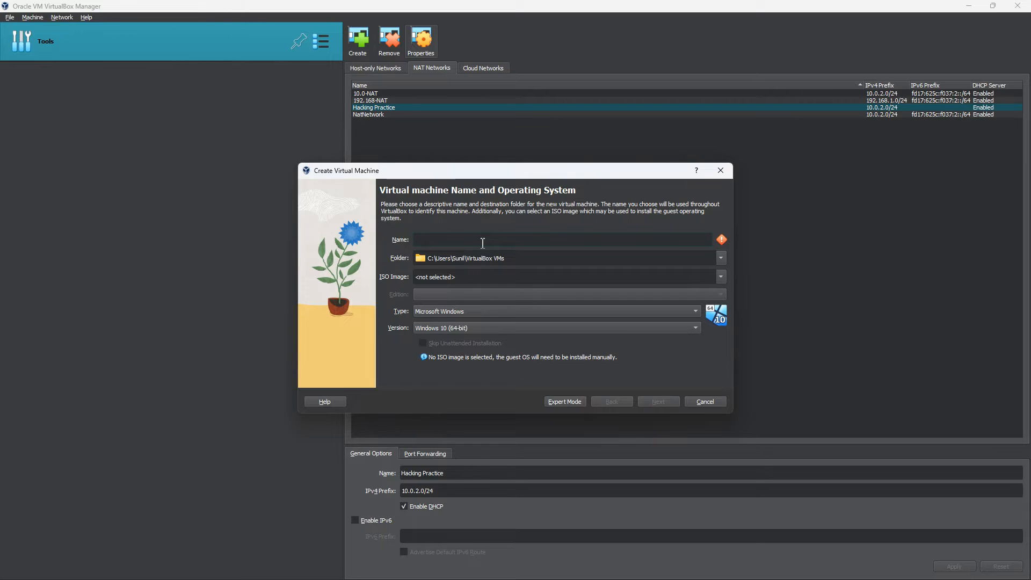
pyautogui.write('Kali Linux')
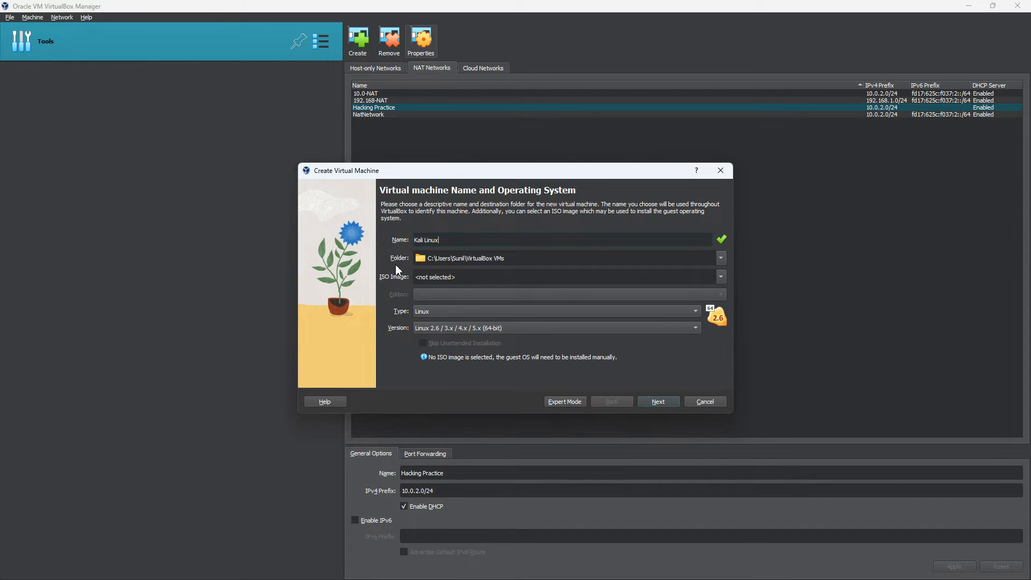
# - Set the machine folder to a new E:\Testing folder
pyautogui.click(721, 259)
pyautogui.click(449, 291)
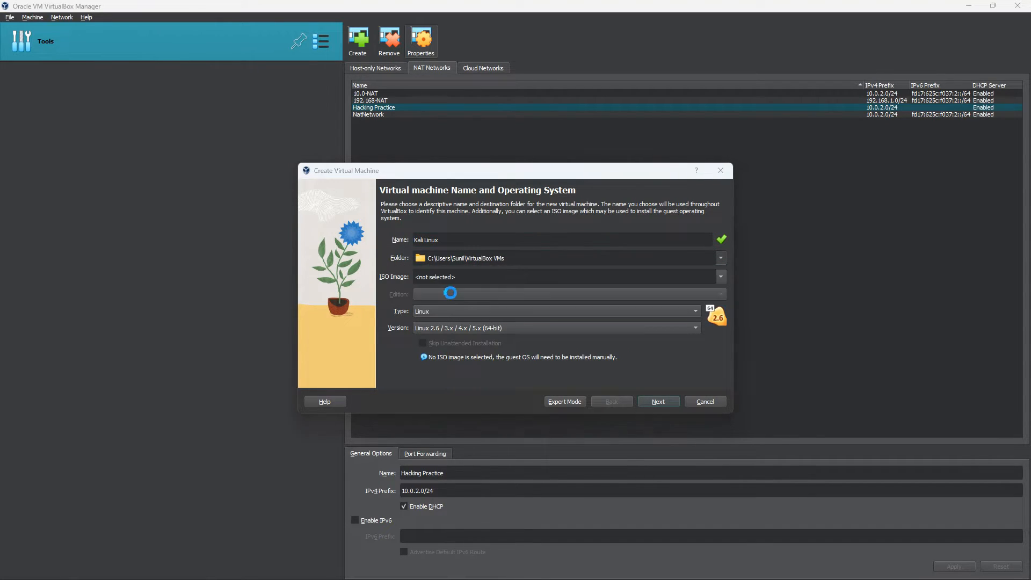
pyautogui.scroll(-3, 356, 318)
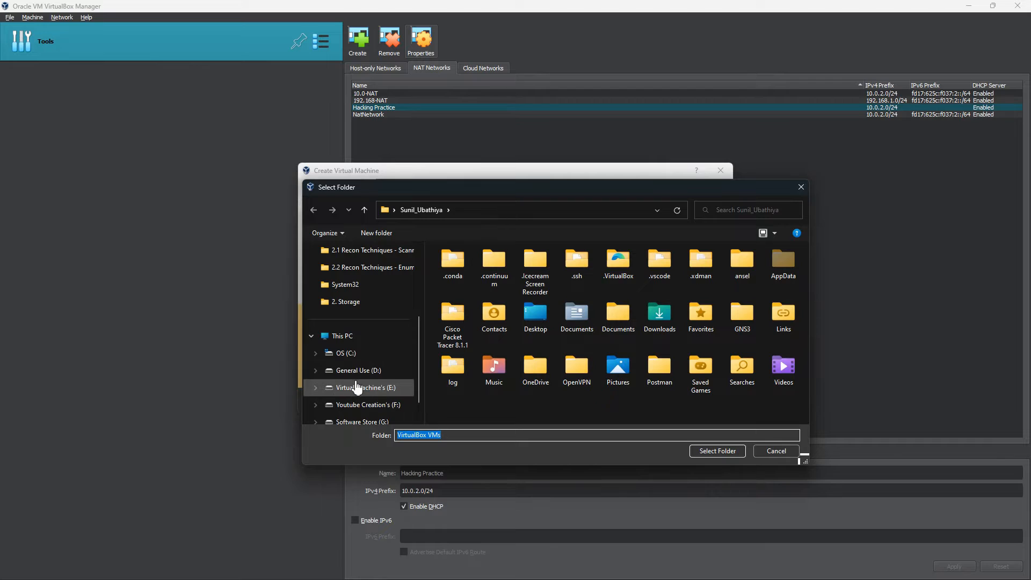
pyautogui.click(348, 387)
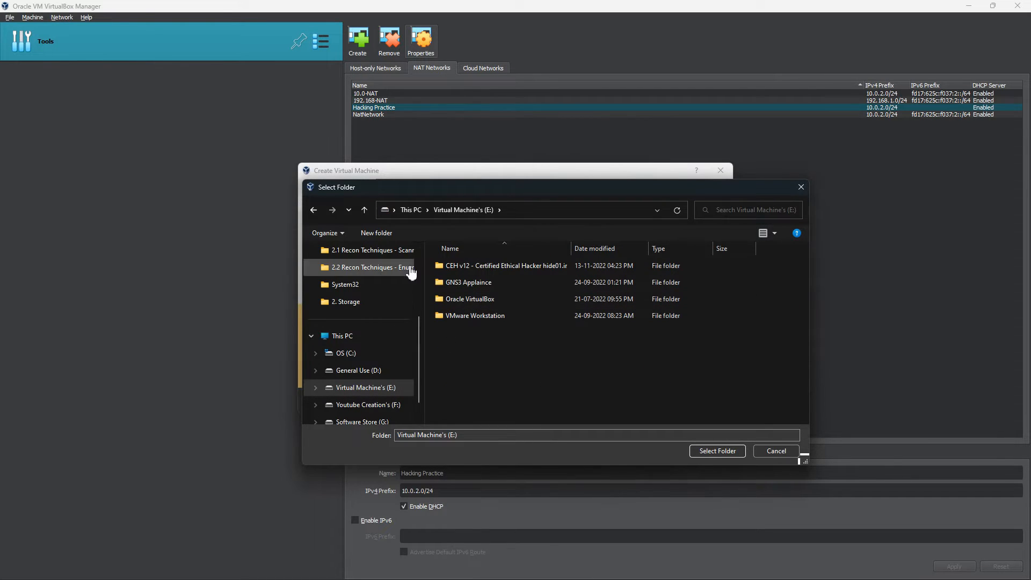
pyautogui.write('T')
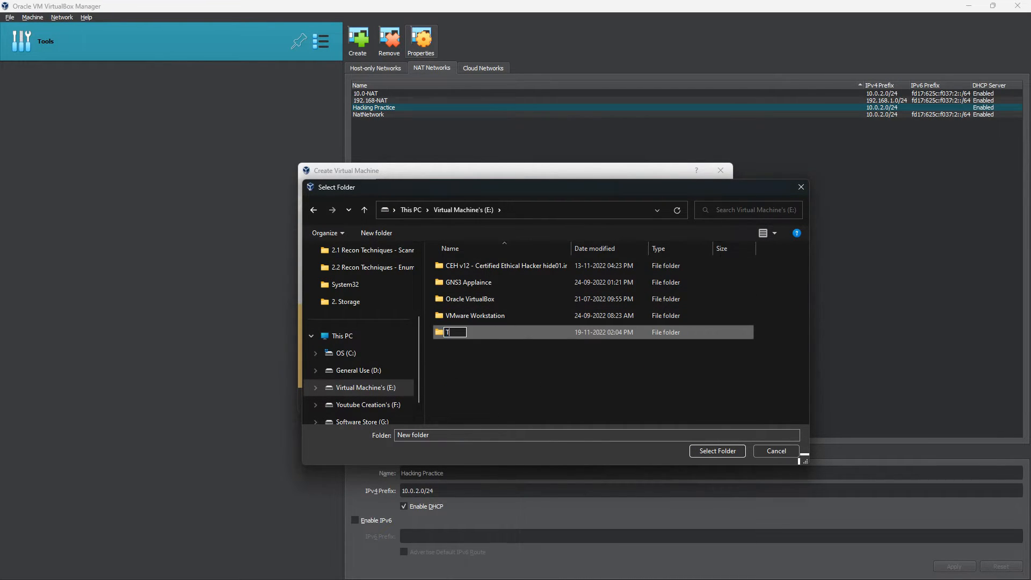
pyautogui.write('esting')
pyautogui.press('Return')
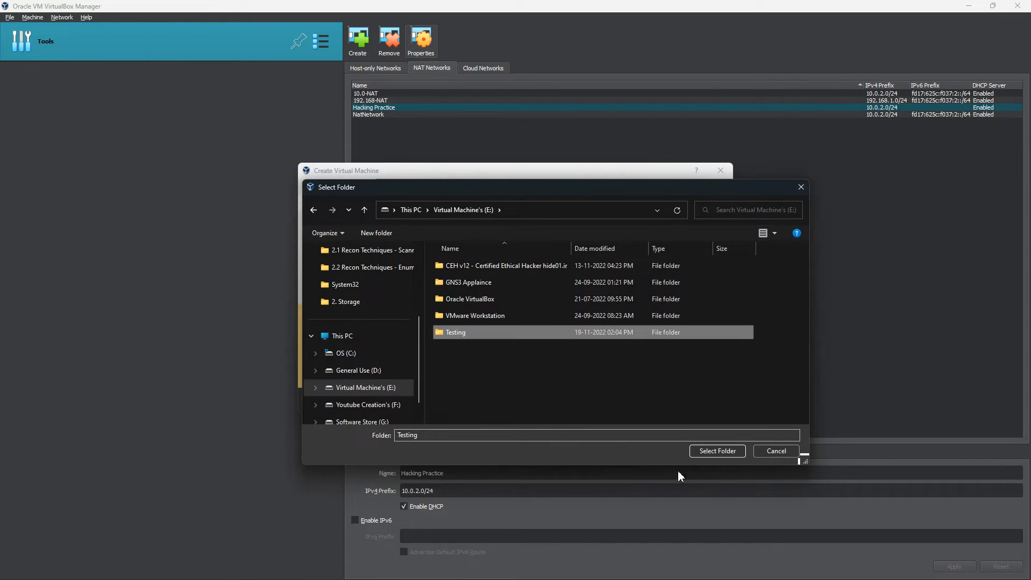
pyautogui.click(720, 454)
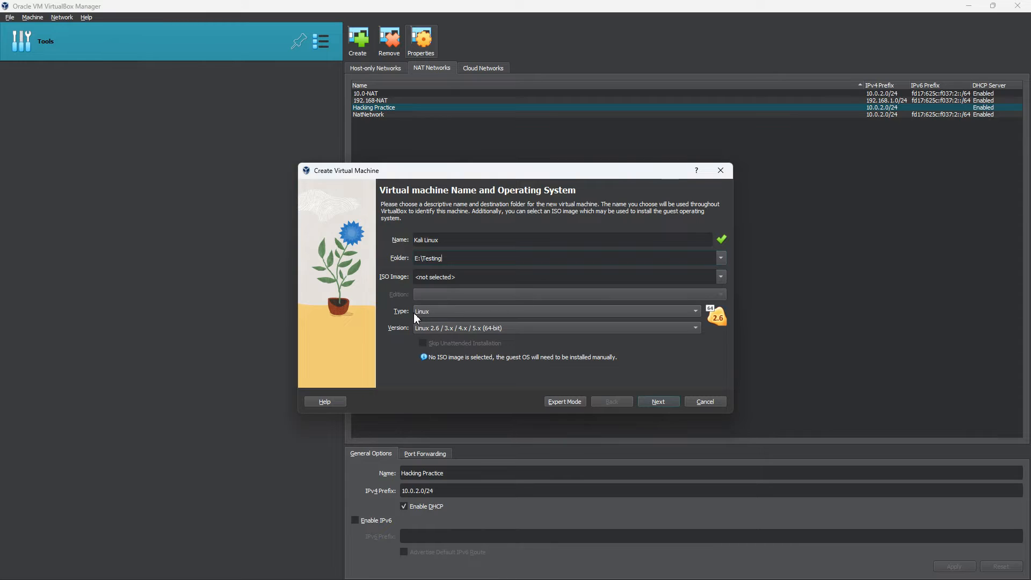
# - Set the version to Debian 10 Buster (64-bit) and continue to hardware
pyautogui.click(437, 328)
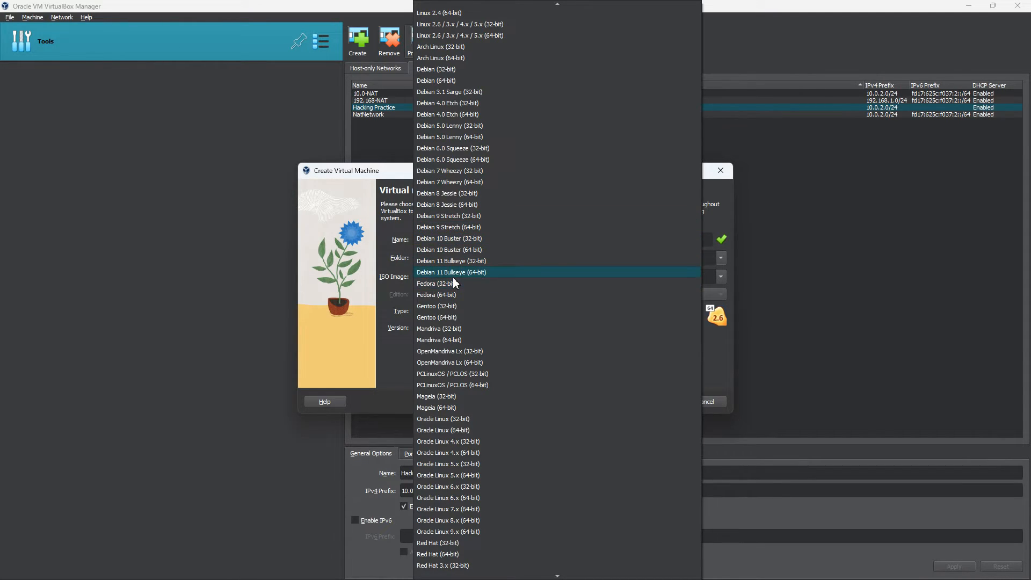
pyautogui.click(449, 251)
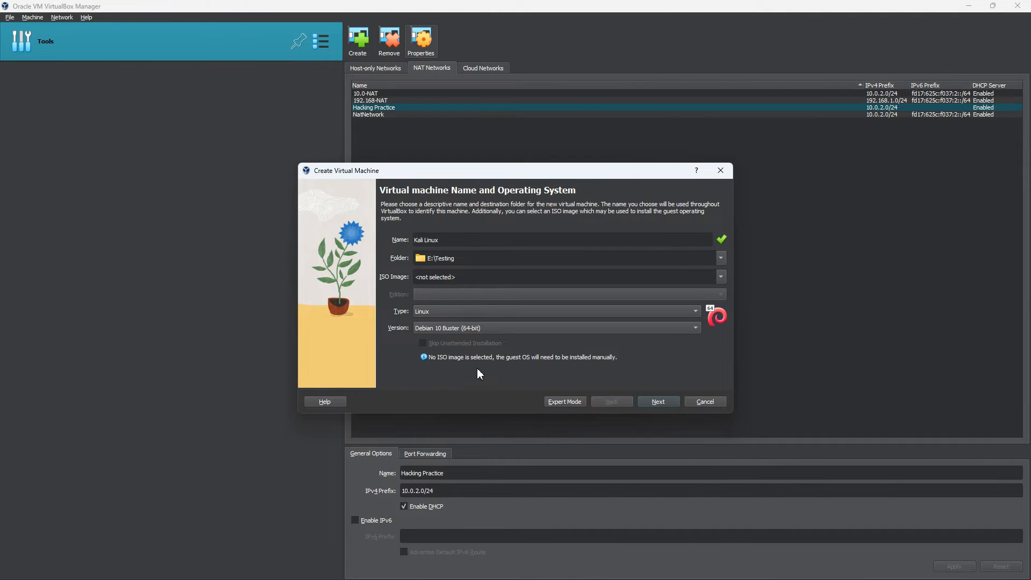
pyautogui.click(664, 405)
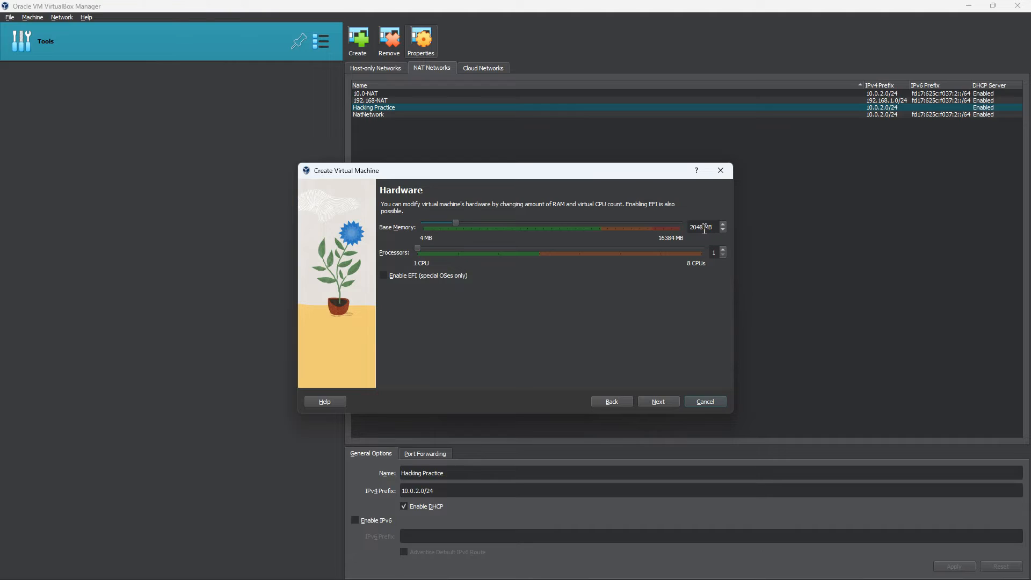
# - Change base memory from 2048 MB to 3072 MB and continue
pyautogui.moveTo(704, 229); pyautogui.dragTo(688, 226)
pyautogui.write('3072')
pyautogui.click(653, 404)
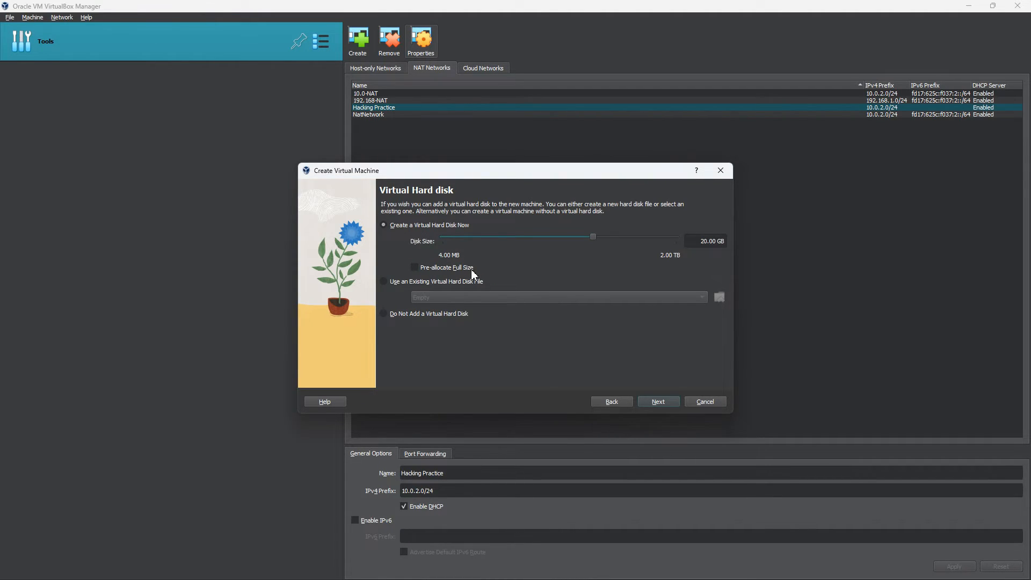
# - Check the kali-linux-2022.3-virtualbox-amd64 folder in Downloads, then close File Explorer
pyautogui.click(386, 574)
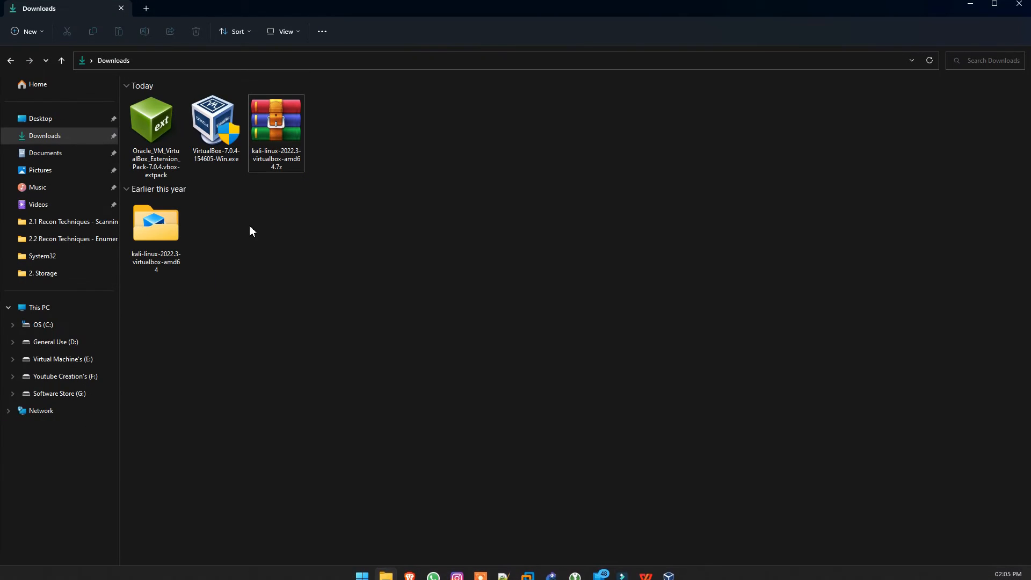
pyautogui.doubleClick(172, 252)
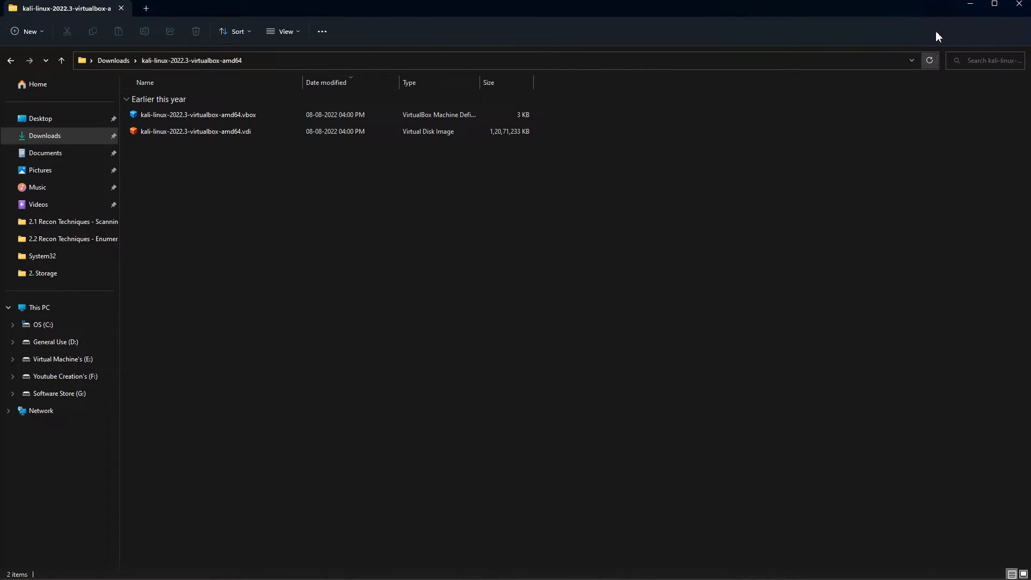
pyautogui.click(1019, 4)
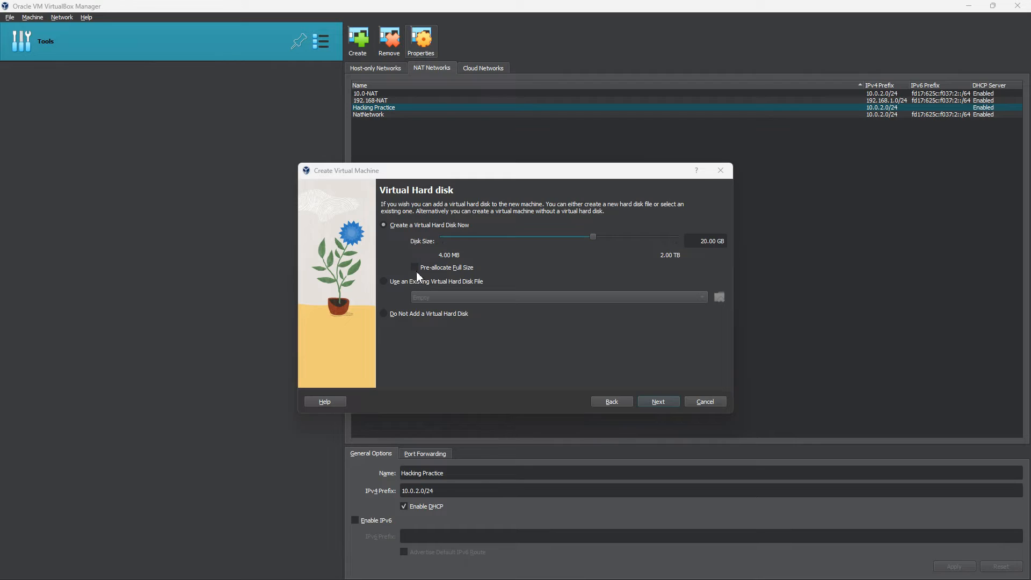
# - Add kali-linux-2022.3-virtualbox-amd64.vdi from Downloads to the hard disk selector
pyautogui.click(384, 283)
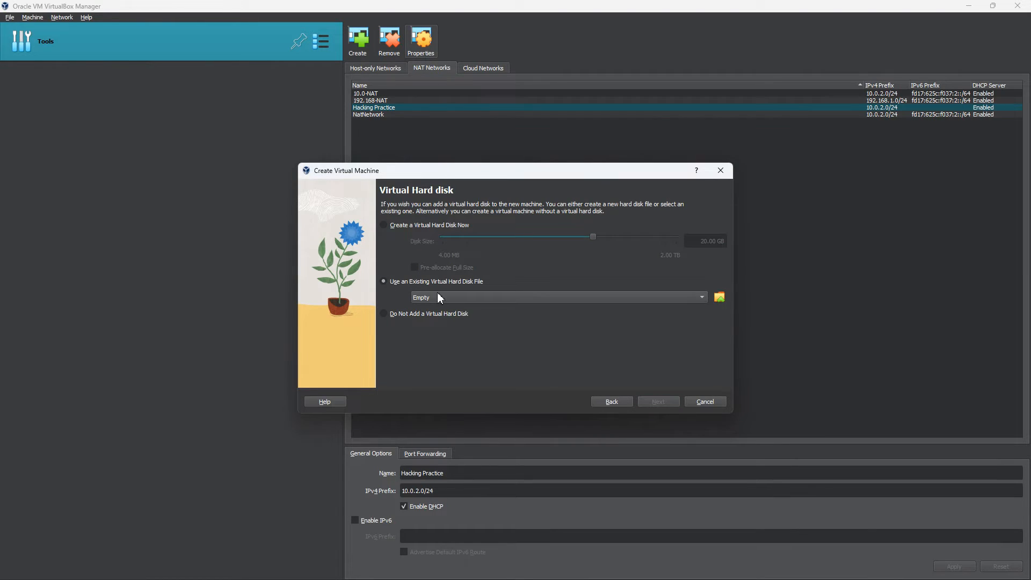
pyautogui.click(719, 298)
pyautogui.moveTo(0, 90); pyautogui.dragTo(411, 130)
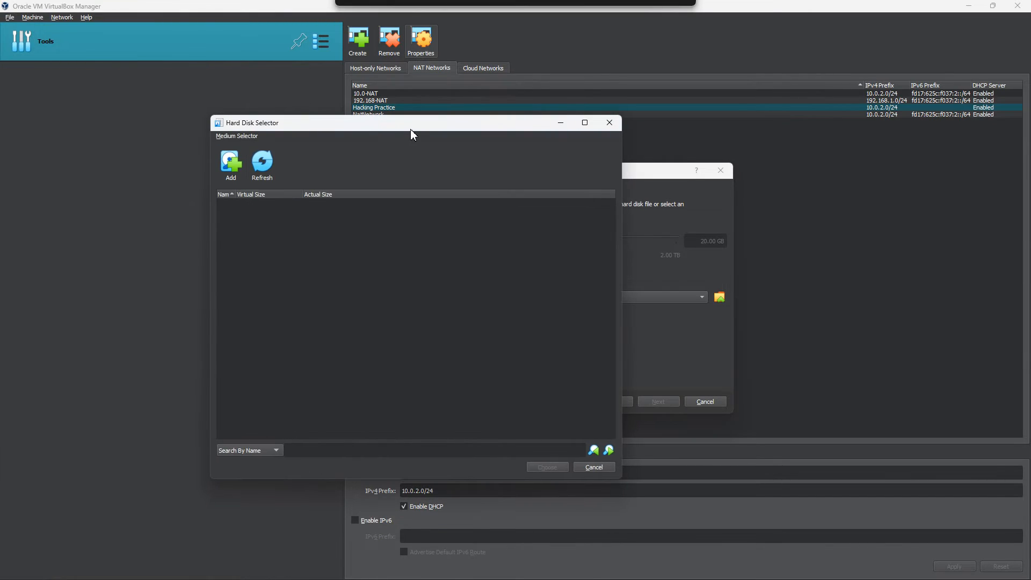
pyautogui.click(231, 161)
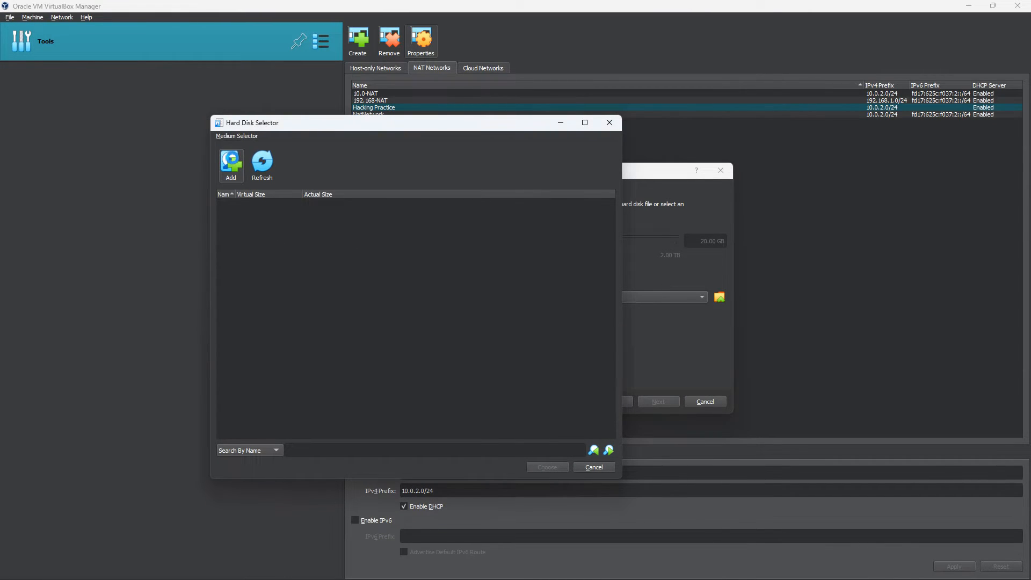
pyautogui.scroll(3, 287, 373)
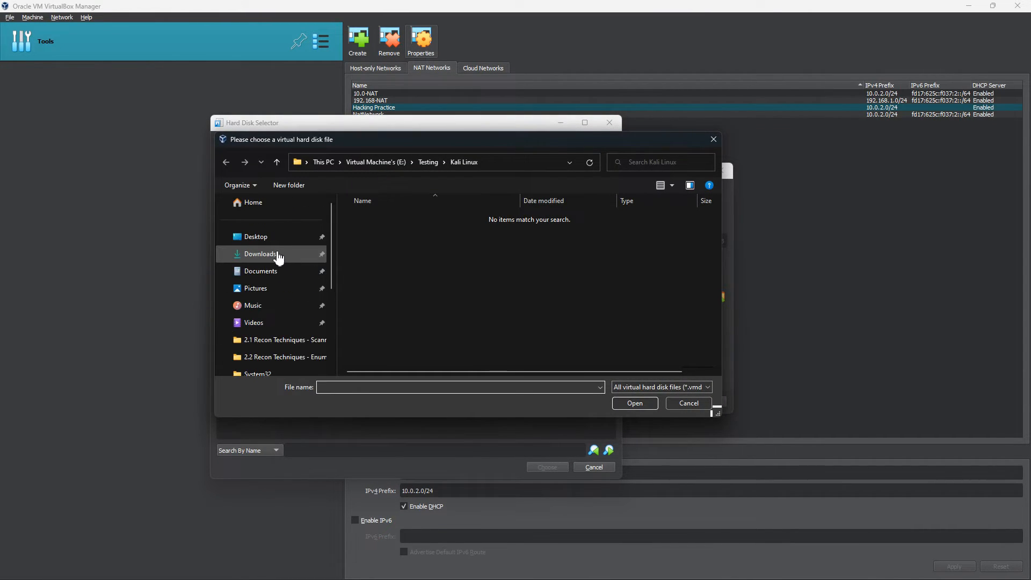
pyautogui.click(269, 255)
pyautogui.doubleClick(403, 233)
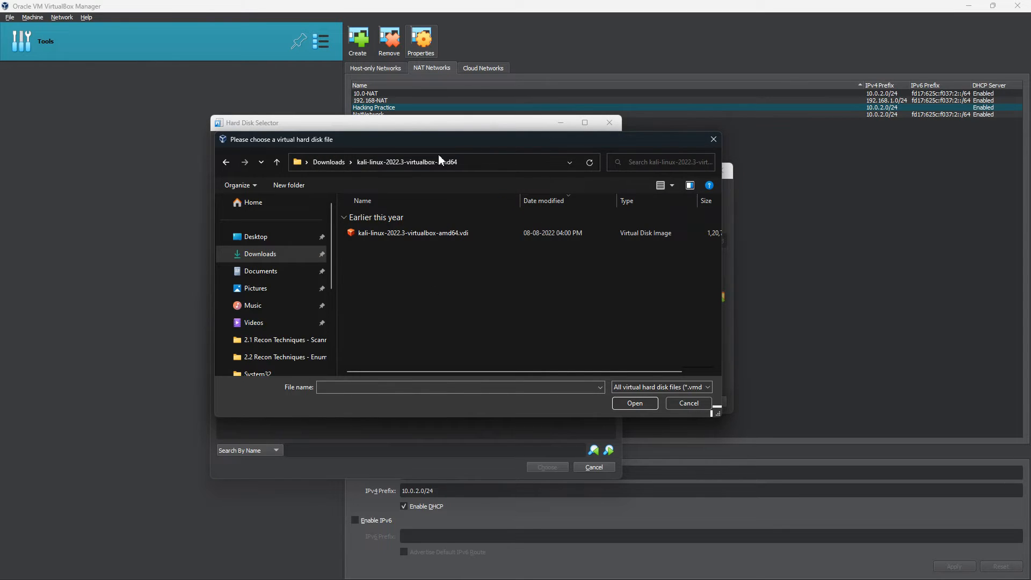
pyautogui.click(403, 238)
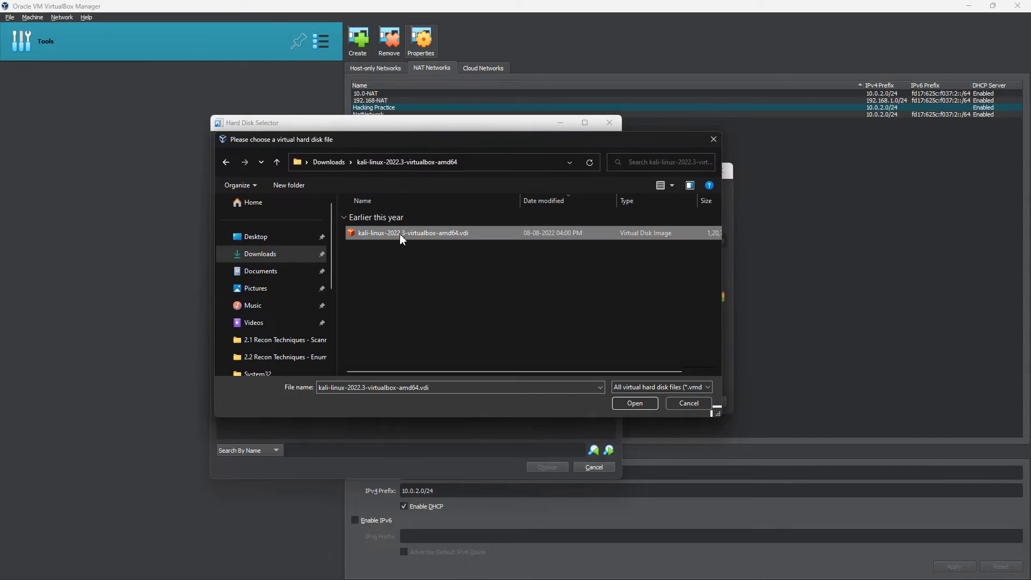
pyautogui.click(636, 403)
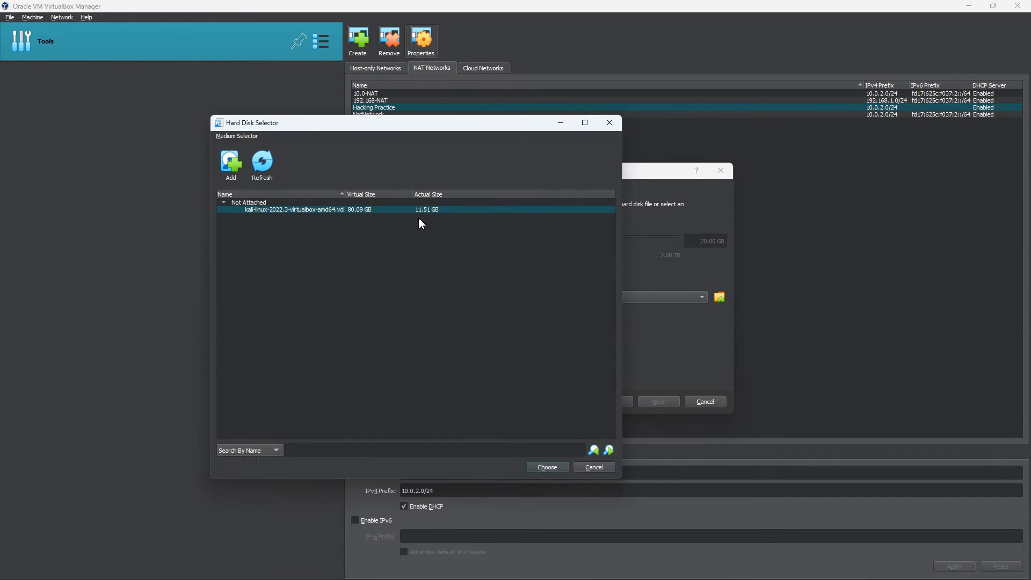
# - Use the Kali vdi as the machine's disk and finish the wizard
pyautogui.click(549, 468)
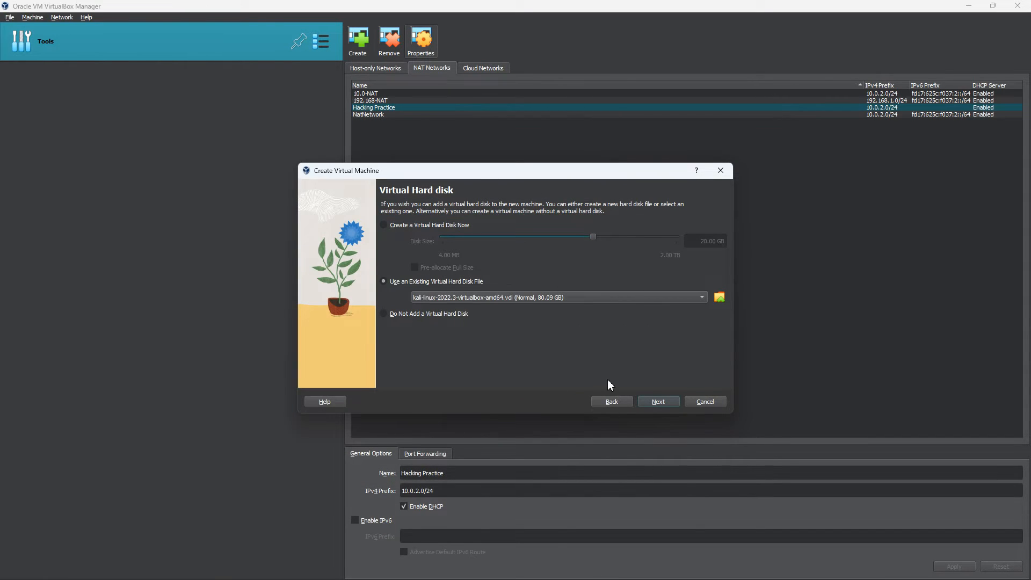
pyautogui.click(659, 403)
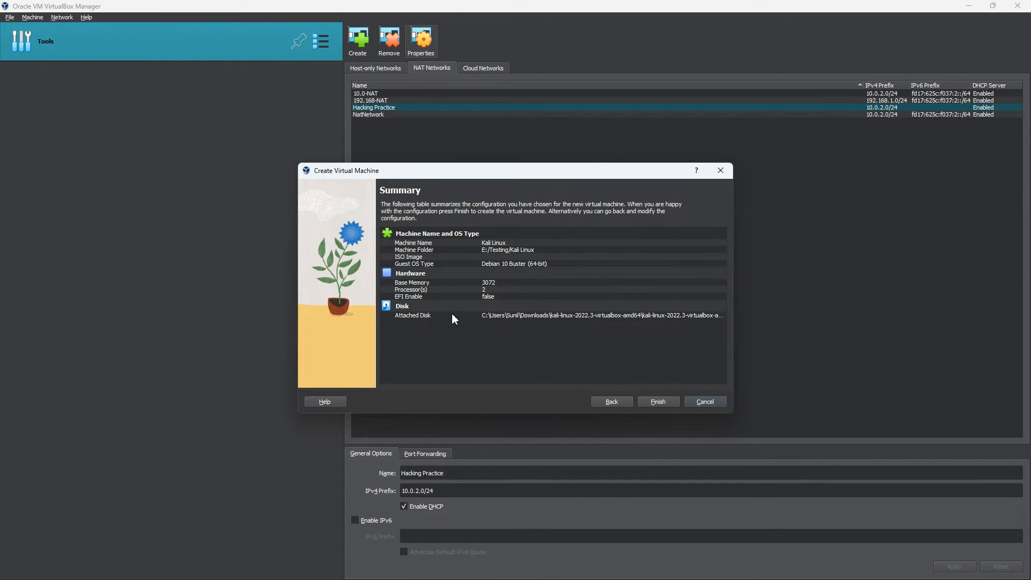
pyautogui.click(660, 401)
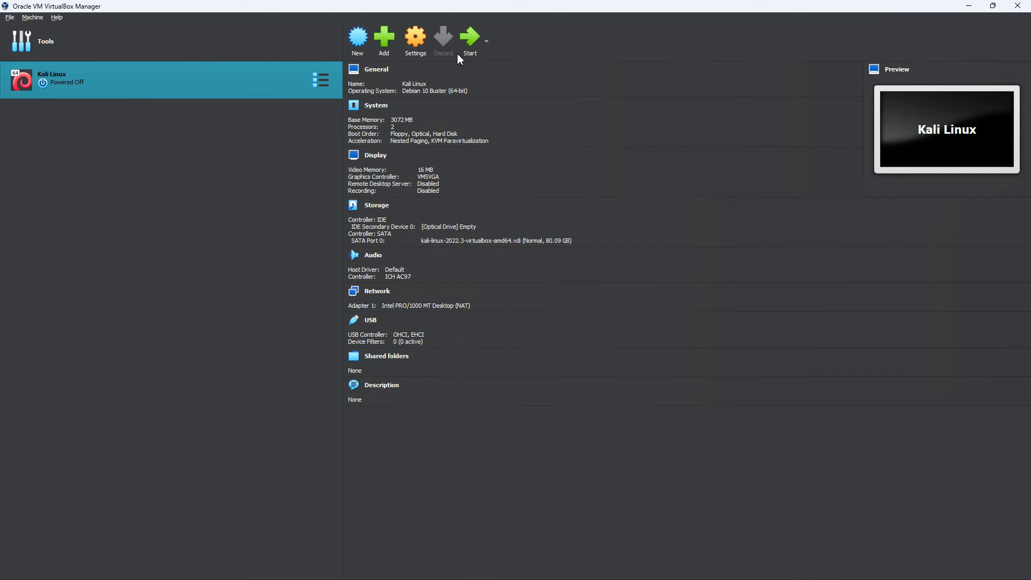
# - Attach Kali Linux's Adapter 1 to the NAT Network 'Hacking Practice'
pyautogui.click(420, 49)
pyautogui.click(380, 281)
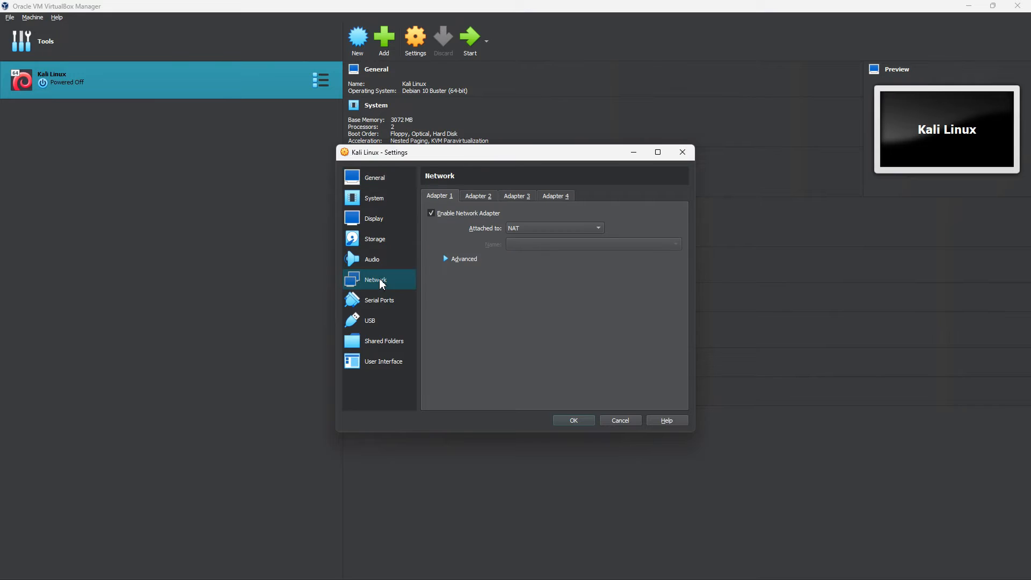
pyautogui.click(516, 232)
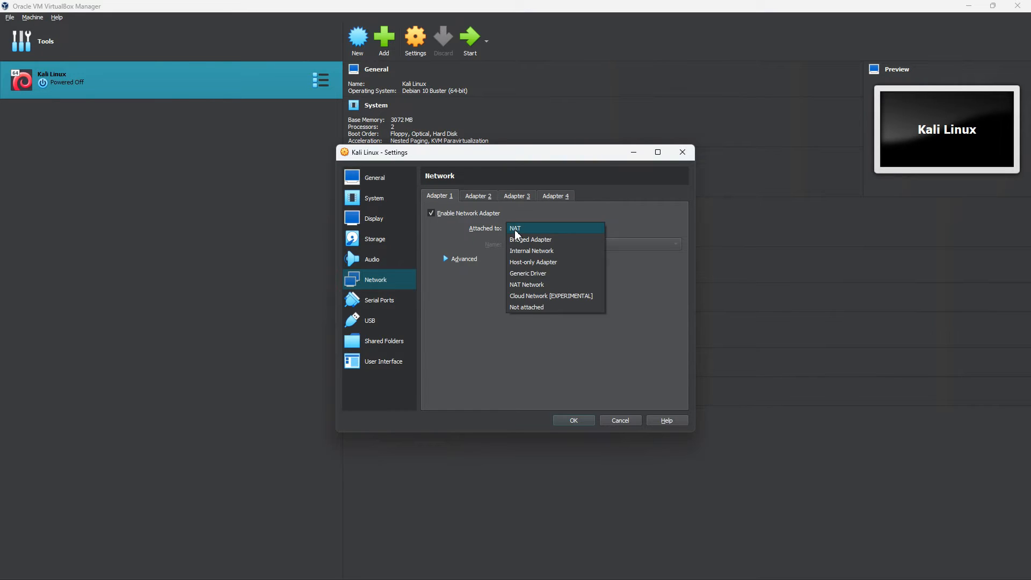
pyautogui.click(527, 284)
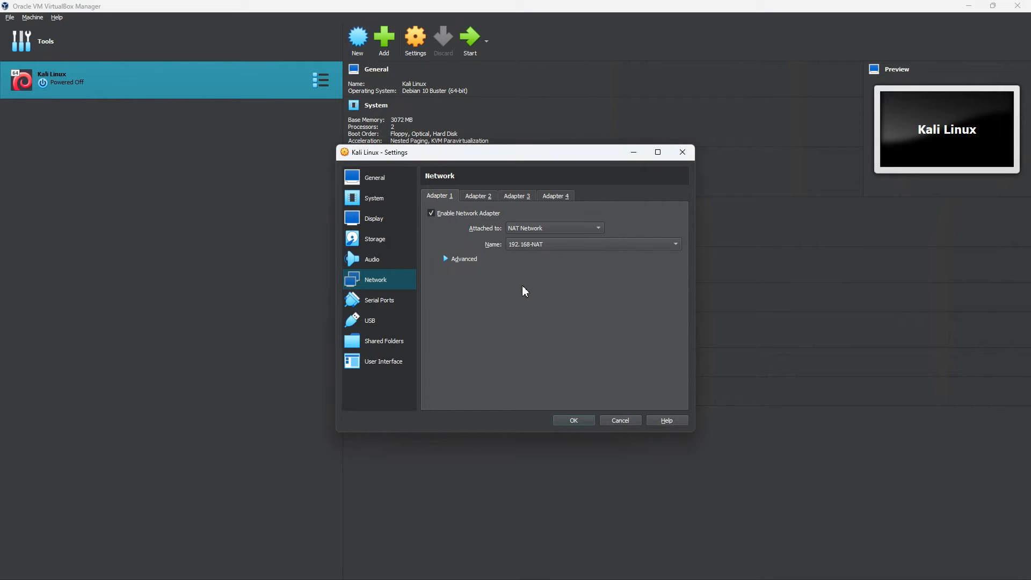
pyautogui.click(520, 246)
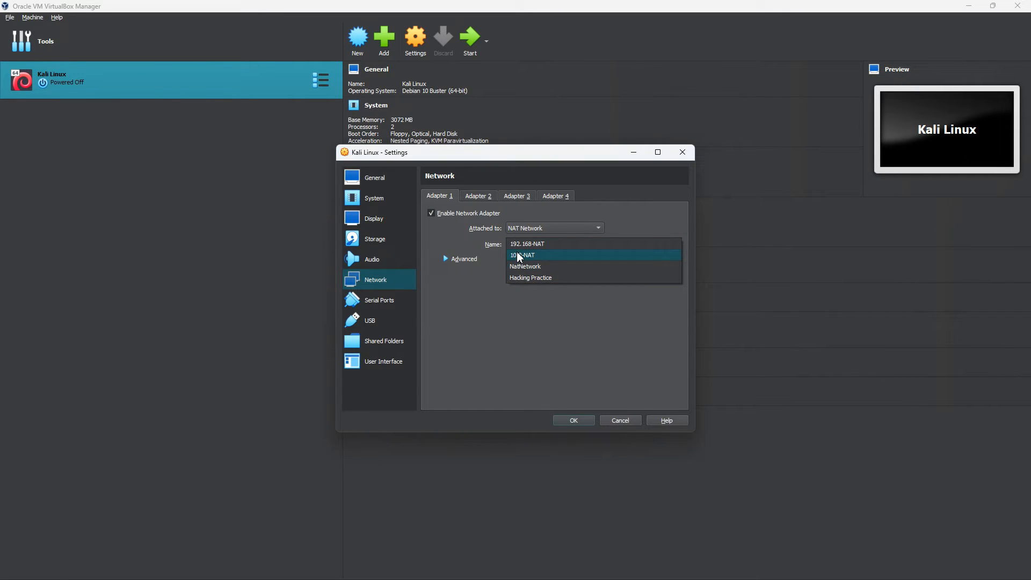
pyautogui.click(524, 278)
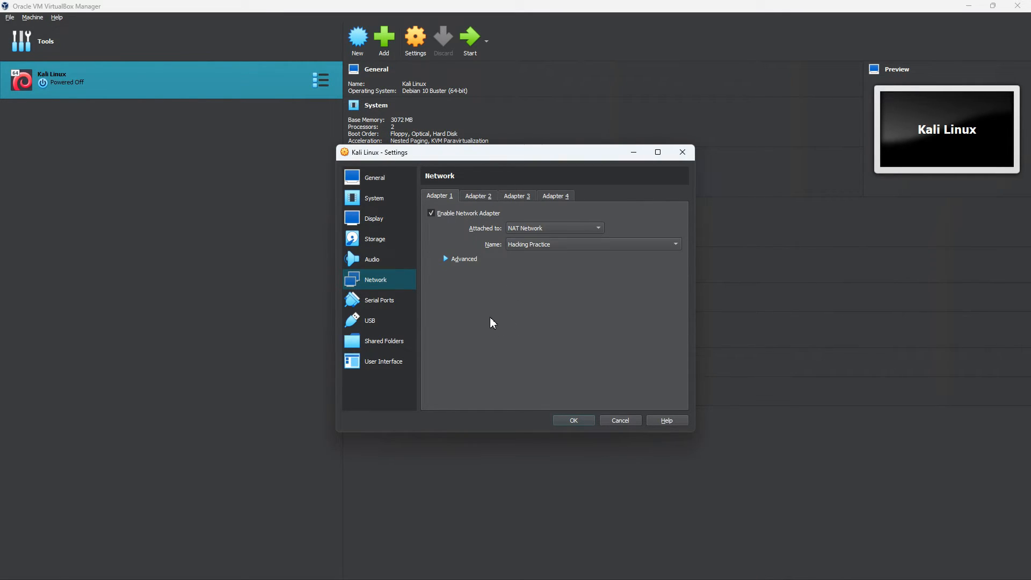
pyautogui.click(529, 244)
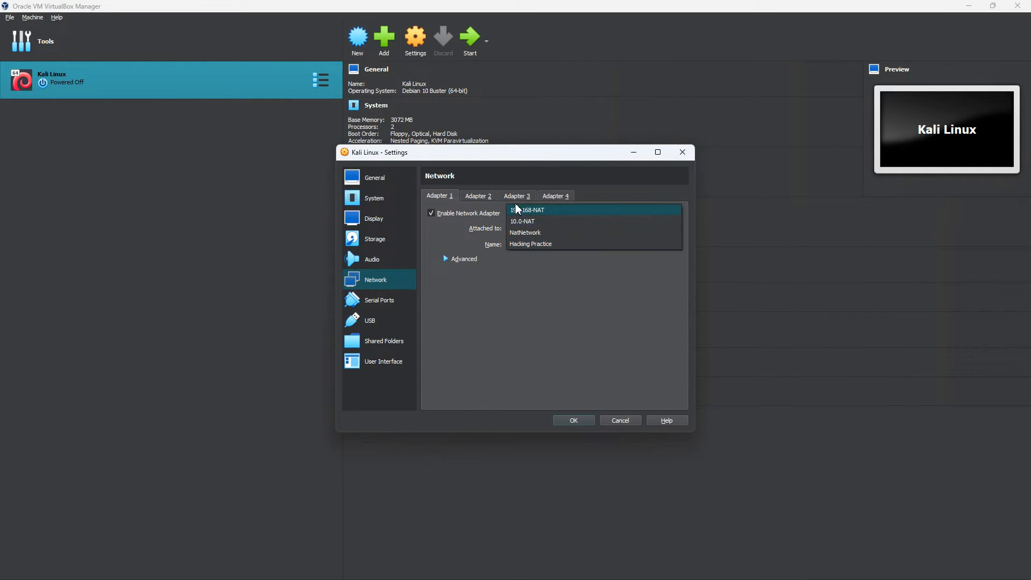
pyautogui.click(512, 271)
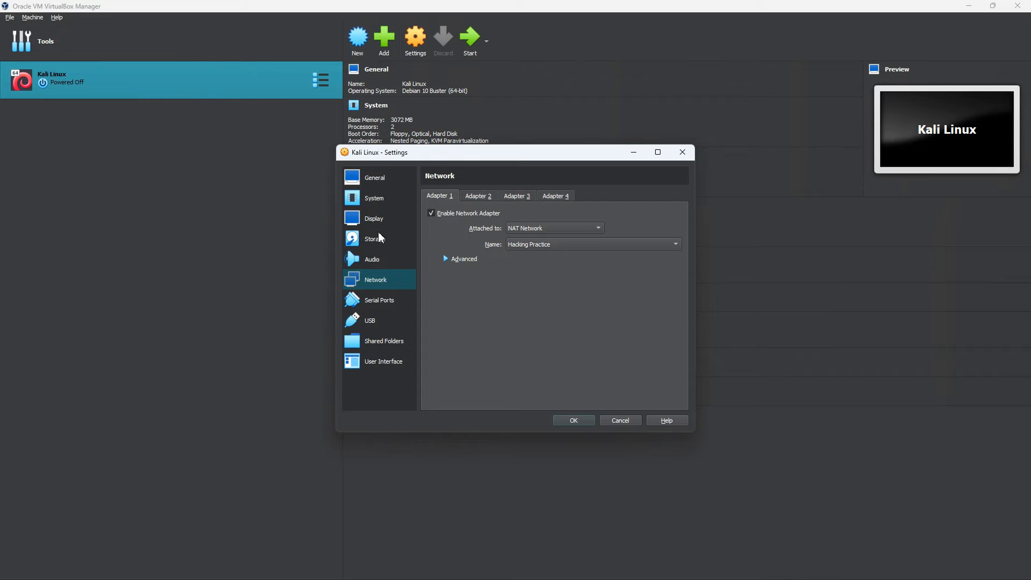
pyautogui.click(386, 181)
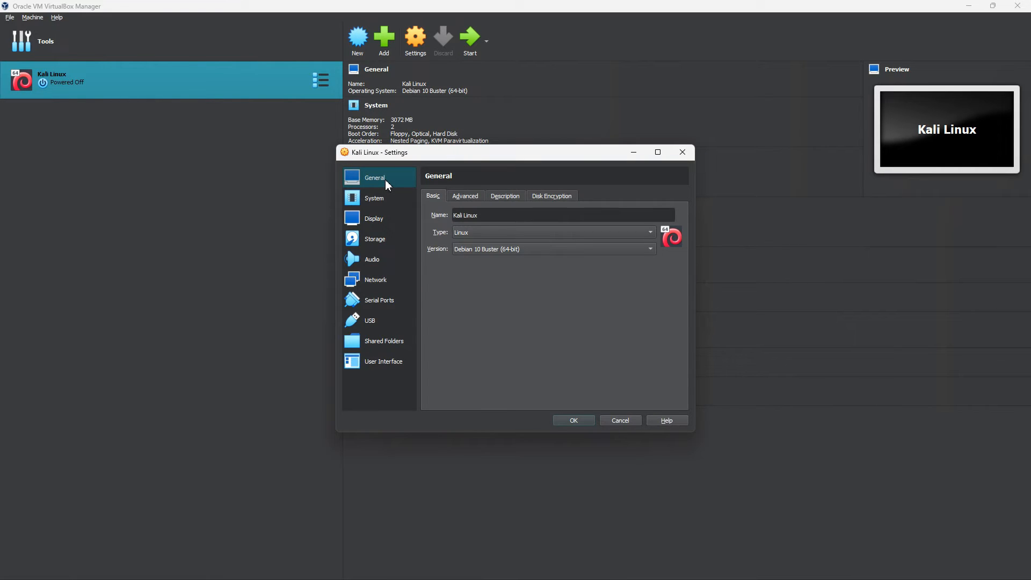
# - Set the Kali Linux machine's video memory to 128 MB
pyautogui.click(465, 200)
pyautogui.click(350, 204)
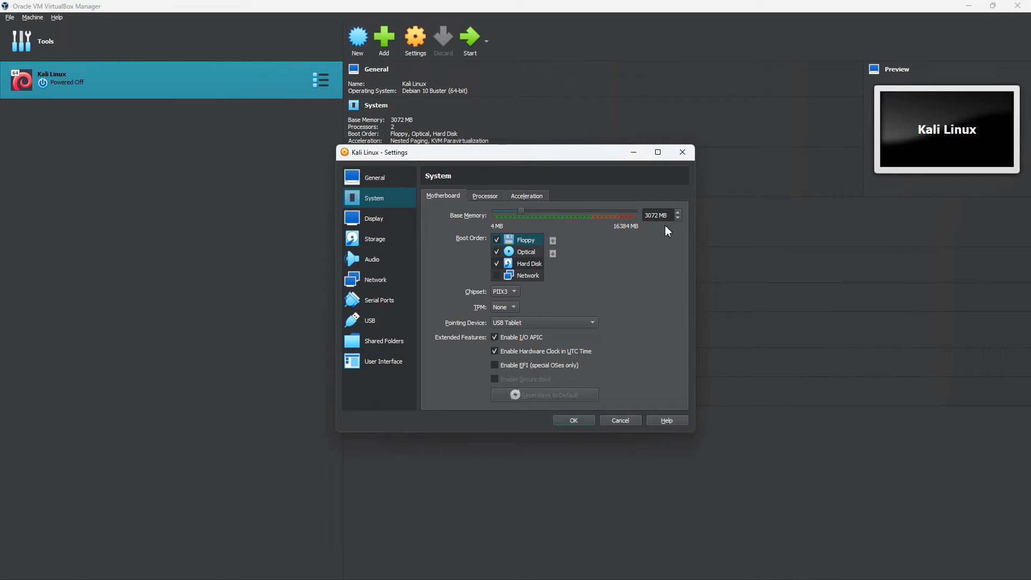
pyautogui.click(475, 197)
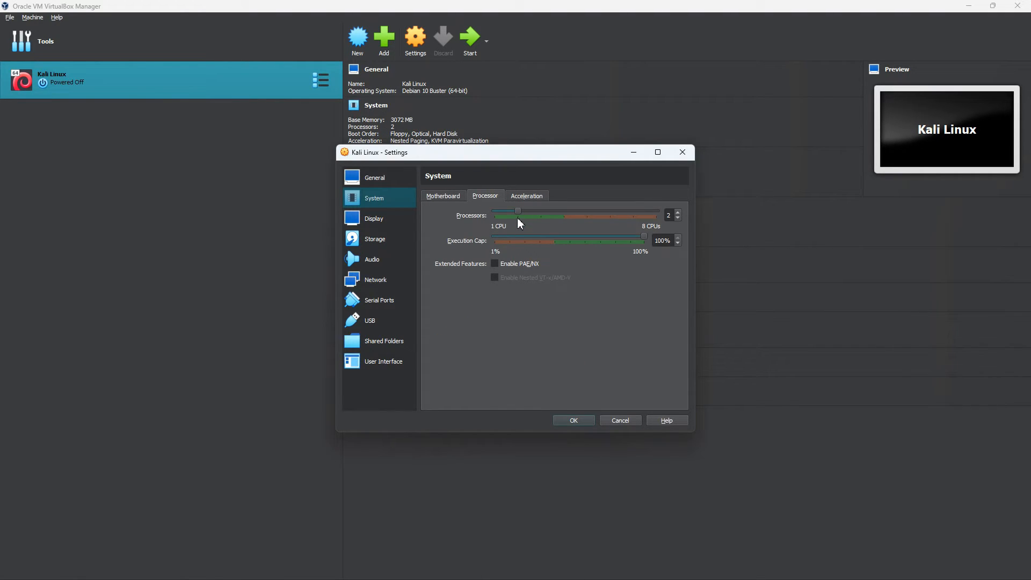
pyautogui.click(388, 220)
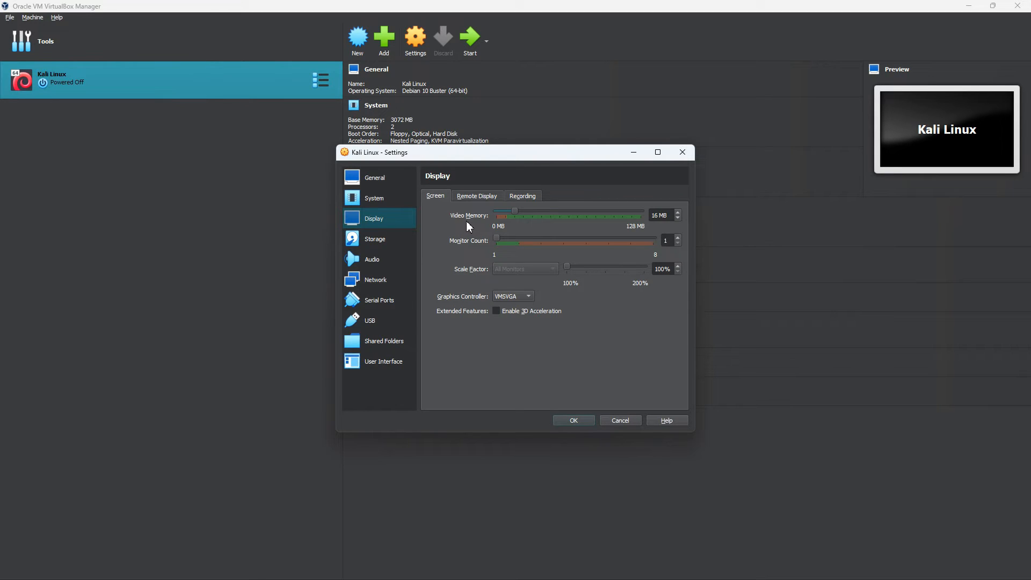
pyautogui.moveTo(514, 215); pyautogui.dragTo(641, 222)
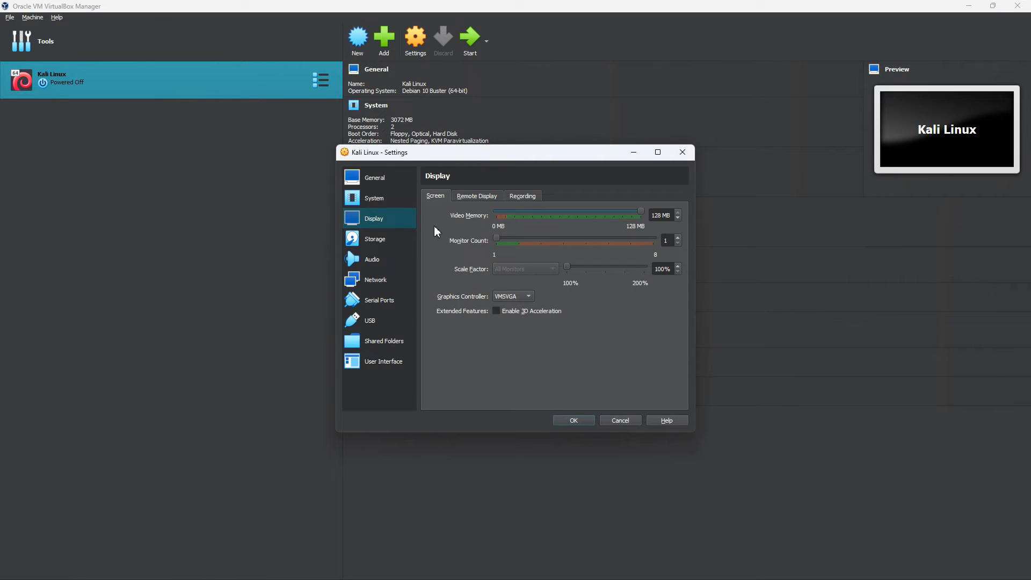
# - Review the attached kali-linux-2022.3 vdi (80.09 GB) on SATA Port 0 in Storage
pyautogui.click(374, 240)
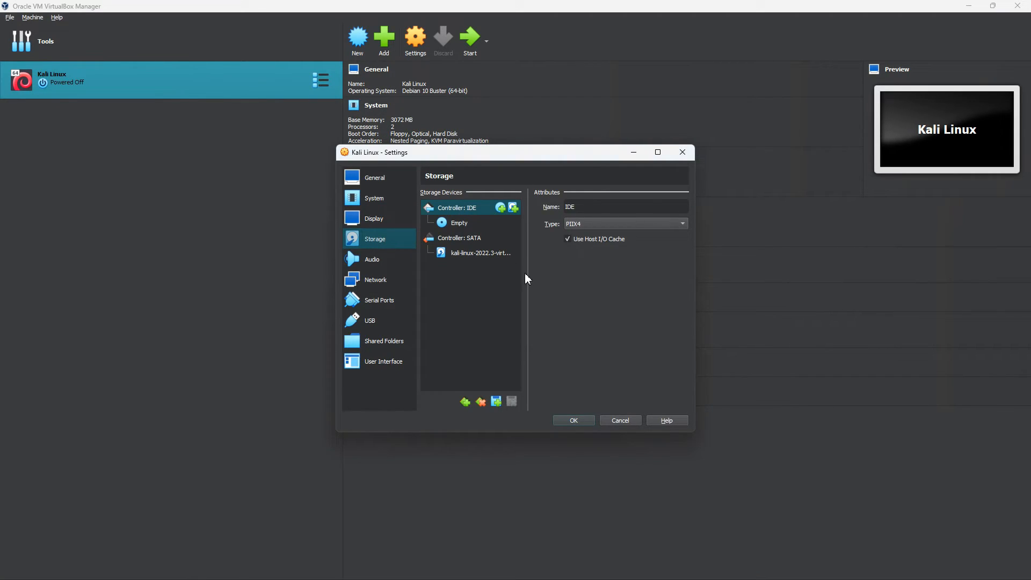
pyautogui.moveTo(529, 274); pyautogui.dragTo(563, 281)
pyautogui.click(505, 257)
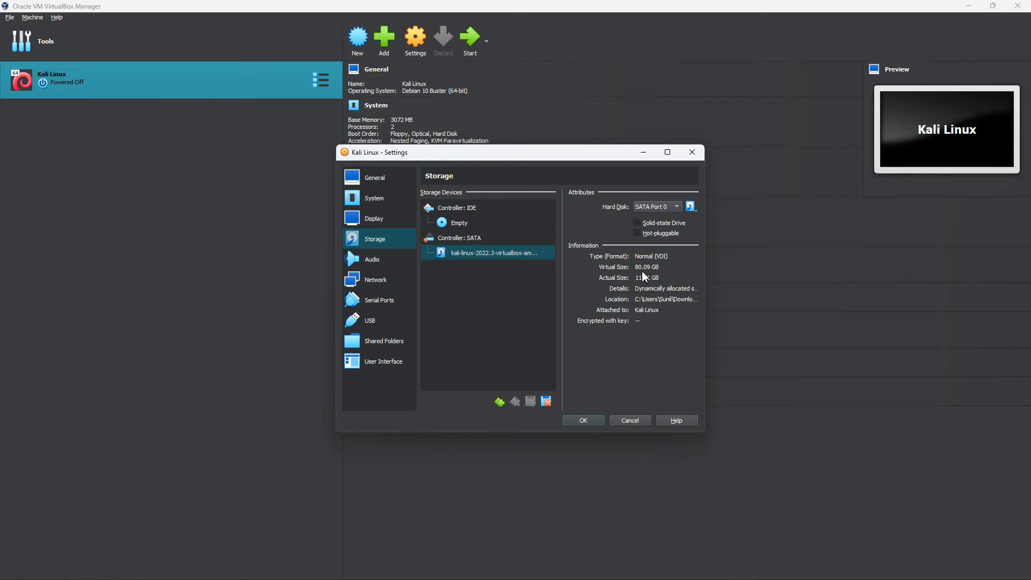
# - Try NAT Network on Adapter 2, then leave Adapter 2 disabled
pyautogui.click(382, 260)
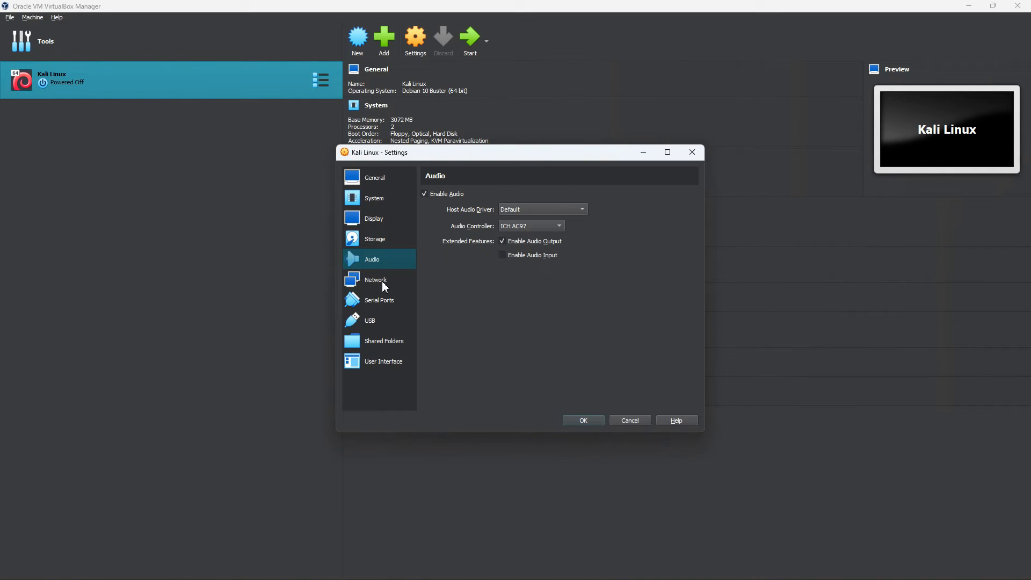
pyautogui.click(382, 282)
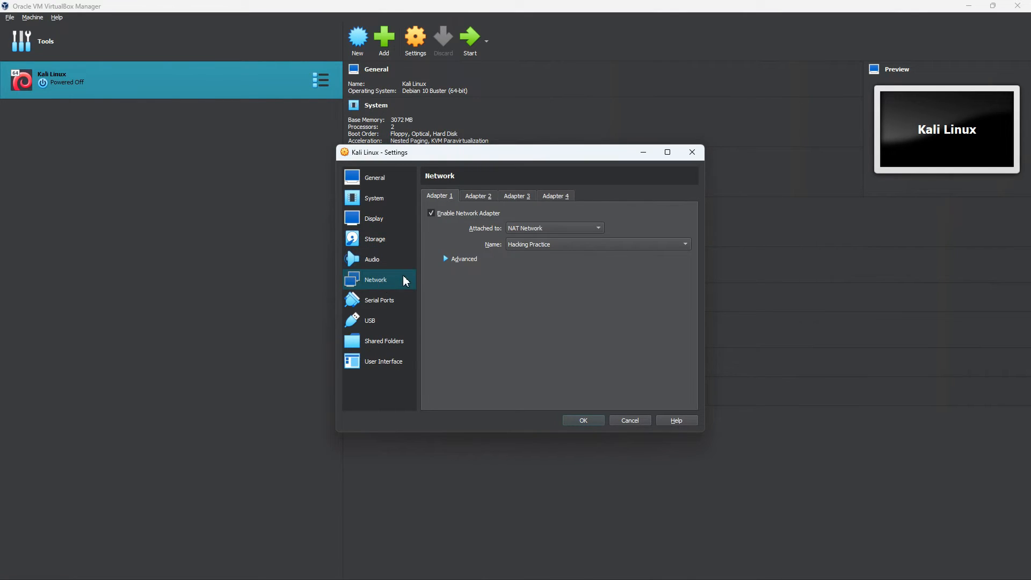
pyautogui.click(480, 198)
pyautogui.click(433, 213)
pyautogui.click(539, 230)
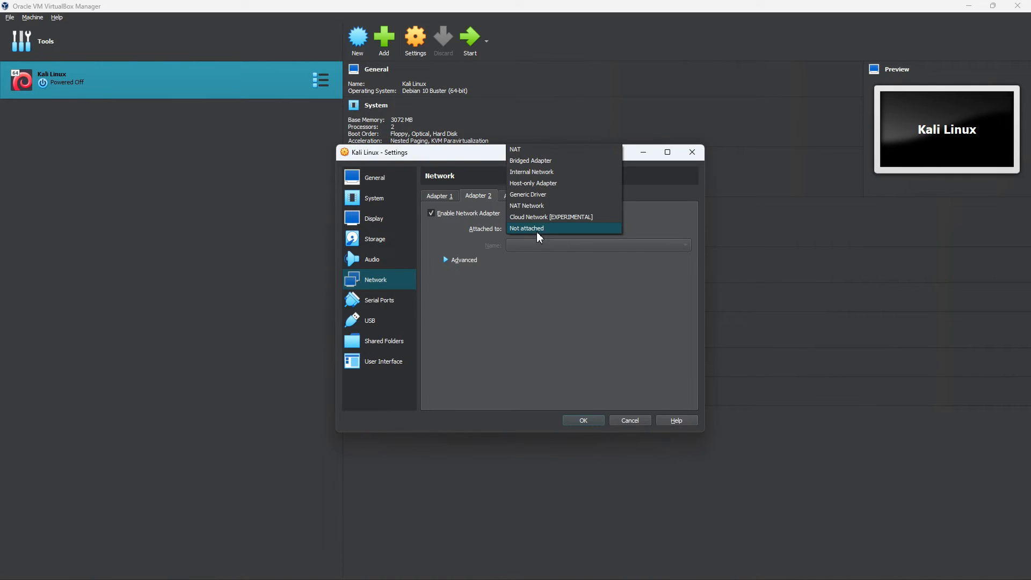
pyautogui.click(525, 206)
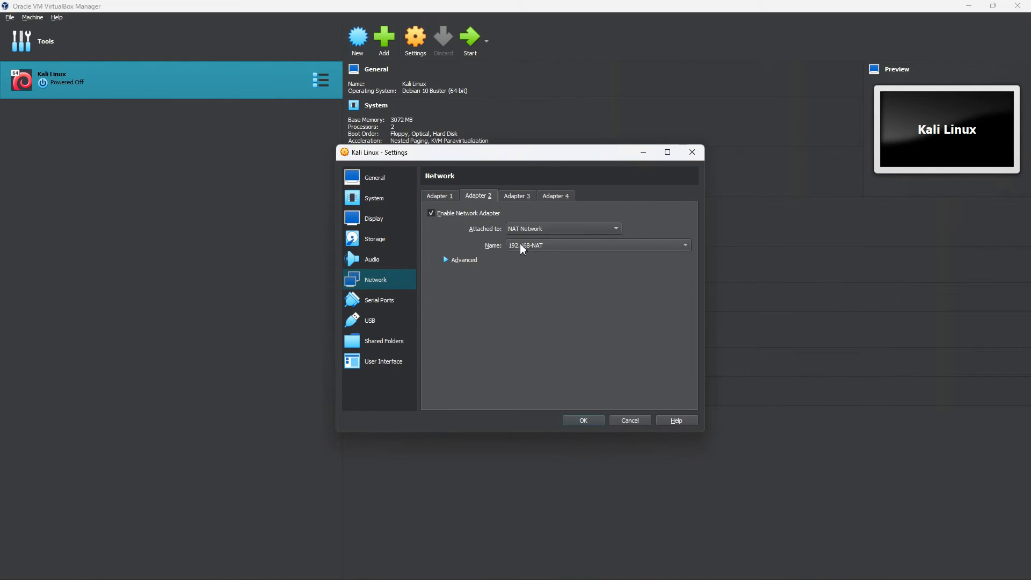
pyautogui.click(529, 229)
pyautogui.click(468, 213)
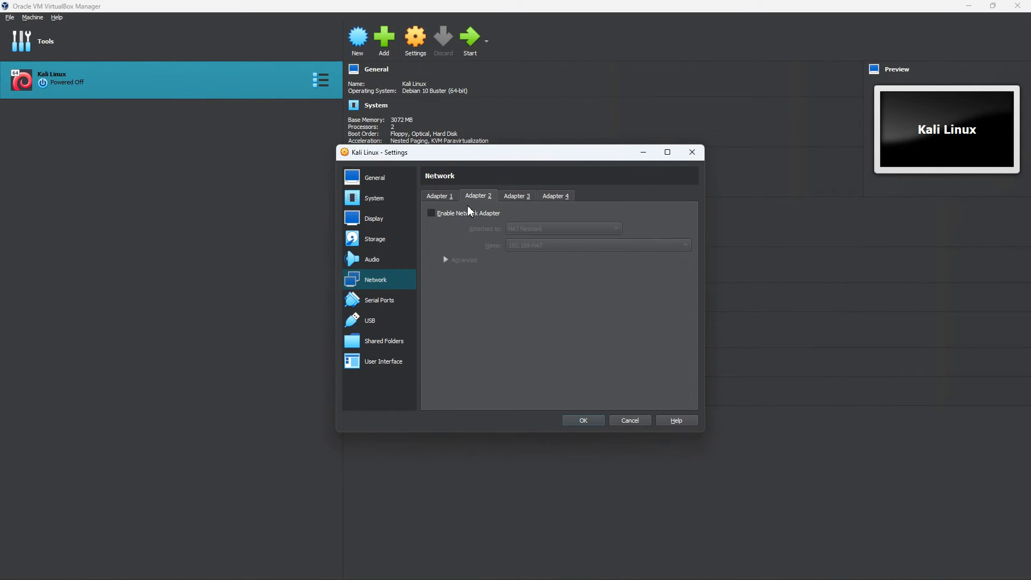
pyautogui.click(439, 196)
# - Look over Serial Ports, USB, Shared Folders and User Interface, then save with OK
pyautogui.click(385, 301)
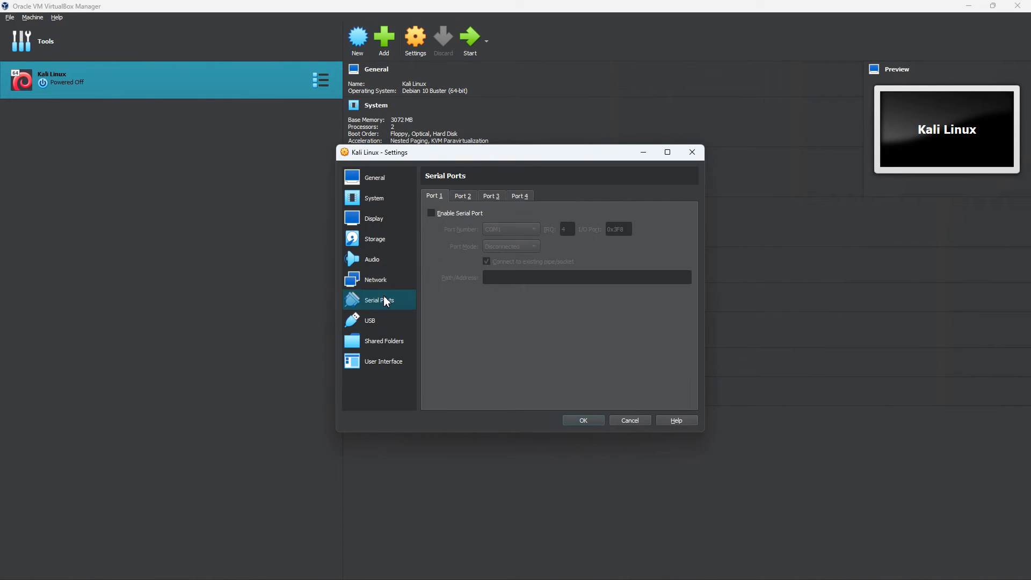
pyautogui.click(388, 322)
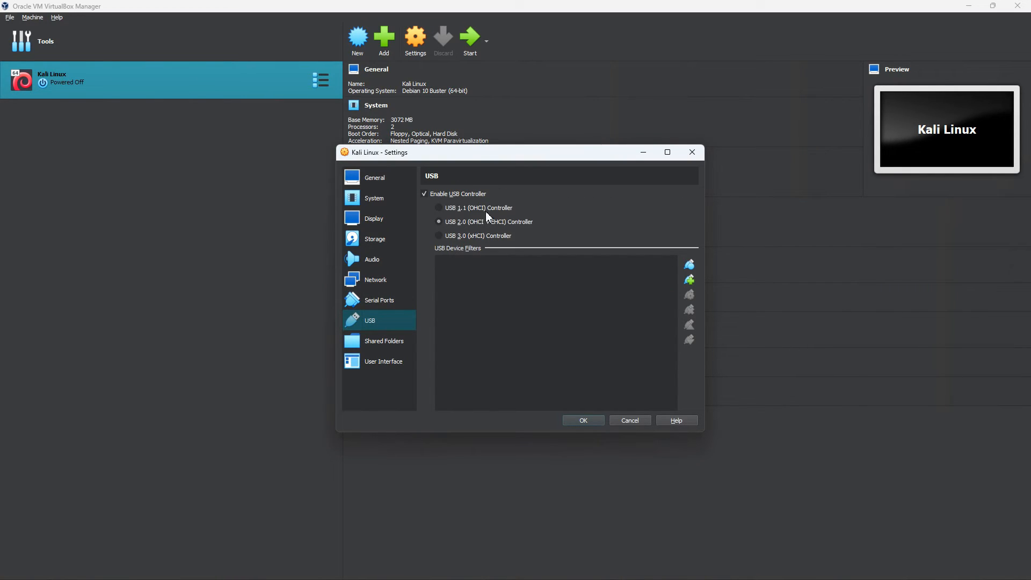
pyautogui.click(374, 344)
pyautogui.click(375, 364)
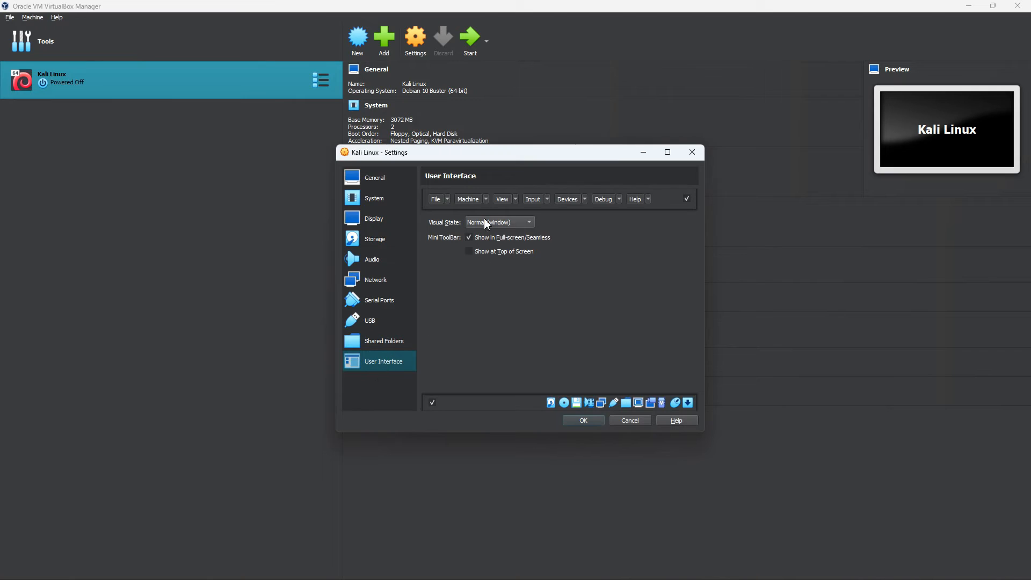
pyautogui.click(581, 421)
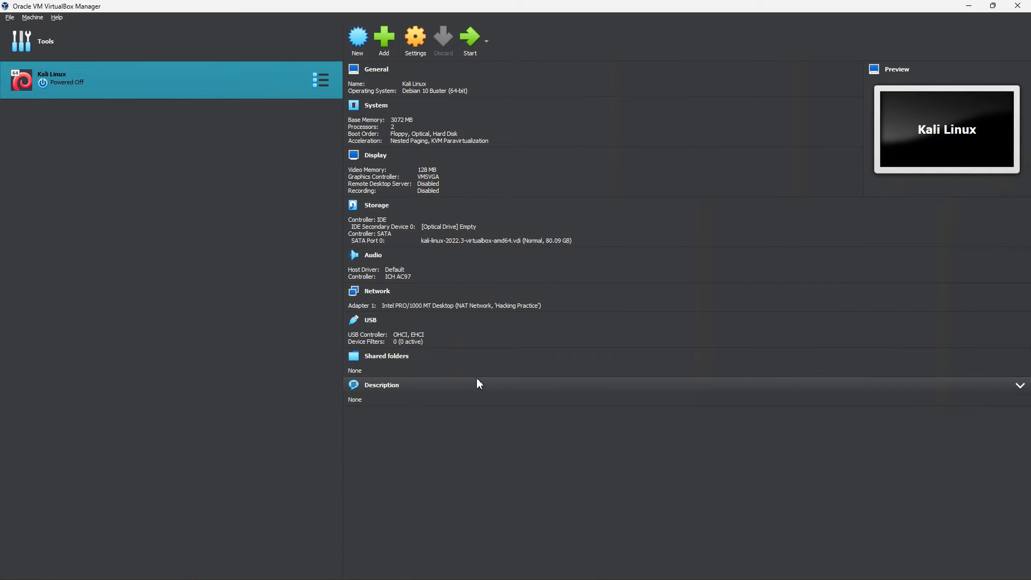
# - Start the Kali Linux VM and dismiss the keyboard and mouse notices while it boots
pyautogui.click(469, 46)
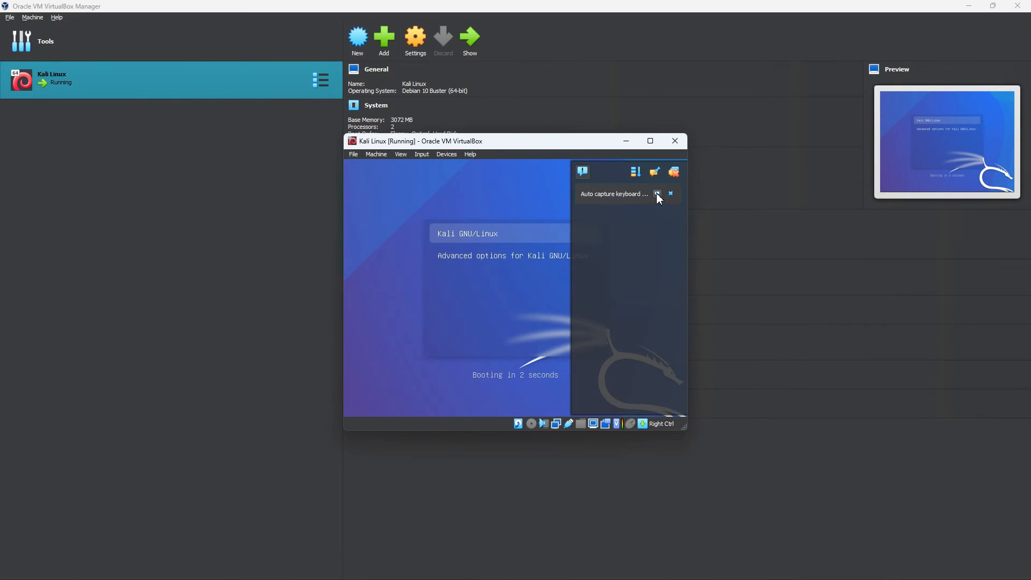
pyautogui.click(657, 194)
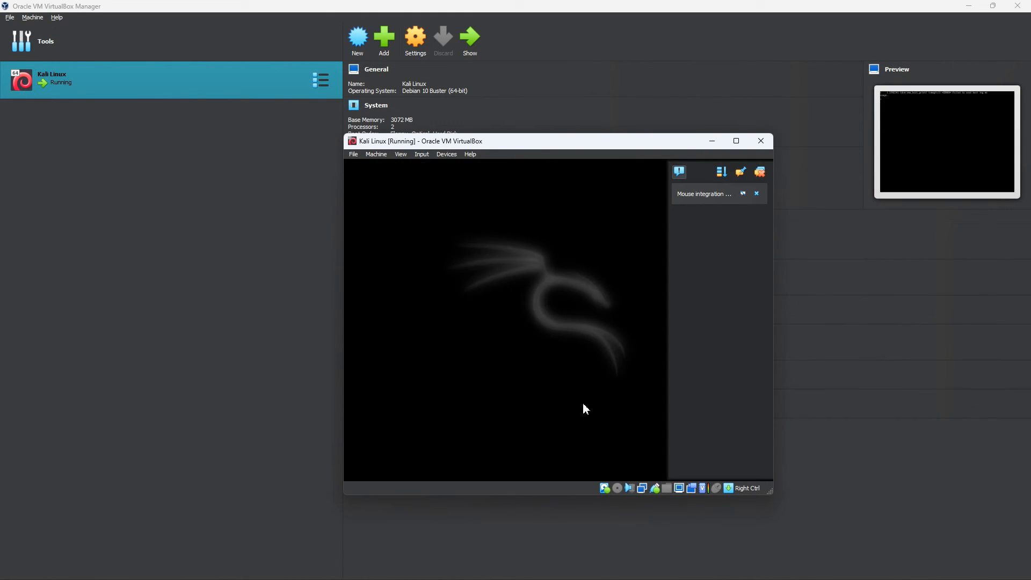
pyautogui.click(743, 194)
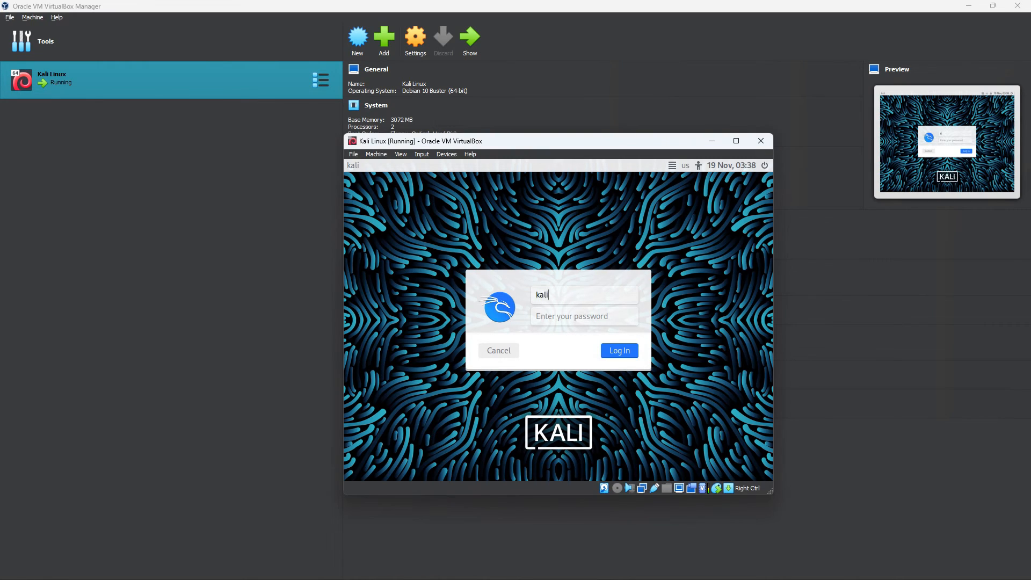
# - Log in to Kali by entering the account password at the login screen
pyautogui.press('Return')
pyautogui.write('kali')
pyautogui.press('Return')
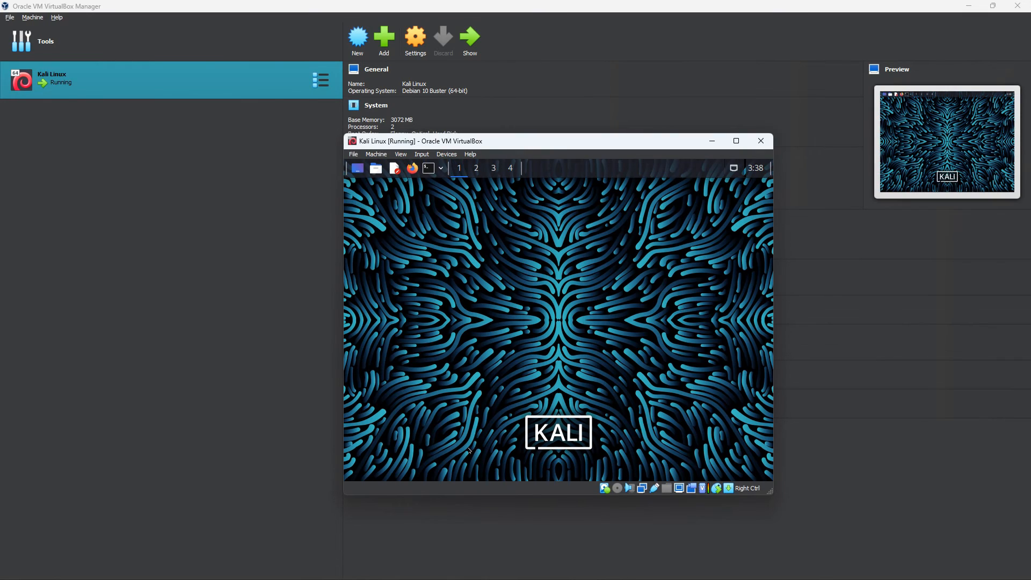
# - Minimise the VirtualBox Manager and maximise the Kali VM window to fill the screen
pyautogui.click(969, 5)
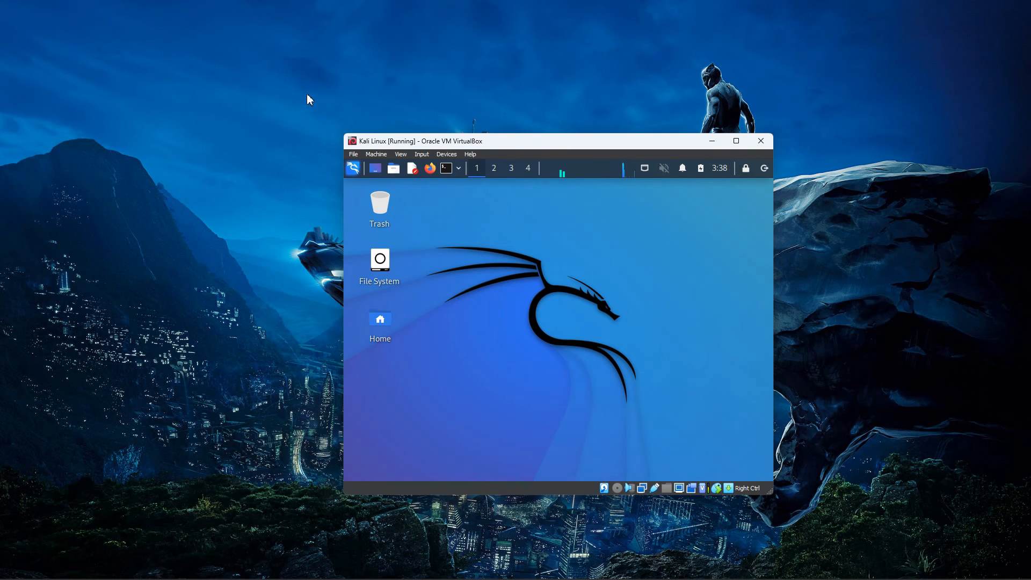
pyautogui.moveTo(732, 146)
pyautogui.click(737, 141)
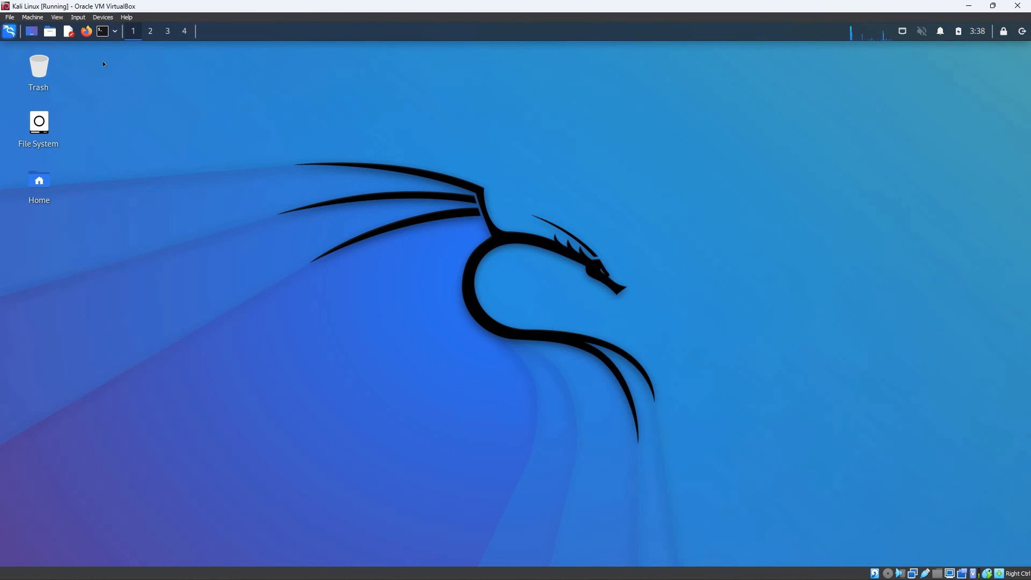
# - Open and close a Kali terminal, then close the VM choosing 'Power off the machine'
pyautogui.click(103, 32)
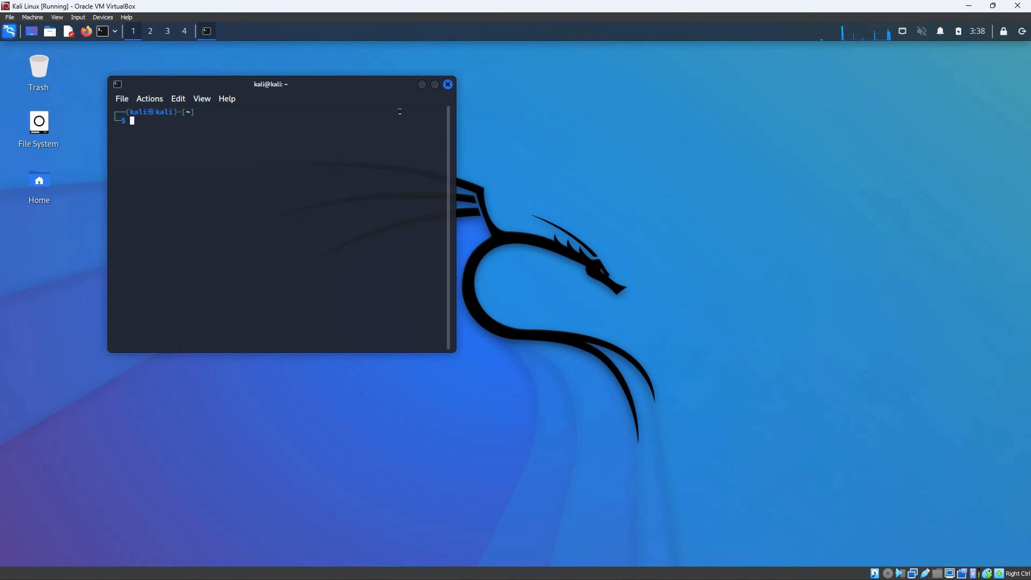
pyautogui.click(447, 84)
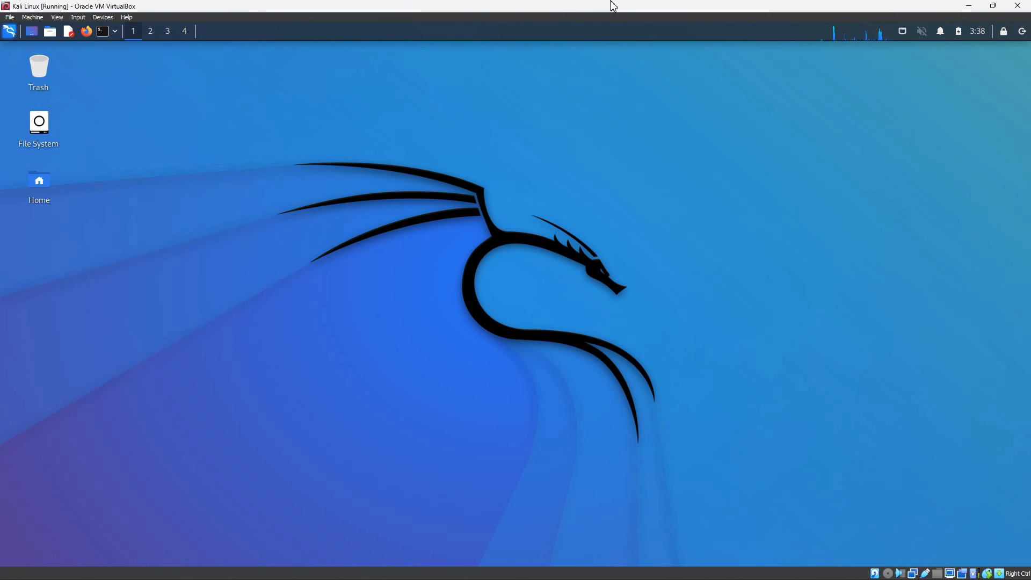
pyautogui.click(1023, 8)
pyautogui.click(496, 307)
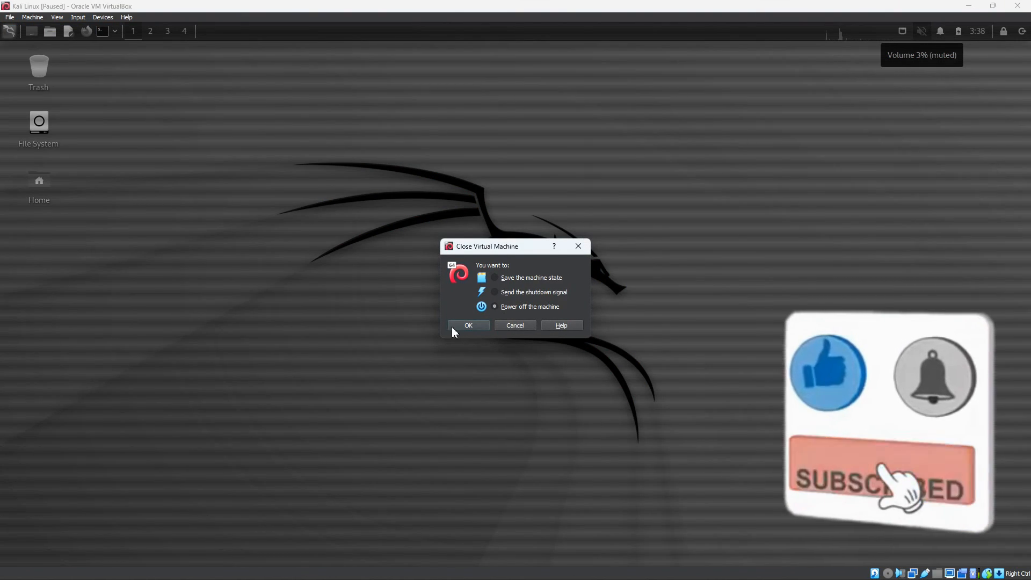
pyautogui.click(451, 327)
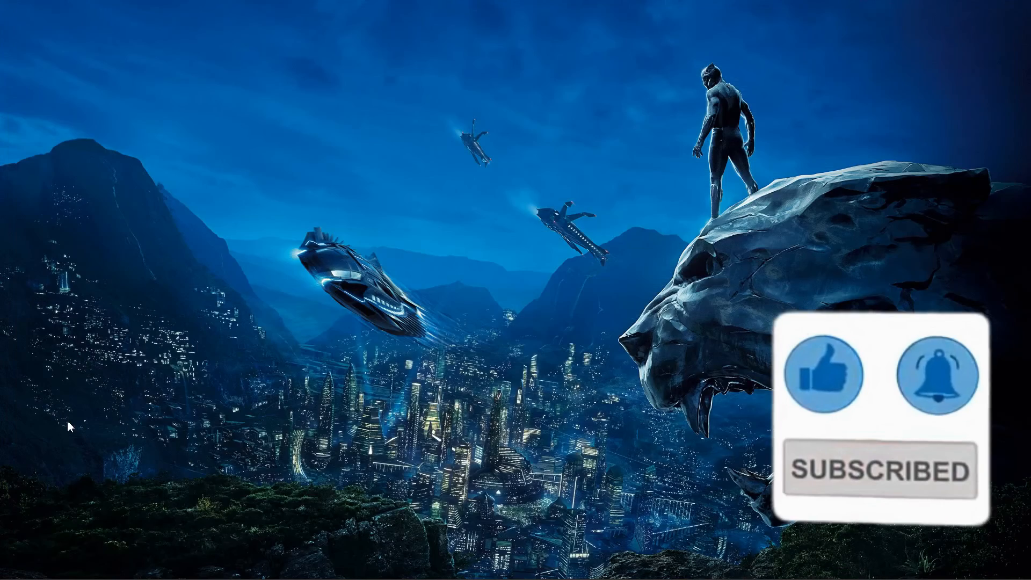